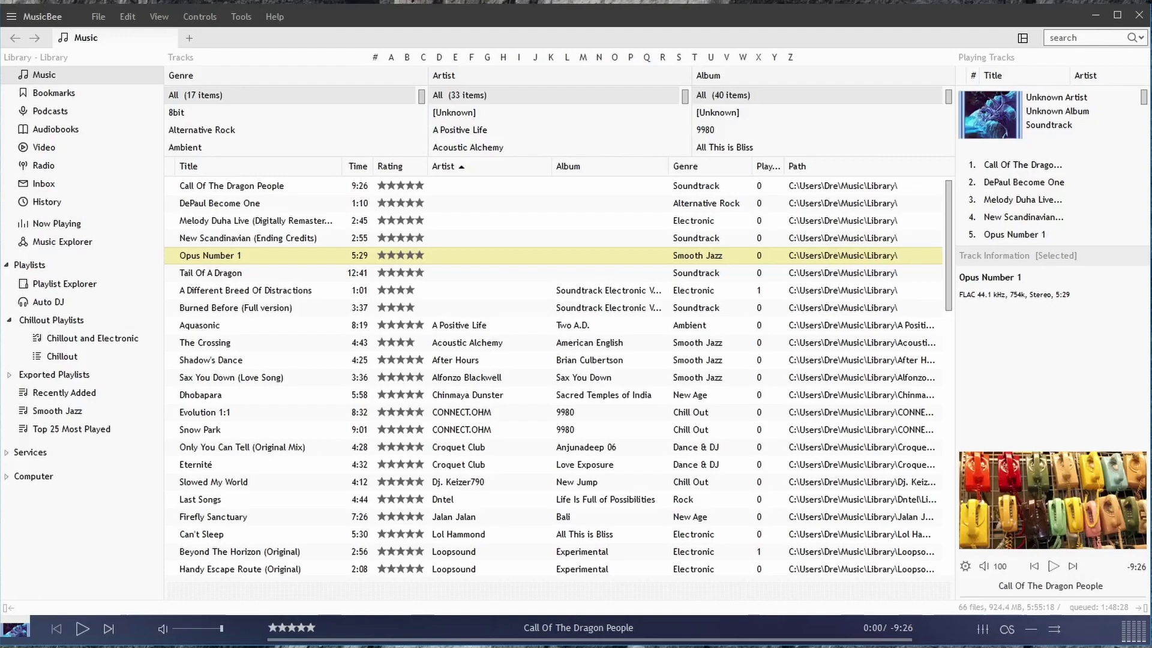
- Look through the properties, artwork, lyrics and playback settings in the edit window of the track Opus Number 1
right_click(219, 254)
left_click(260, 316)
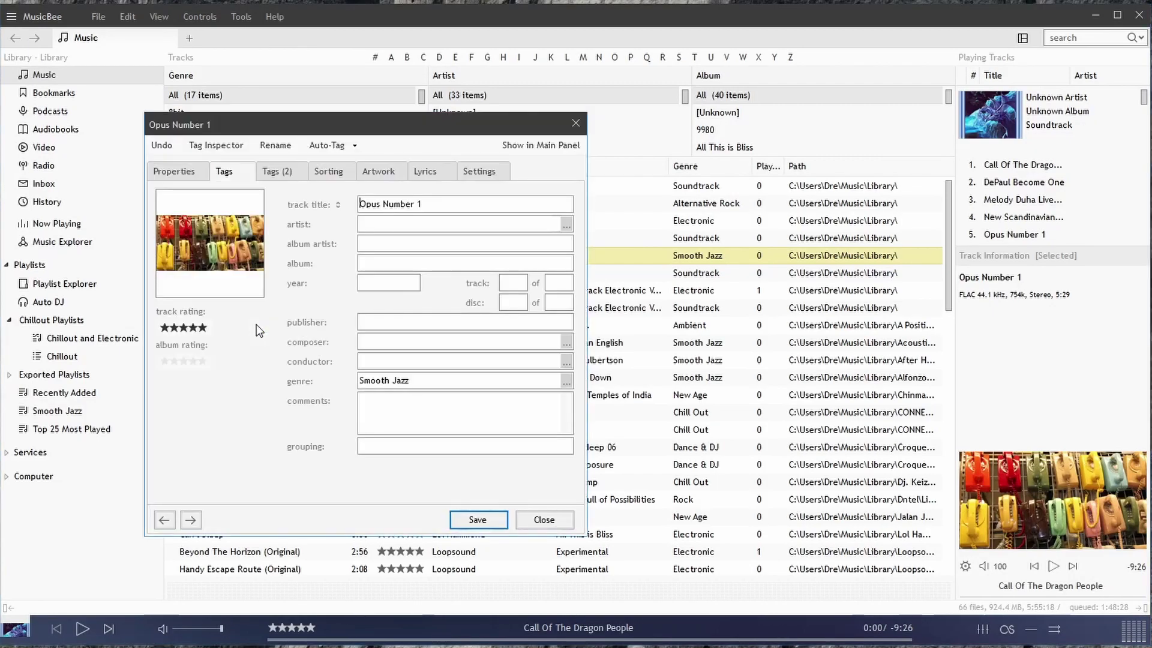
left_click_drag(246, 133, 426, 145)
left_click(354, 184)
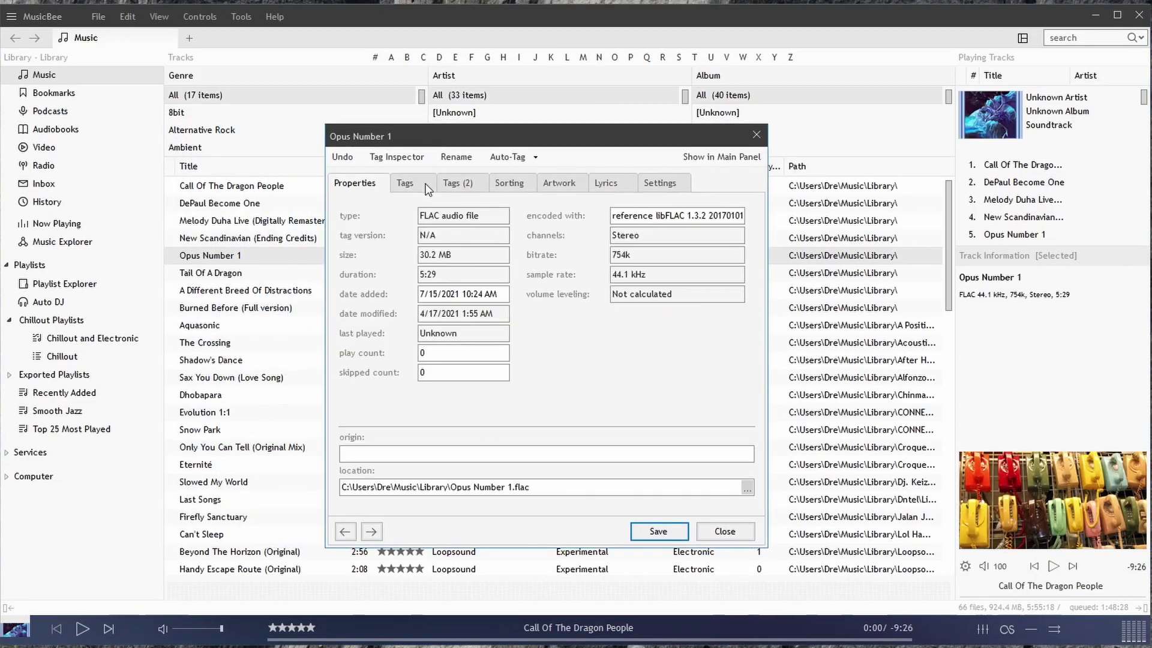
left_click(559, 183)
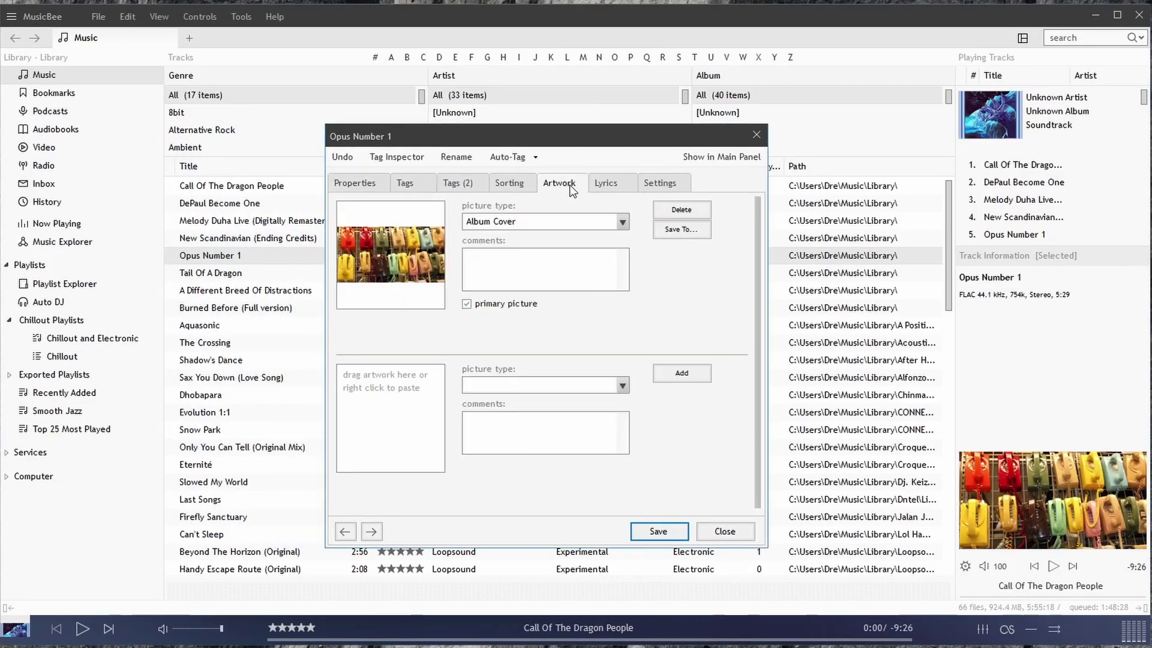
left_click(633, 188)
left_click(664, 185)
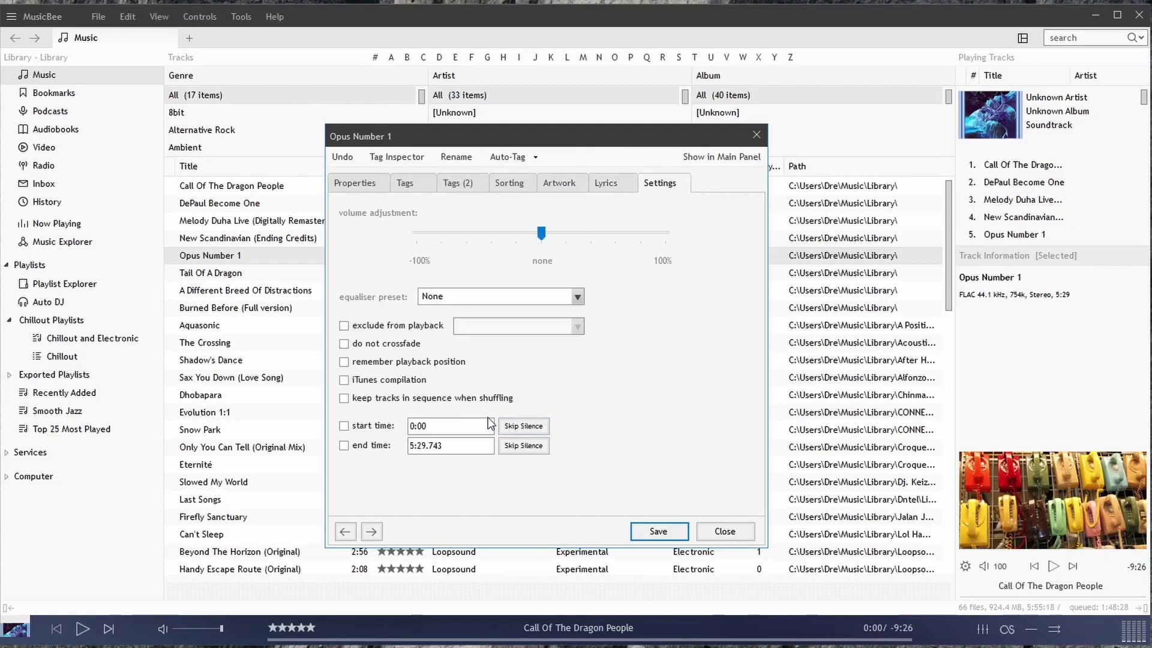
left_click(725, 531)
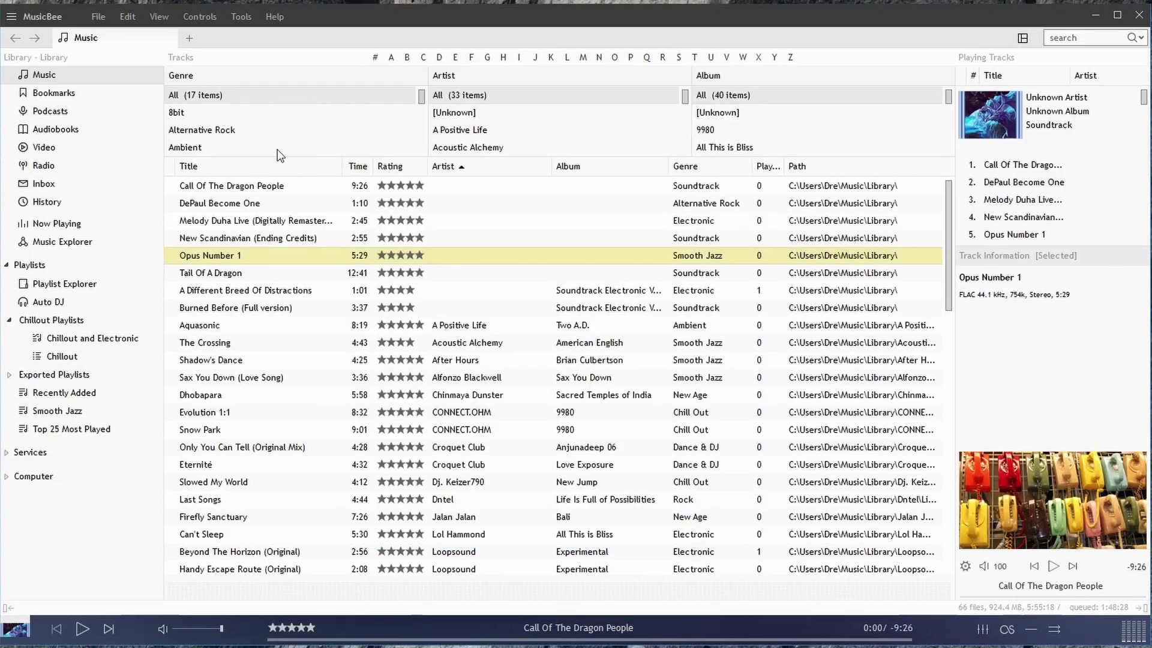
- Open the preferences at the Tags (1) page with the tag storage and custom tag settings
left_click(128, 16)
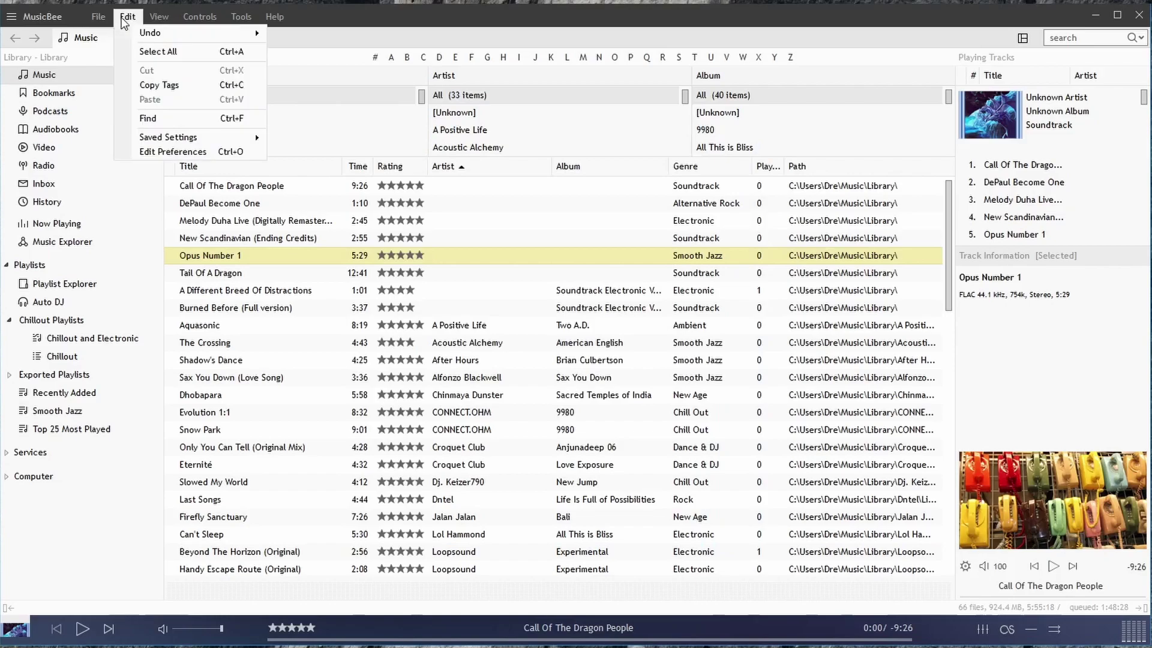
left_click(170, 157)
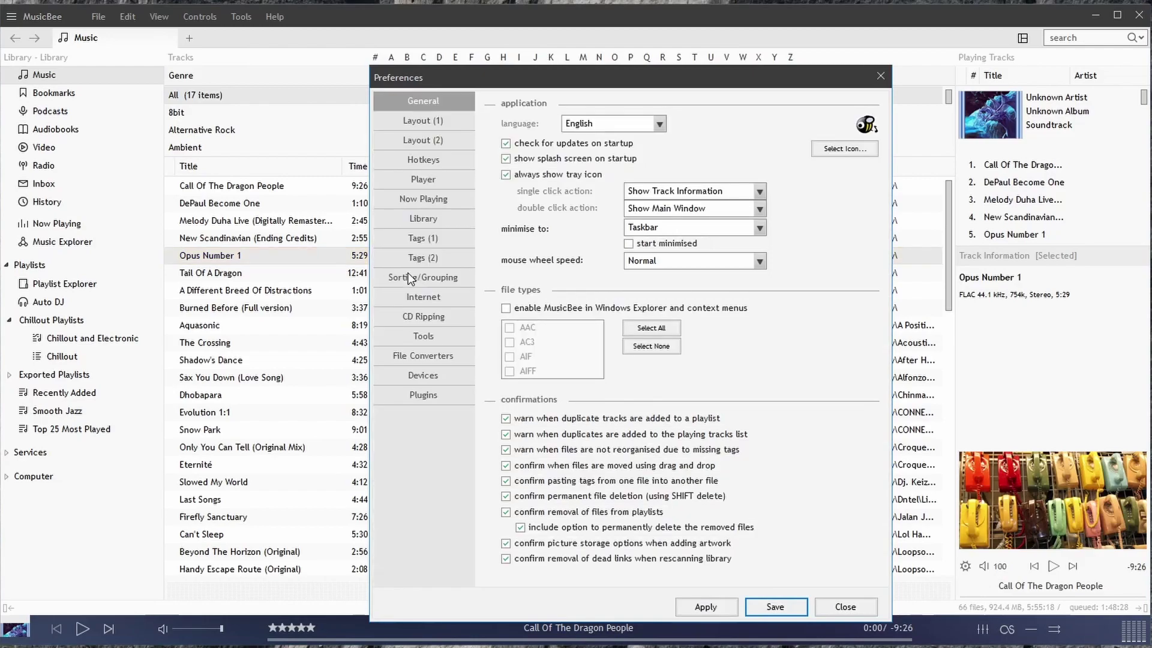
left_click(430, 240)
left_click(434, 261)
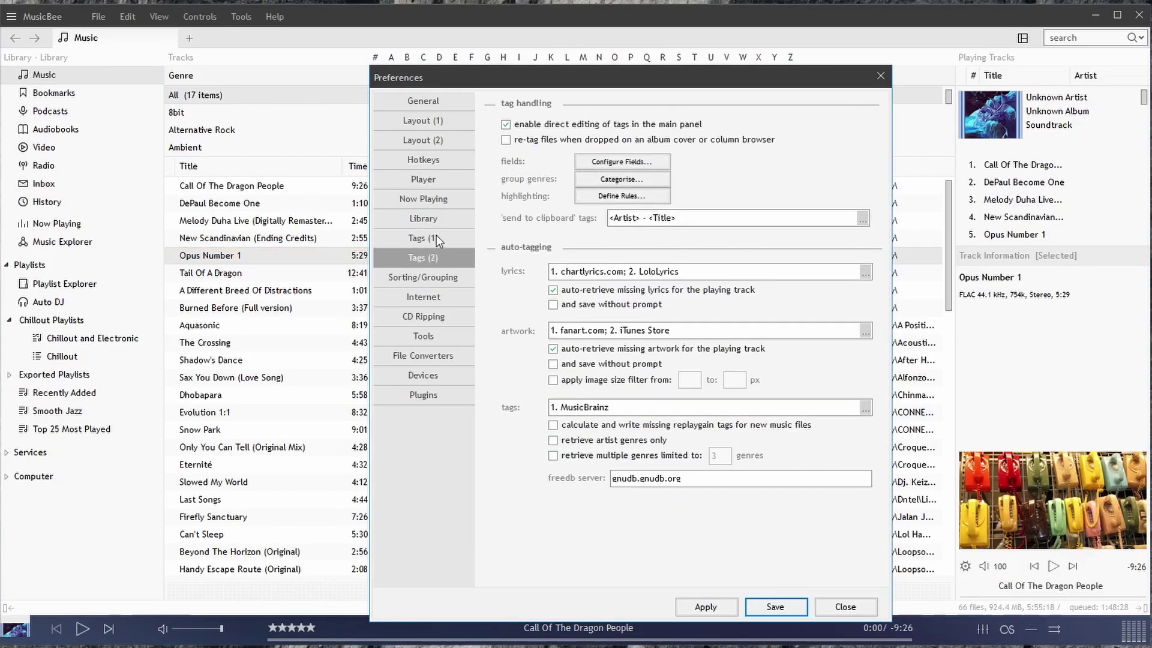
left_click(437, 238)
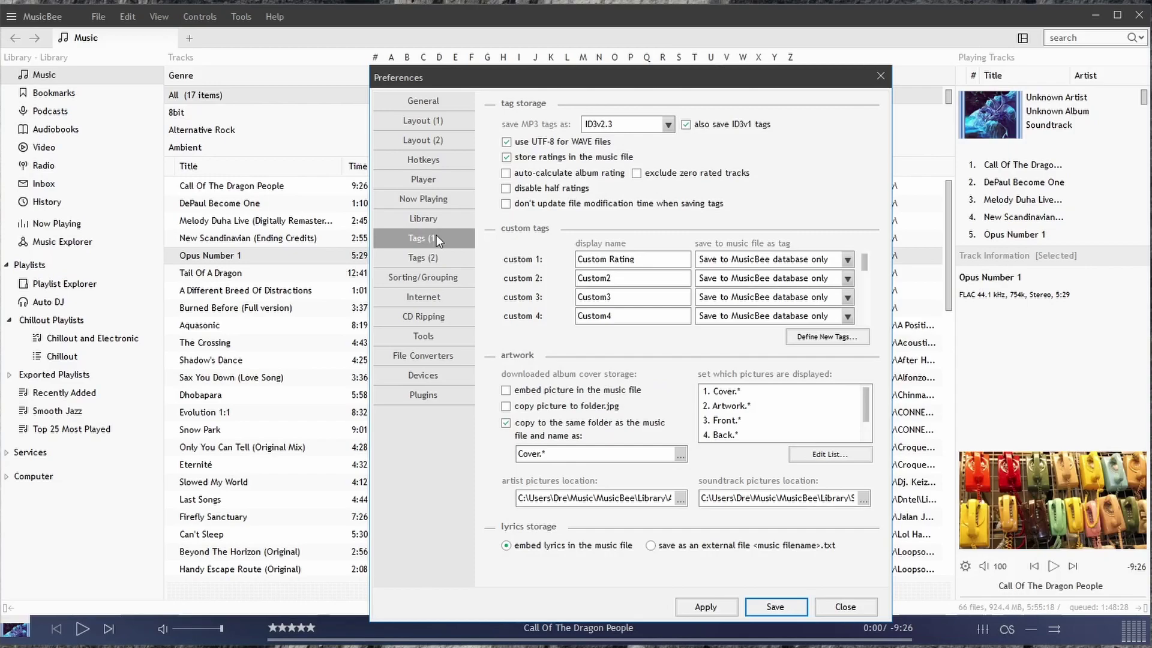
- Review the available MP3 tag formats and keep ID3v2.3 selected
left_click(617, 128)
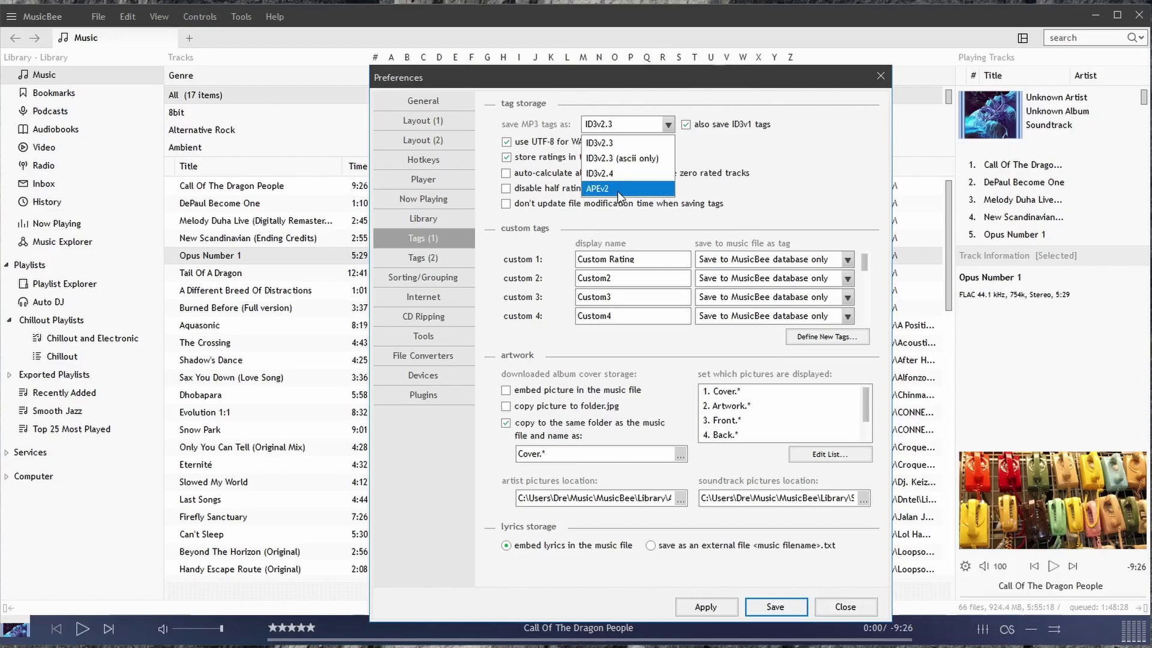
left_click(624, 125)
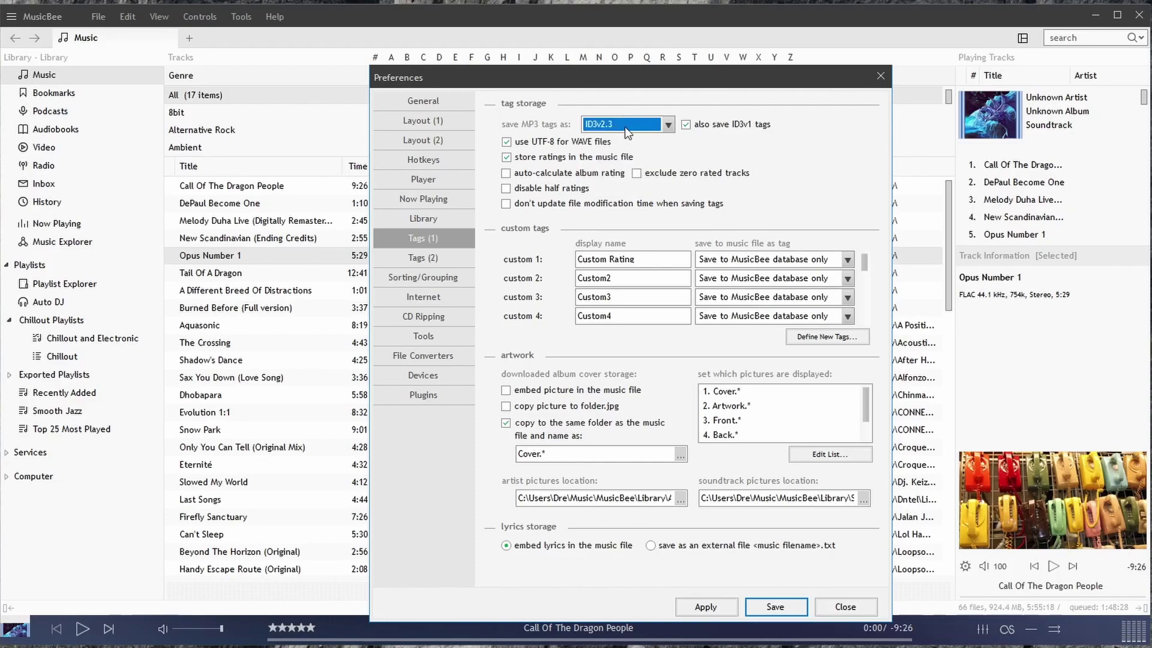
left_click(625, 127)
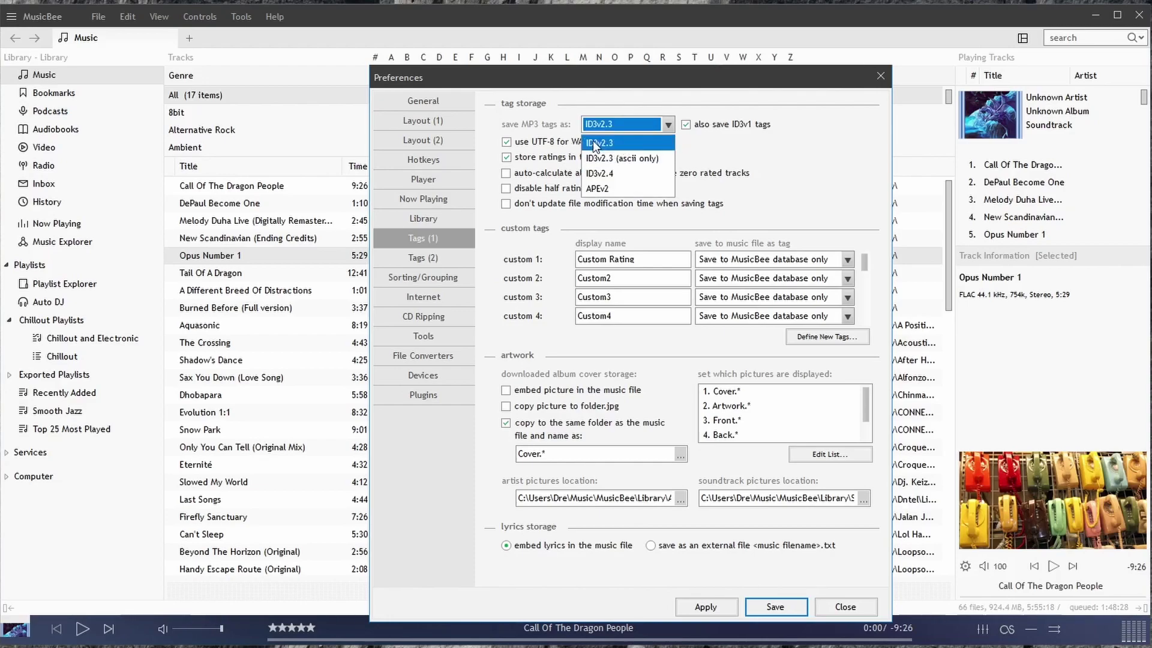
left_click(614, 140)
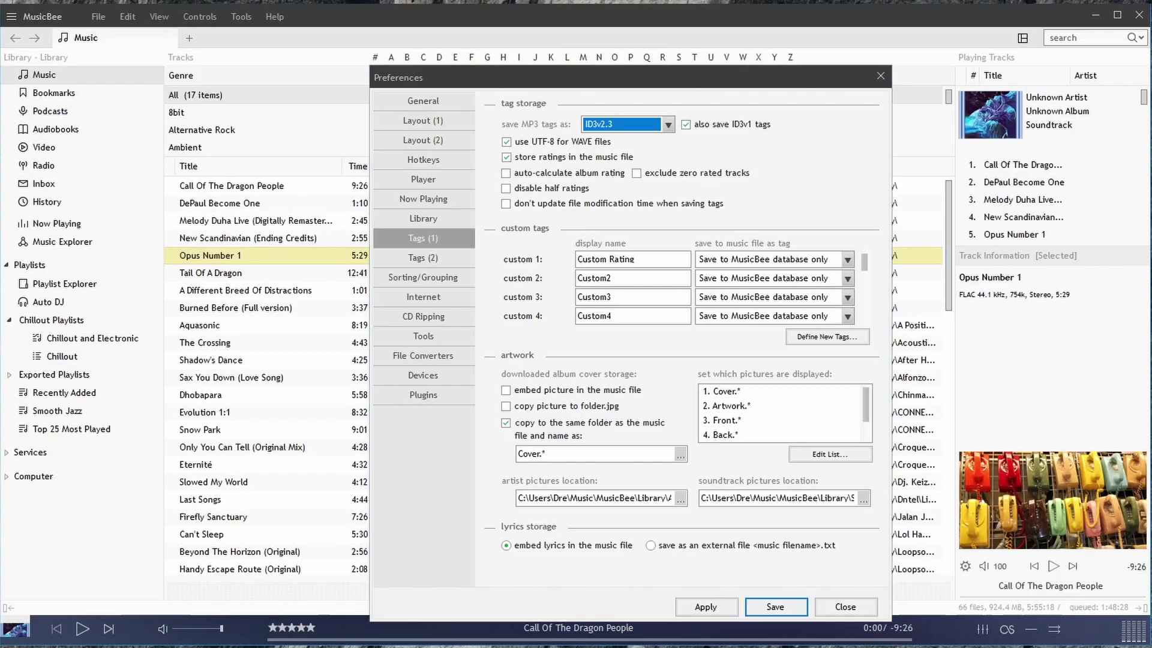
- Locate Opus Number 1 in Windows Explorer and examine the rating in its file property details
right_click(202, 259)
mouse_move(320, 437)
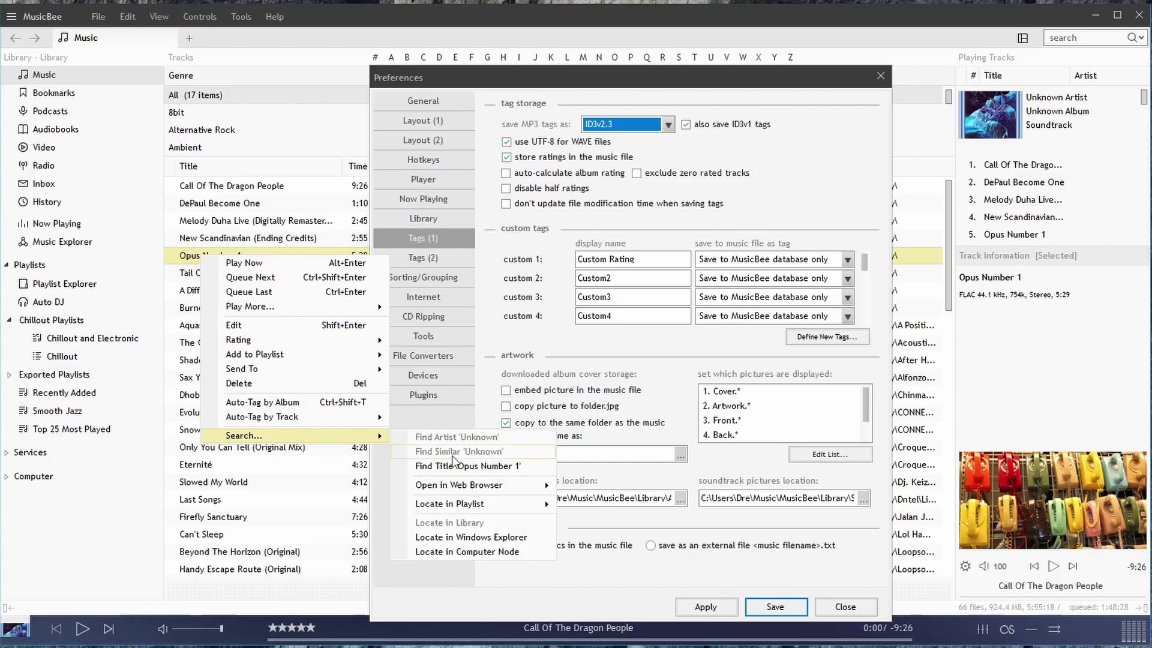
left_click(471, 537)
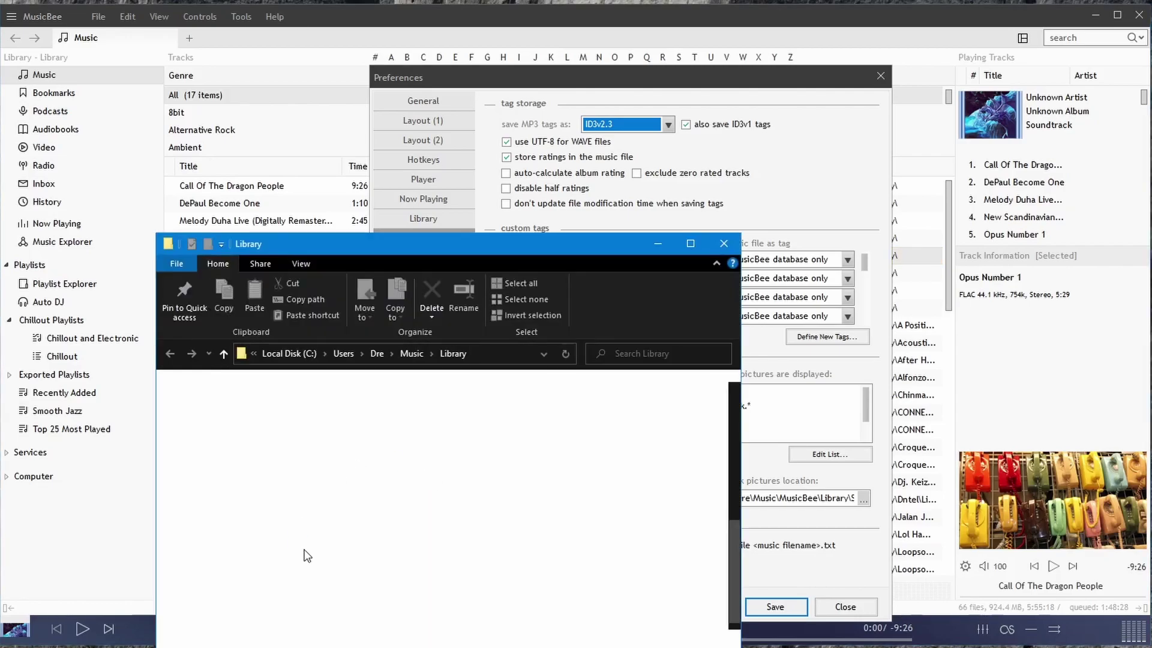
right_click(312, 632)
left_click(375, 516)
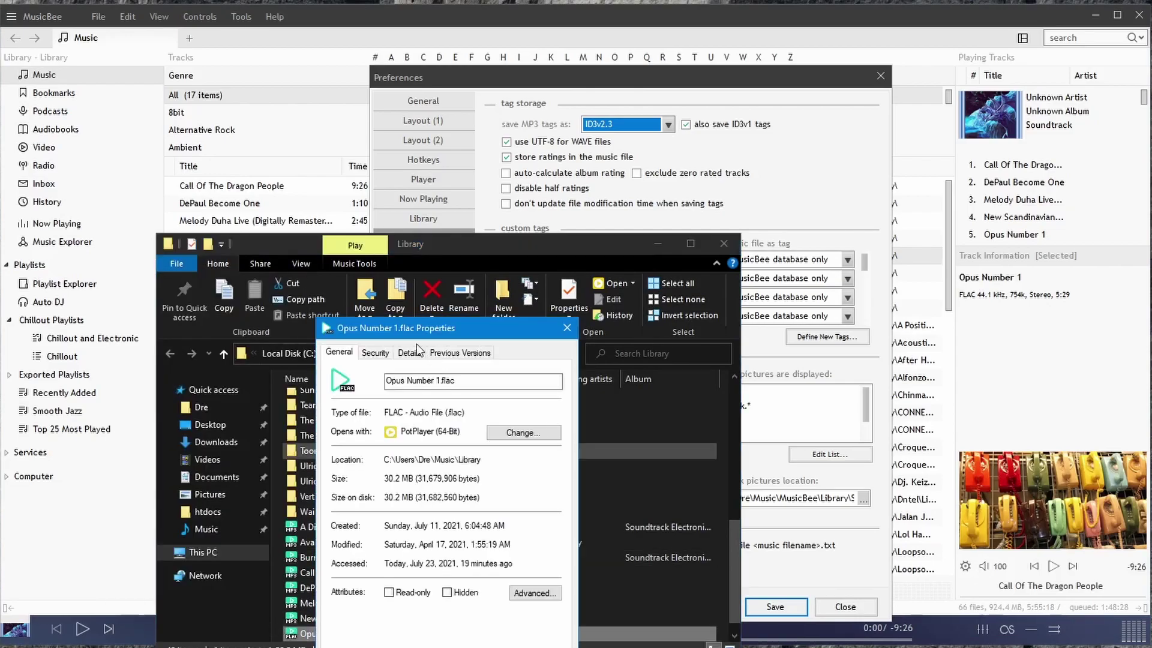
left_click(417, 352)
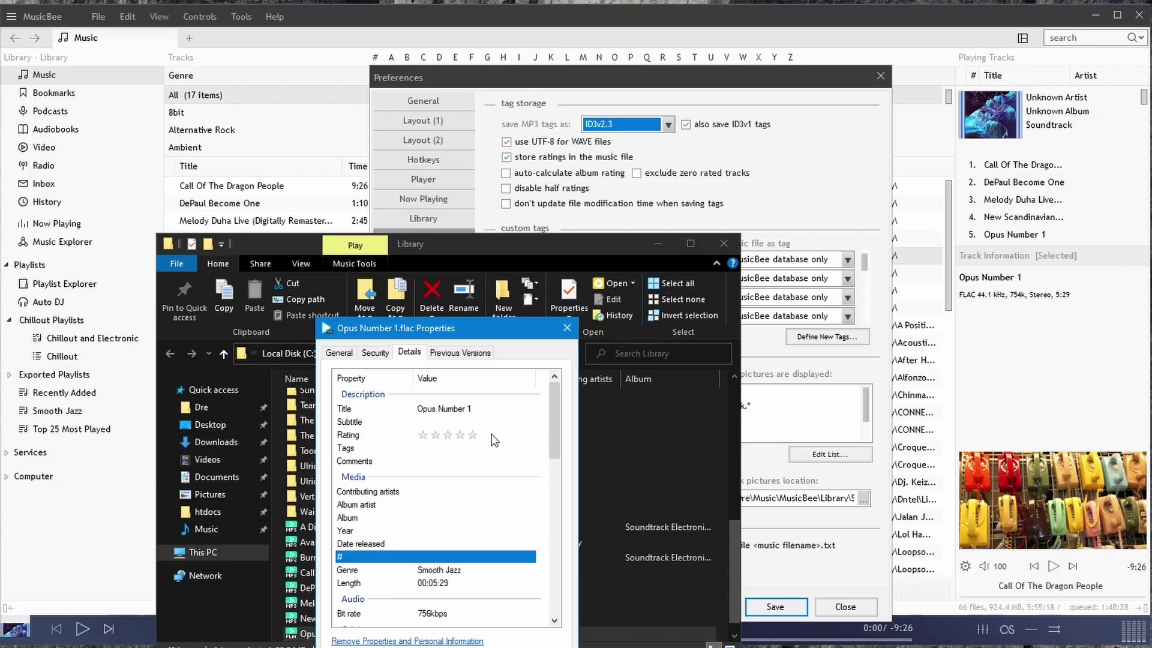
left_click(566, 331)
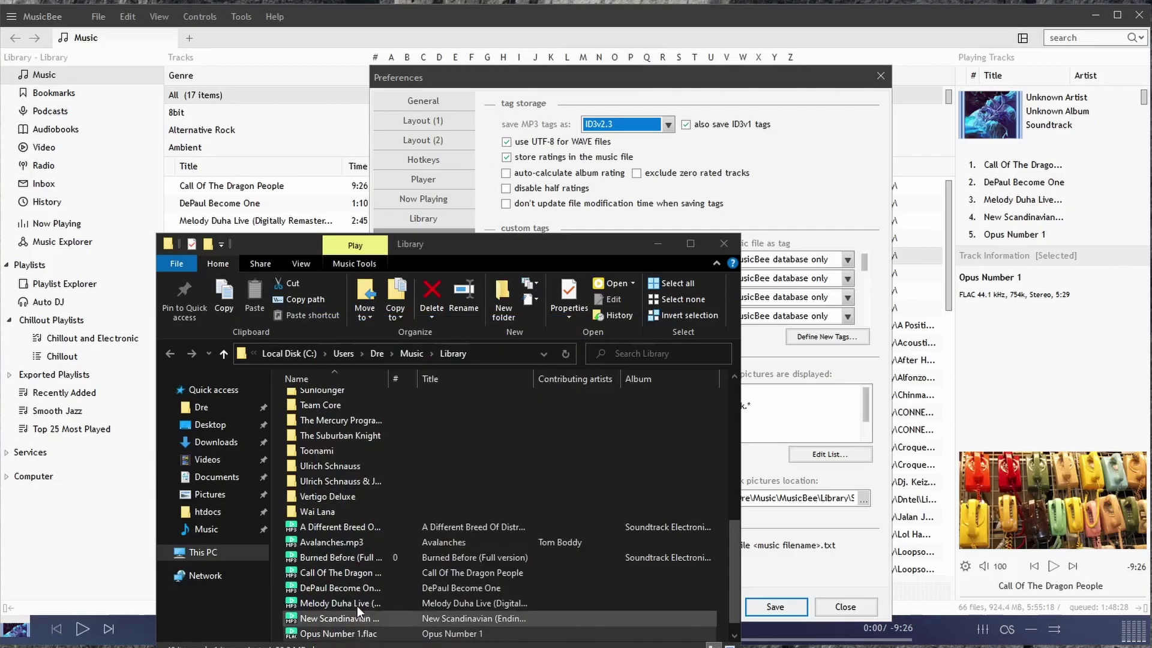
- Examine the rating in the property details of A Different Breed Of Distractions.mp3, and close the file window
right_click(332, 529)
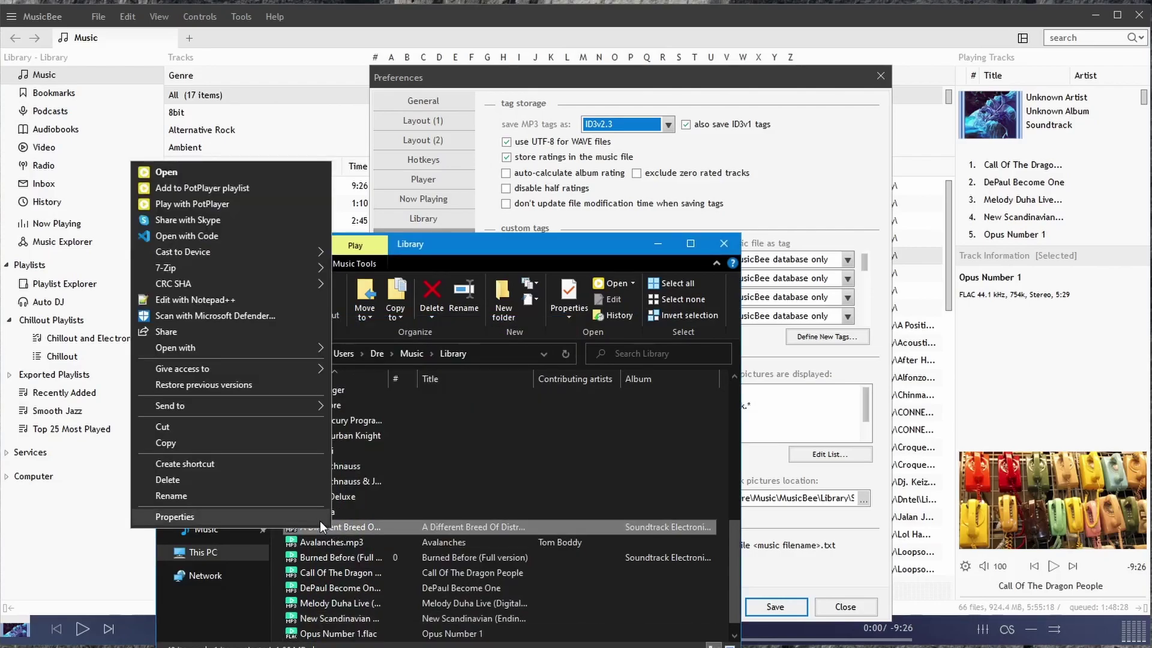
left_click(480, 358)
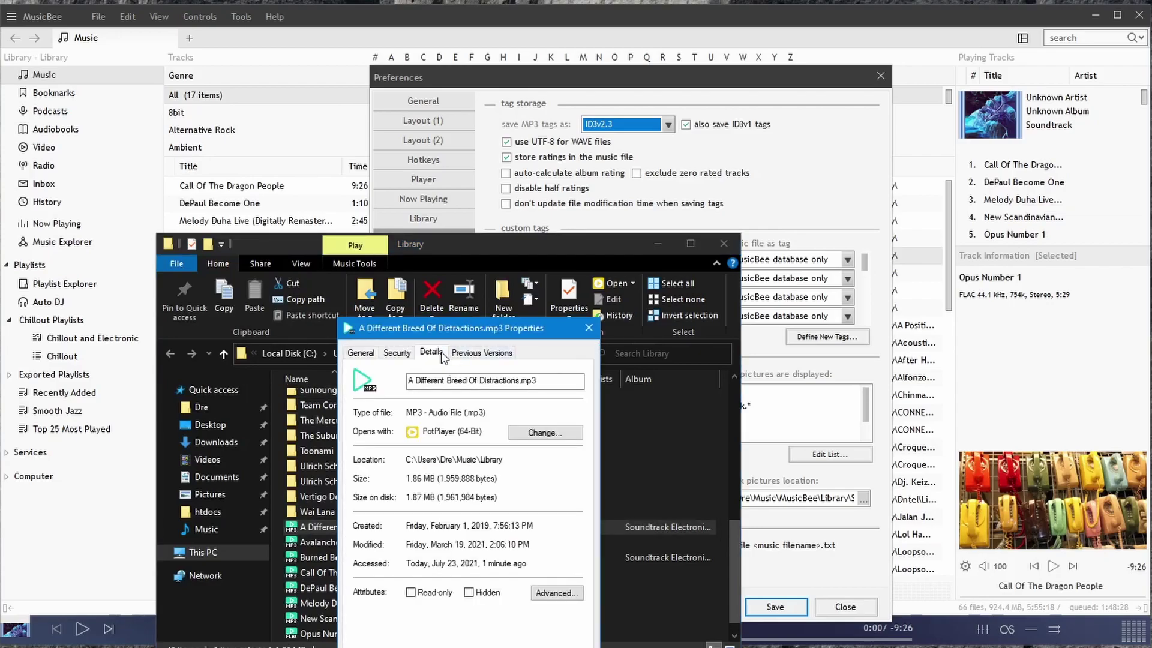
left_click(440, 353)
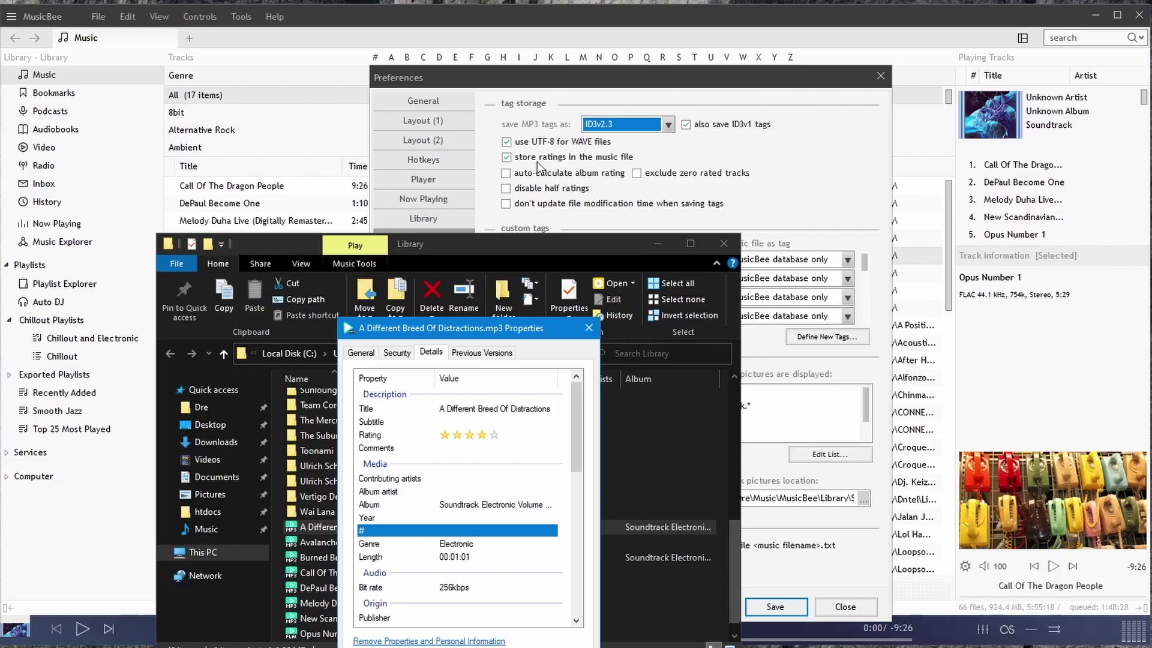
left_click(588, 327)
left_click(724, 243)
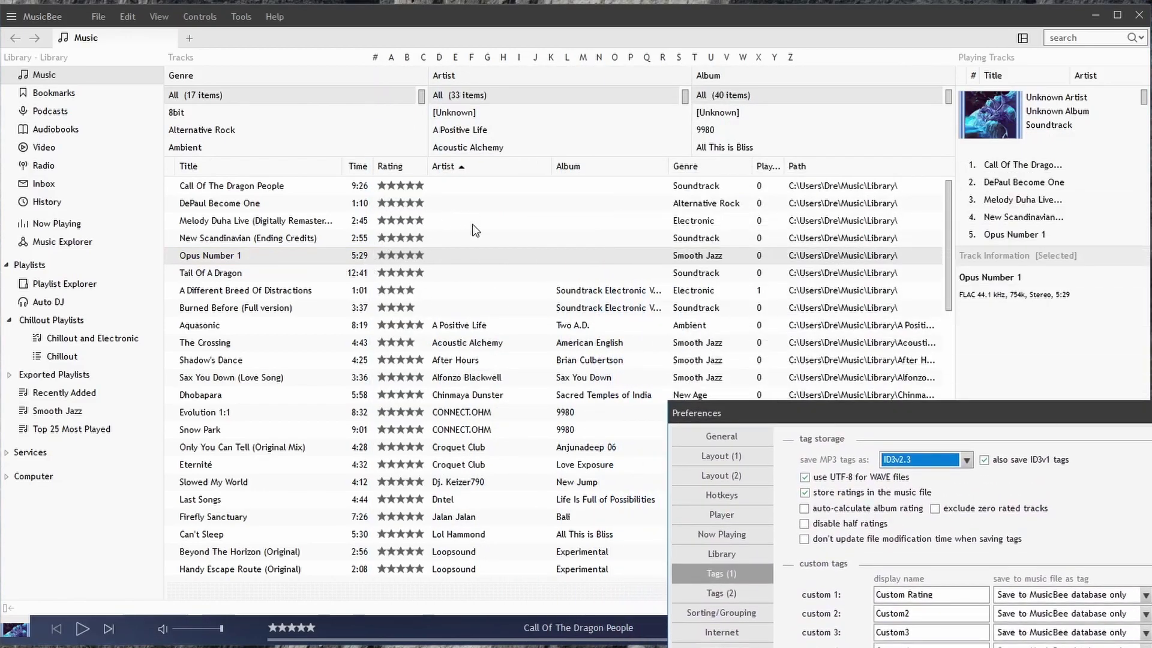
- Change the rating of Opus Number 1 to four stars in the track list and set it back to five
left_click(447, 238)
left_click(409, 259)
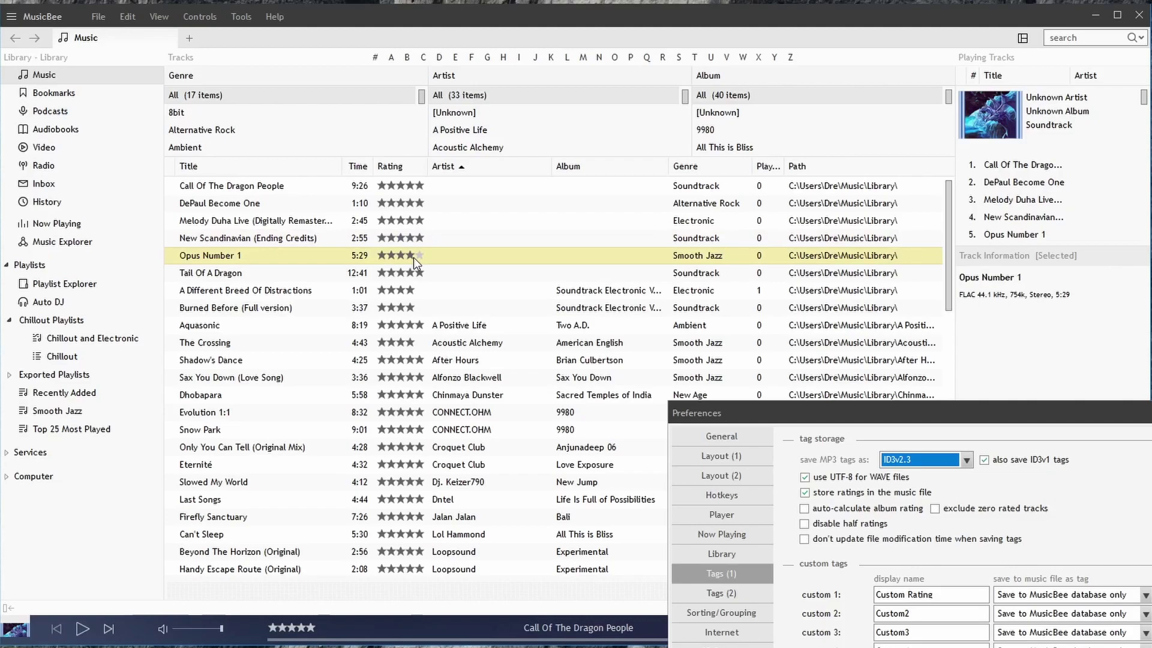
left_click(406, 261)
- Bring the Preferences window back into view and examine the file tags that the Custom Rating tag can be saved to
left_click_drag(684, 414, 361, 92)
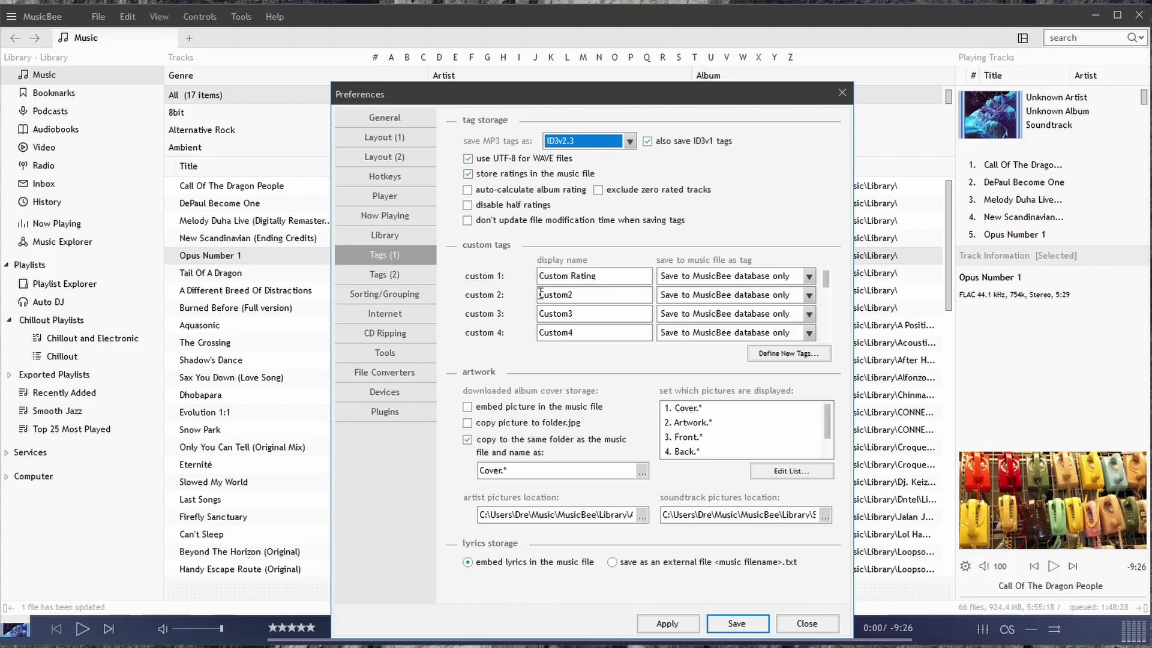
mouse_move(828, 286)
left_mouse_down()
mouse_move(826, 337)
mouse_move(828, 277)
left_mouse_up()
left_click(598, 276)
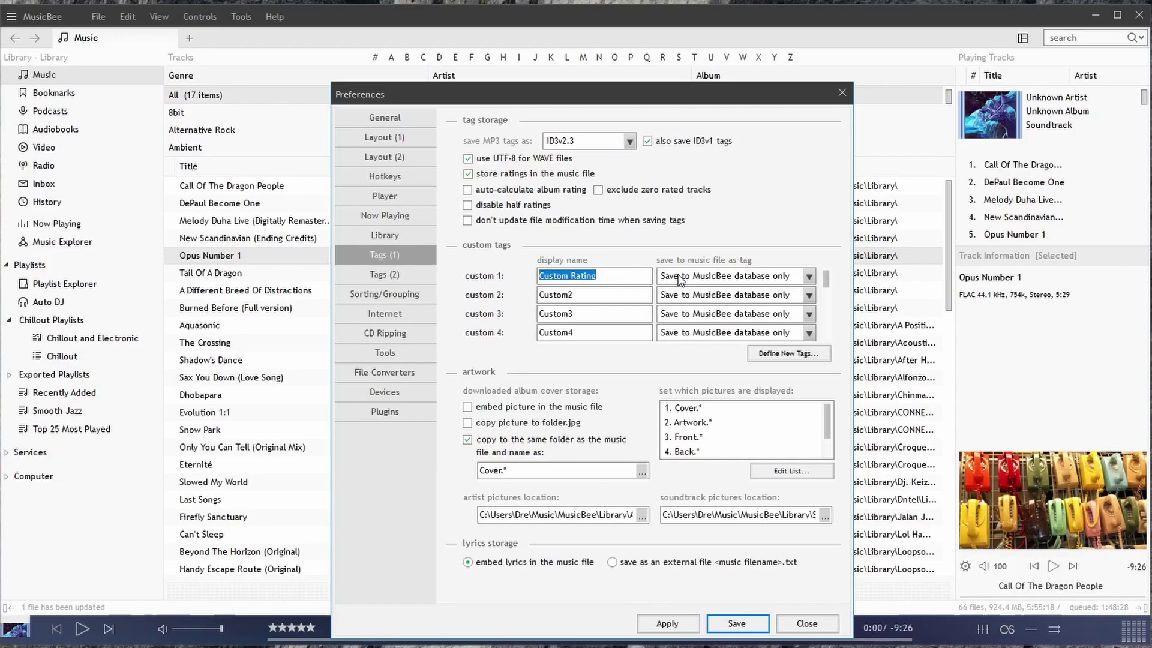
left_click(758, 278)
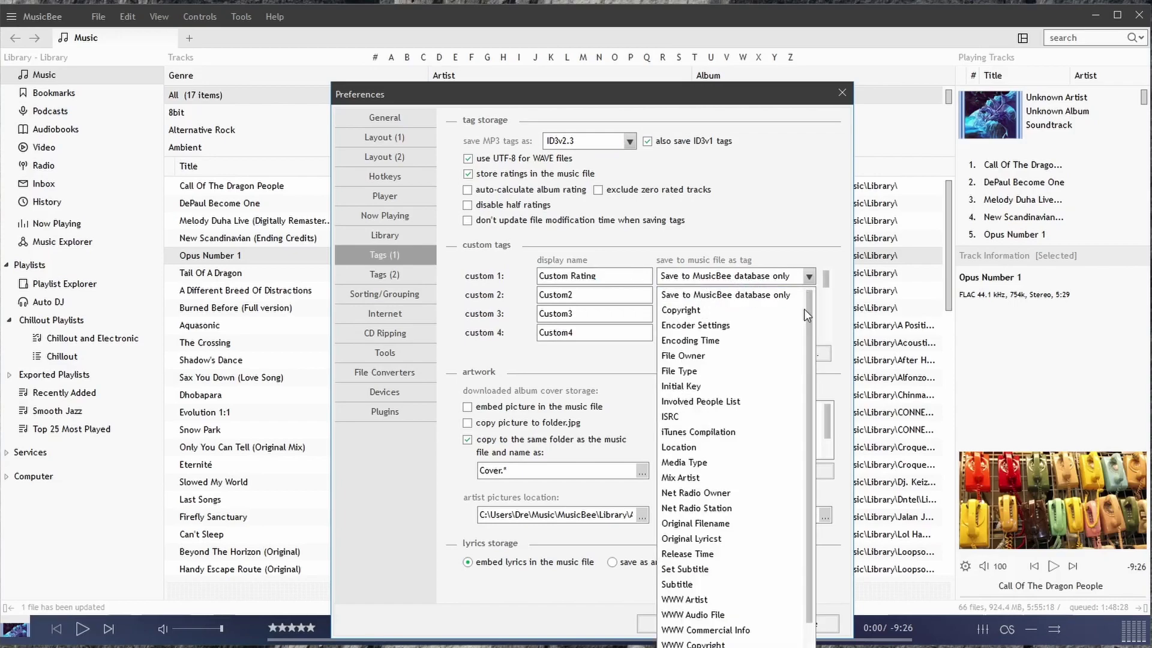
scroll(810, 321, "down", 1)
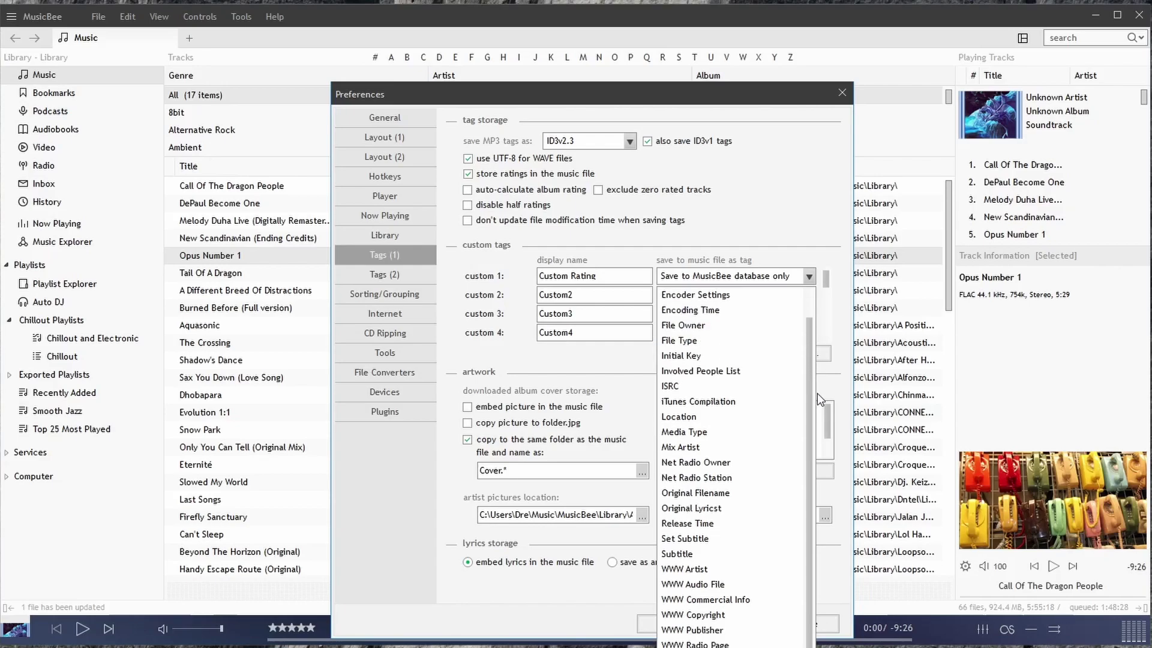
scroll(813, 336, "up", 1)
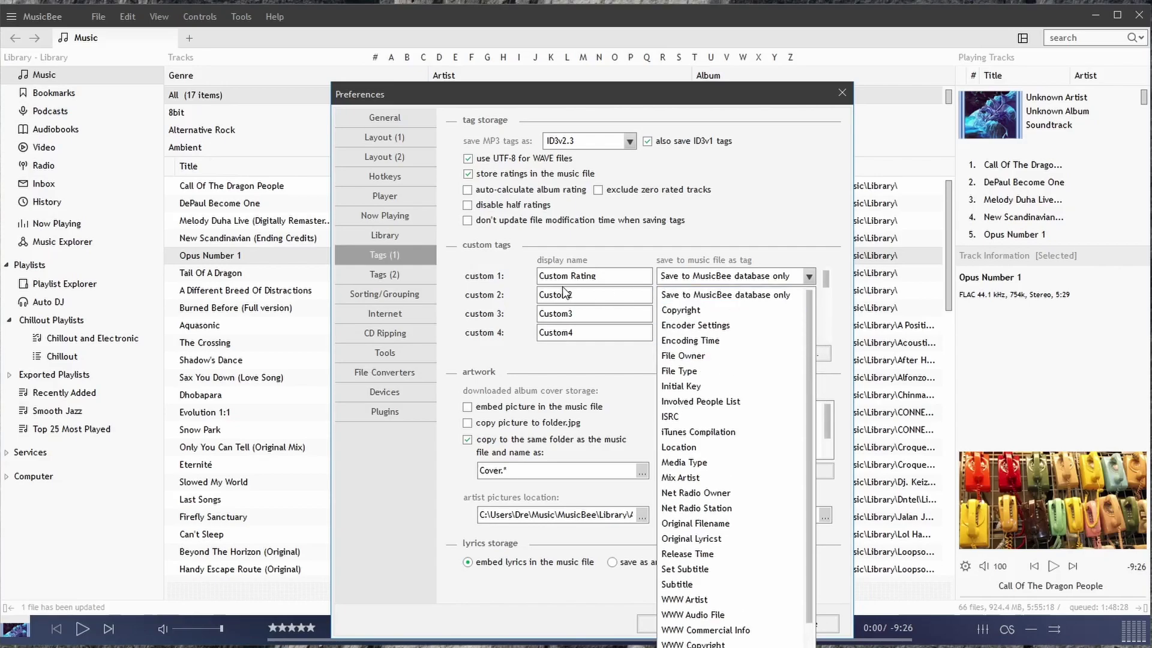
left_click(579, 270)
- Check where the custom tags appear among the additional tag fields of Opus Number 1, and close its edit window
right_click(236, 257)
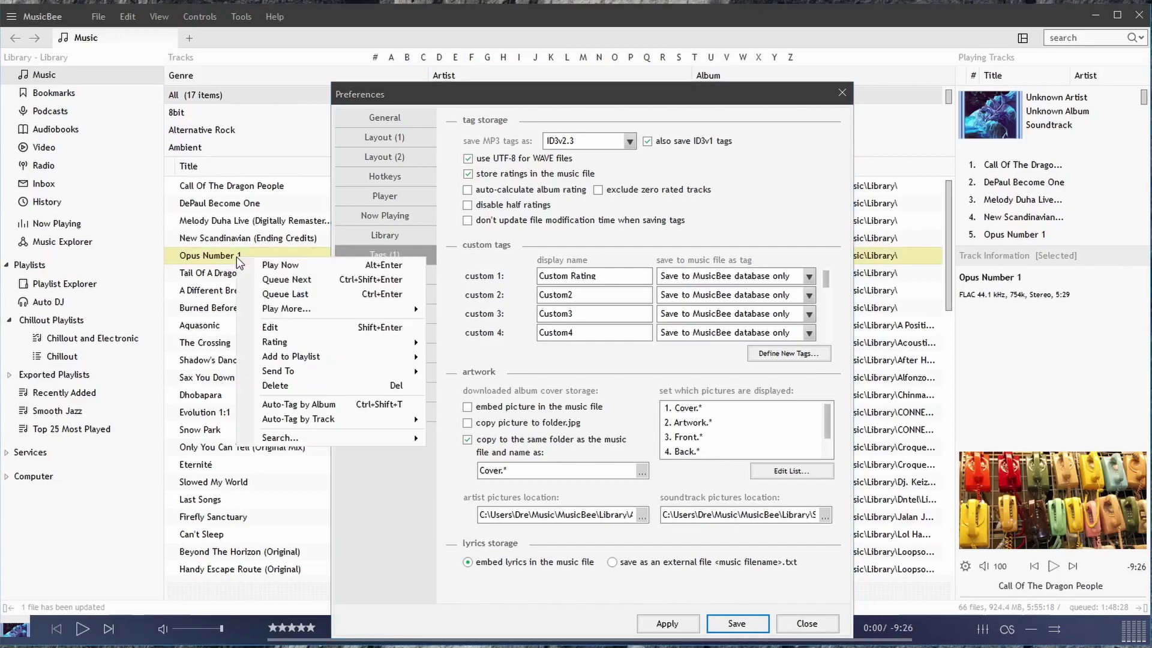
left_click(290, 328)
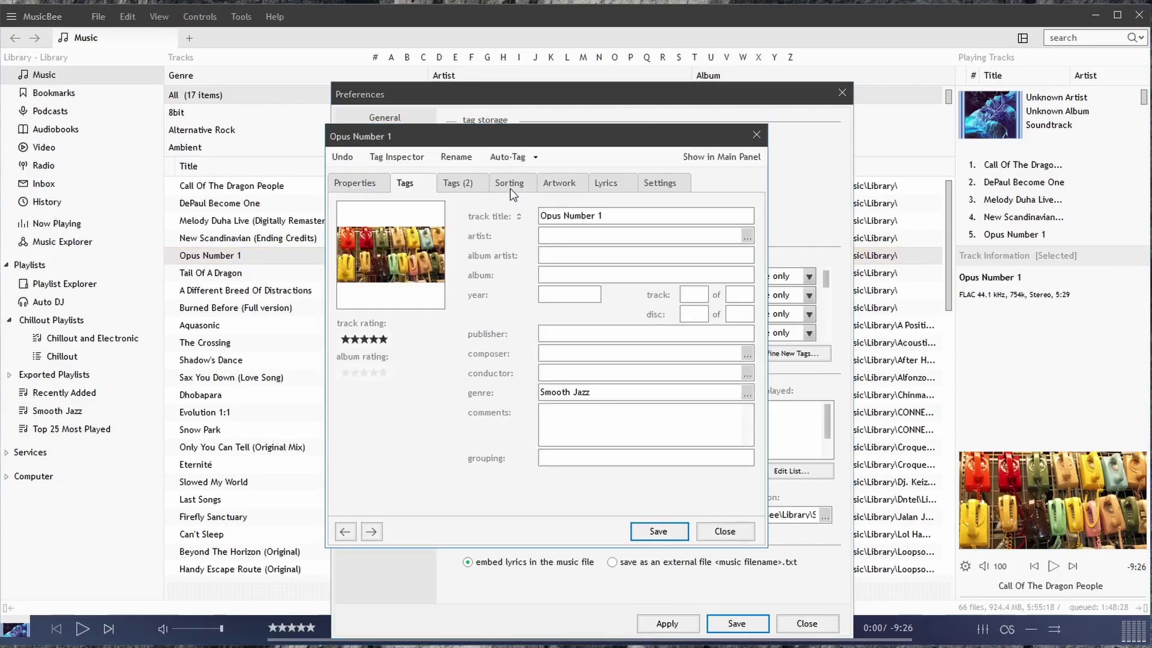
left_click(459, 184)
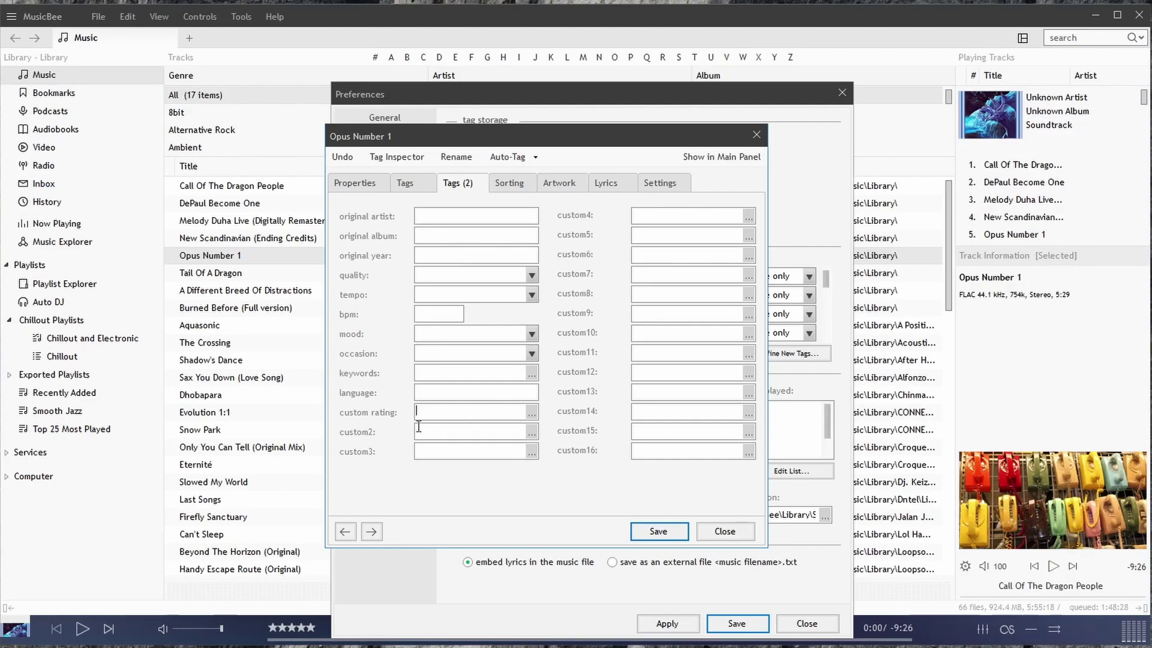
left_click(484, 427)
left_click(757, 134)
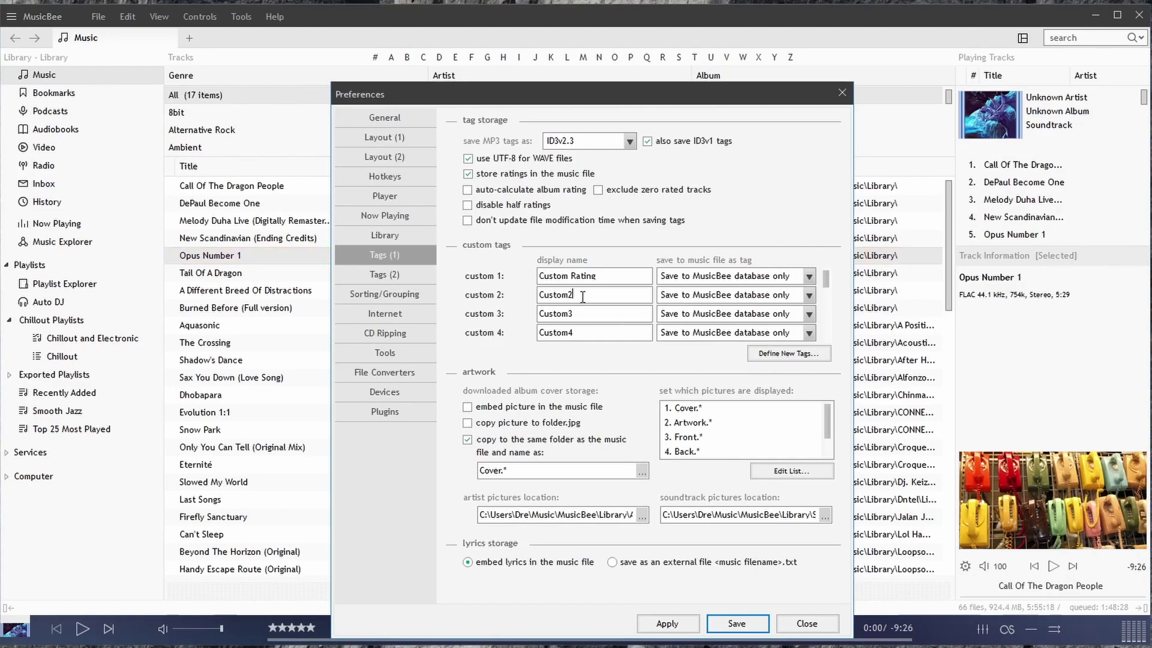
- Rename the display name of custom tag 2 as Tone and apply the preference change
left_click_drag(572, 297, 488, 297)
type("Tone")
left_click(666, 624)
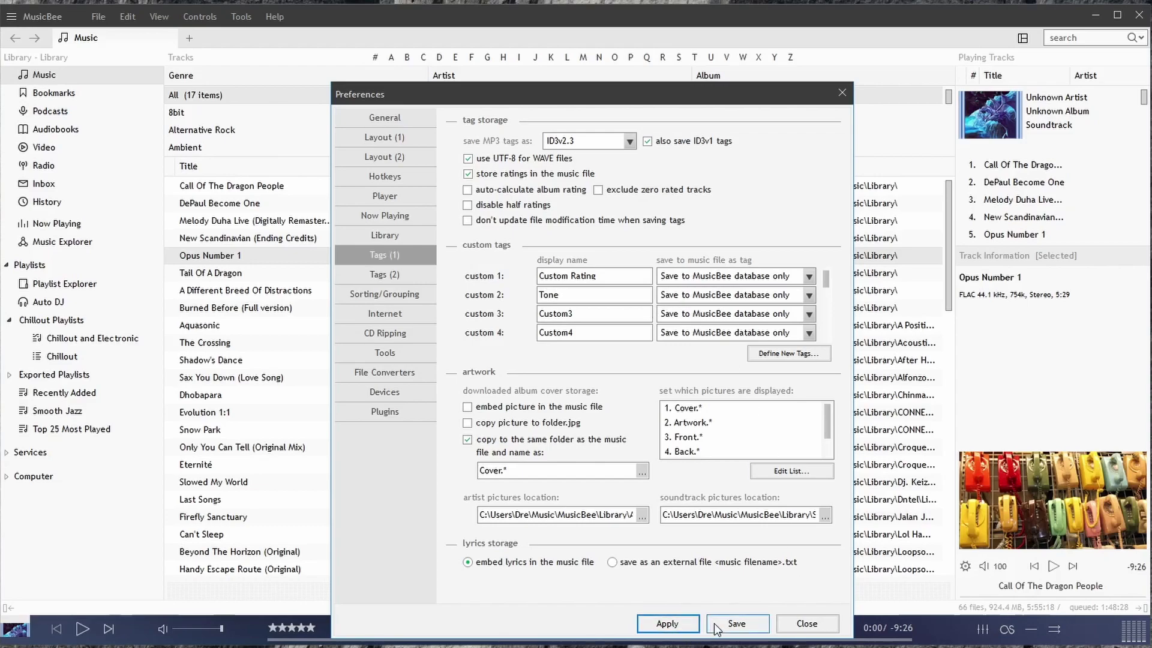
- Reopen the additional tag fields of Opus Number 1 to check the Tone field
right_click(237, 253)
left_click(288, 324)
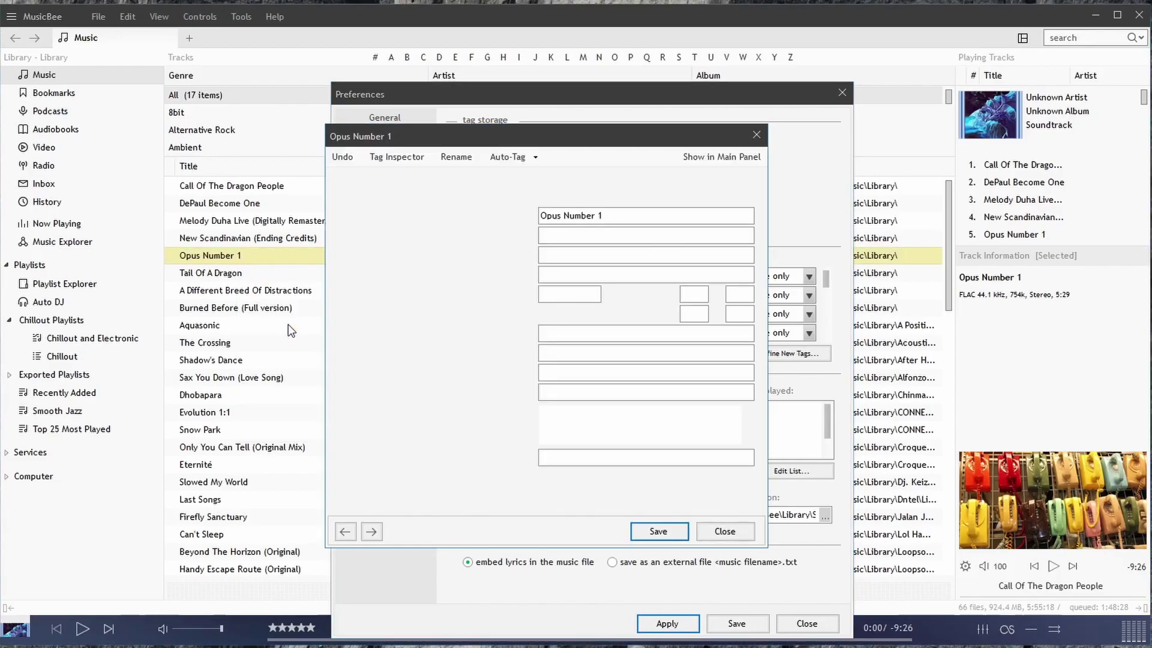
left_click(458, 189)
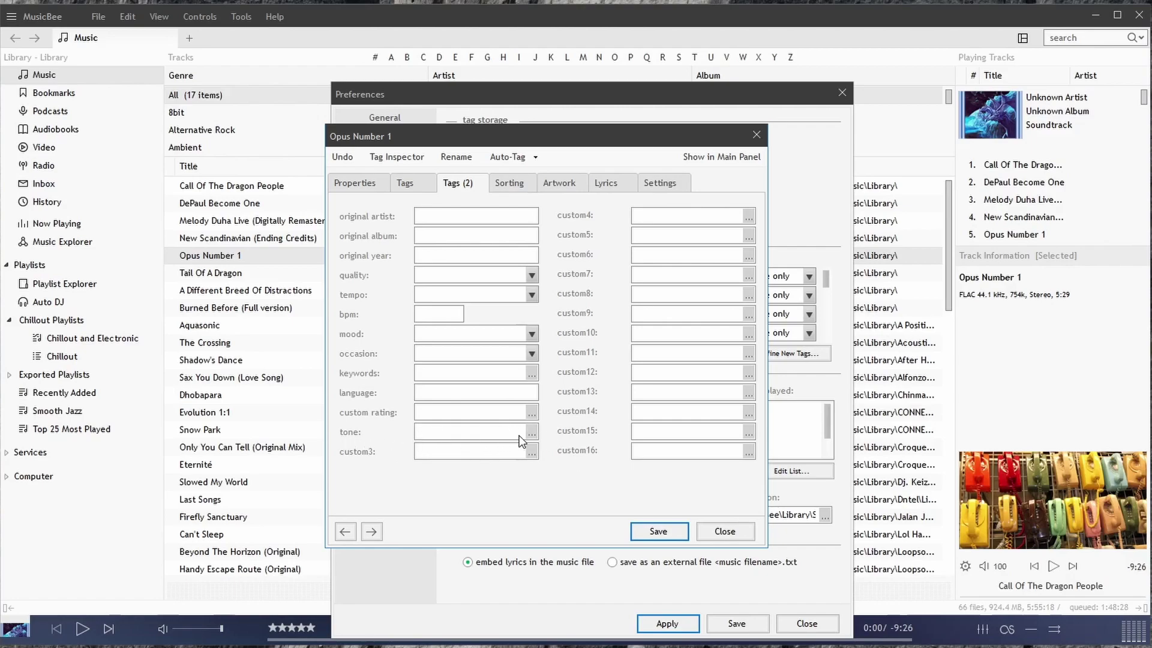
- Set the tone tag of Opus Number 1 to Calm and save the track's tags
type("Calm")
left_click(637, 531)
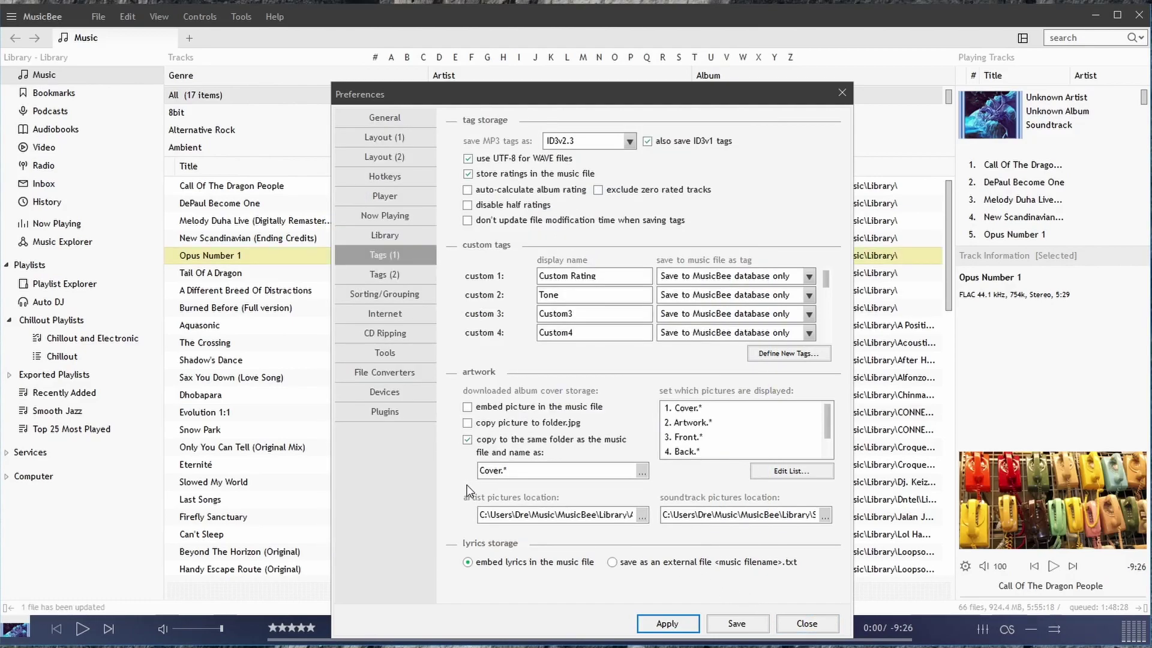
- Look through the custom tags down to custom 16, and label the first virtual tag Artist Album in the new tag definitions
mouse_move(824, 279)
left_mouse_down()
mouse_move(826, 323)
mouse_move(828, 282)
left_mouse_up()
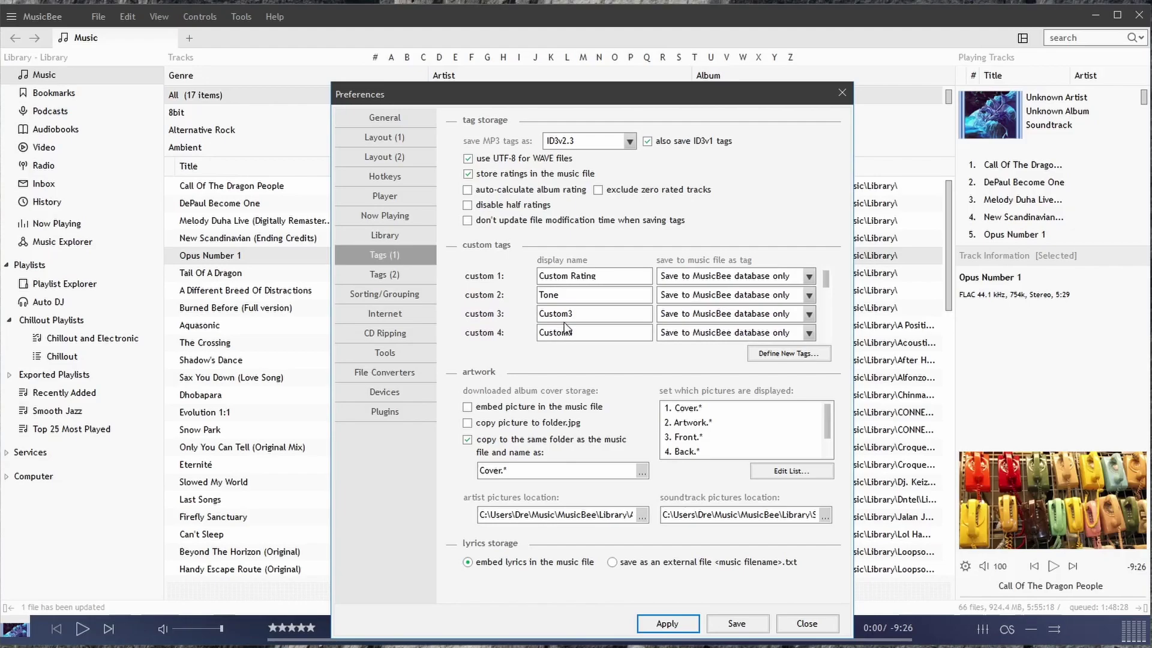
left_click_drag(822, 282, 826, 331)
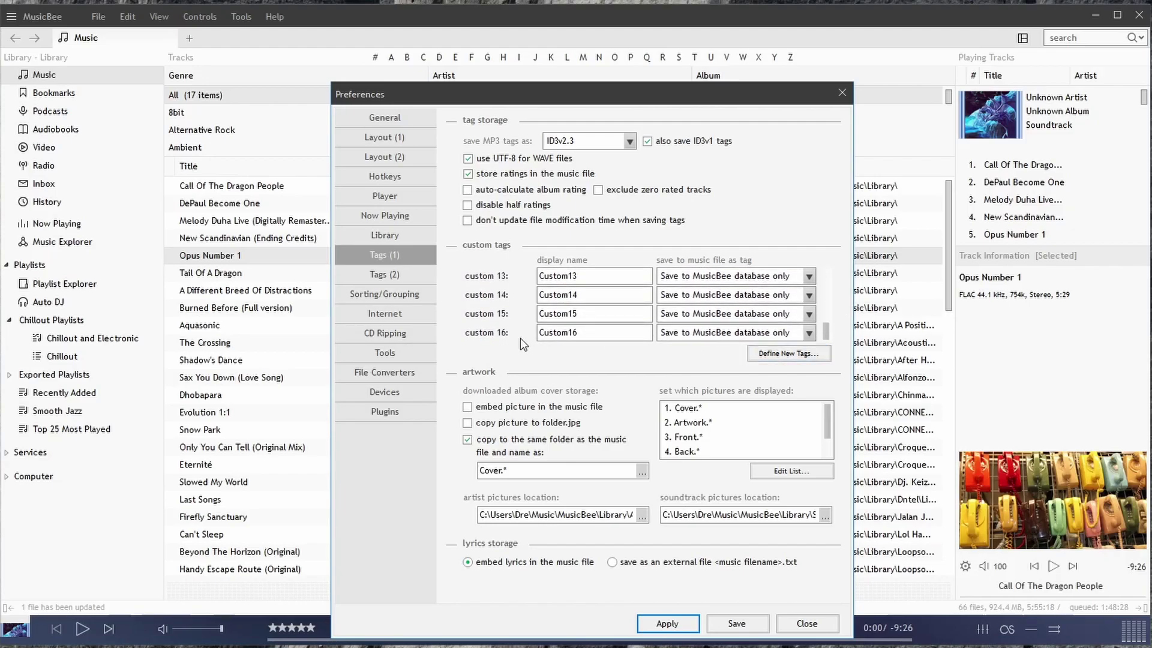
left_click(791, 353)
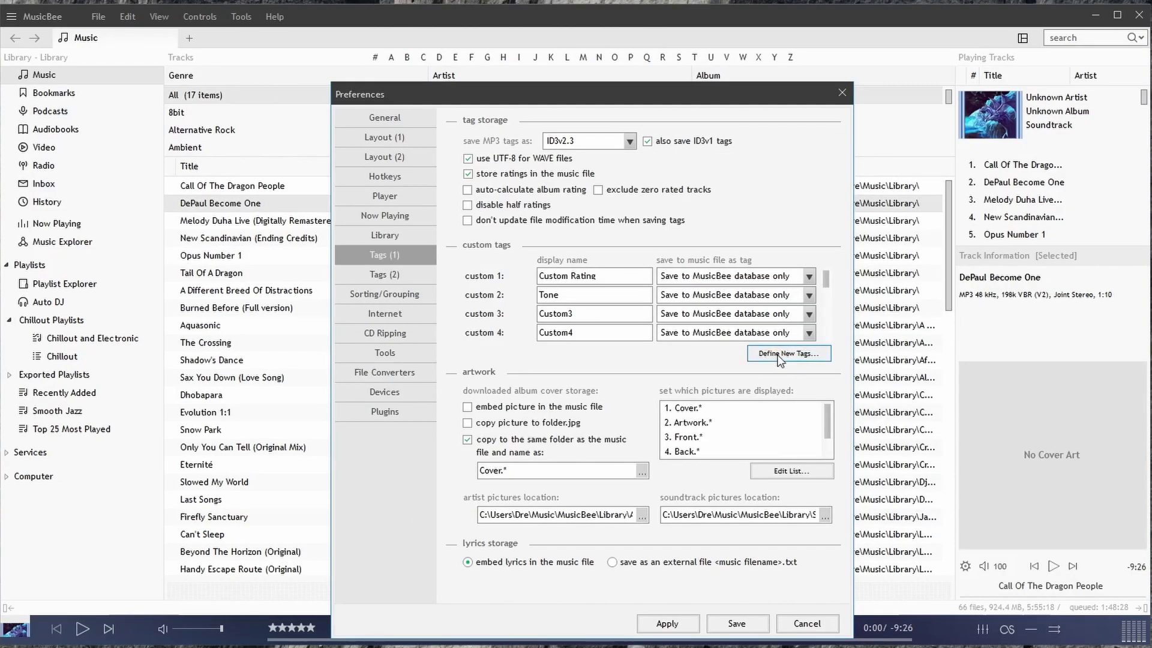
left_click(779, 357)
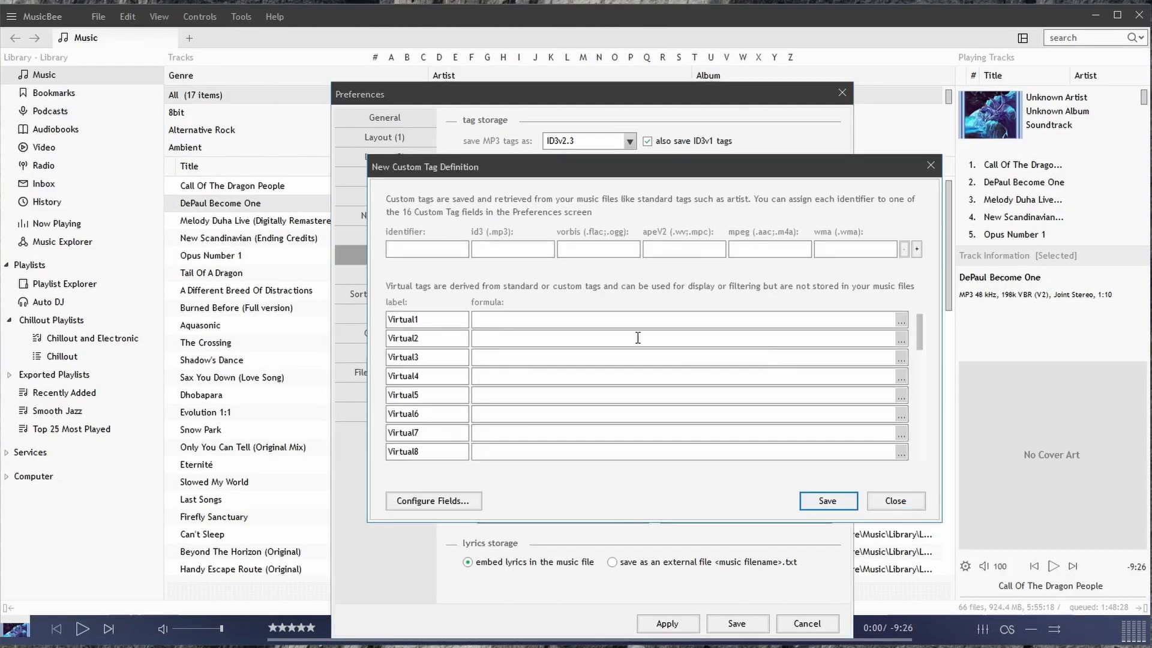
left_click_drag(445, 319, 386, 319)
left_click(441, 320)
double_click(444, 321)
type("Artist Album")
- Build the formula <Artist>/<Album> for the Artist Album virtual tag in the template editor and save it
left_click(903, 323)
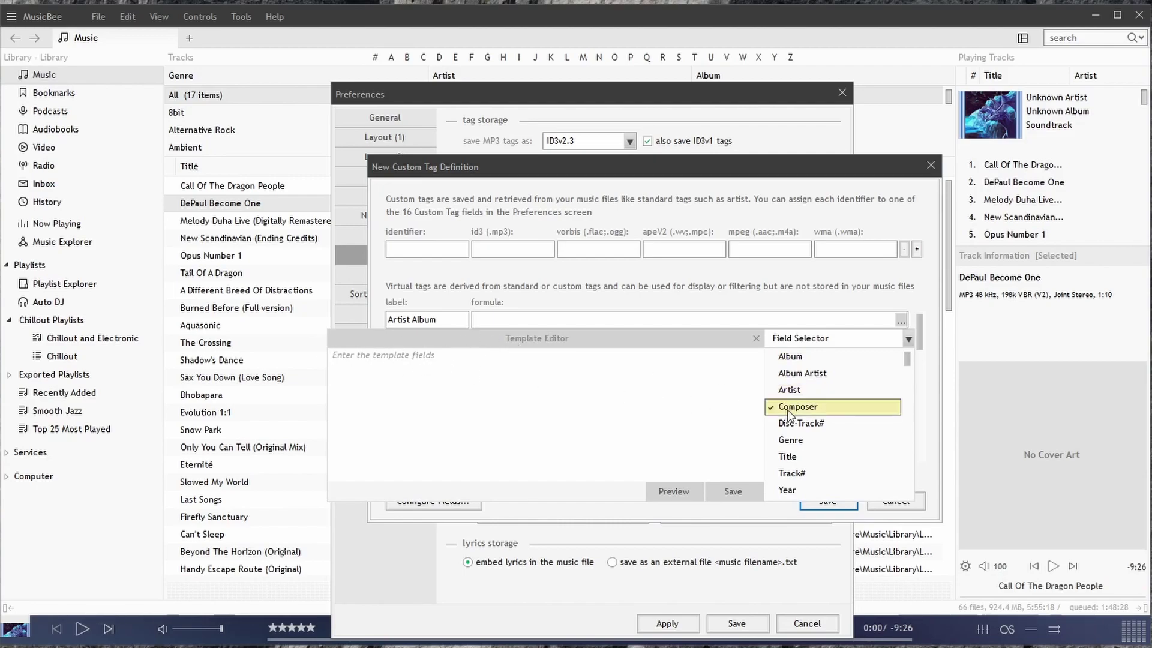
left_click(770, 394)
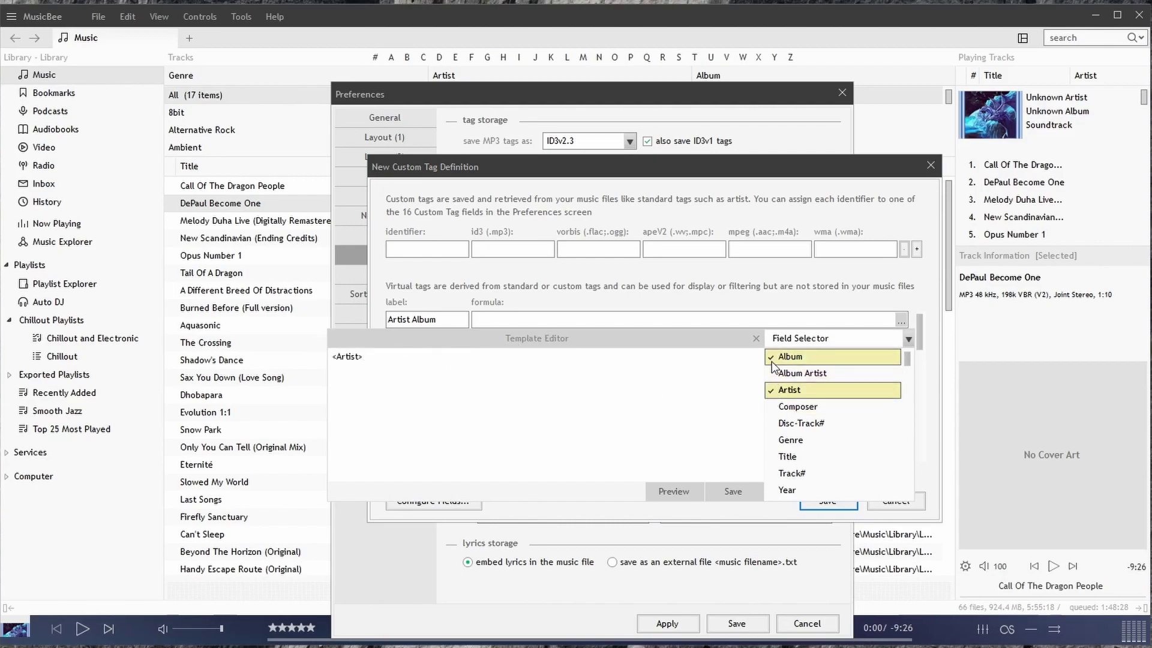
left_click(790, 356)
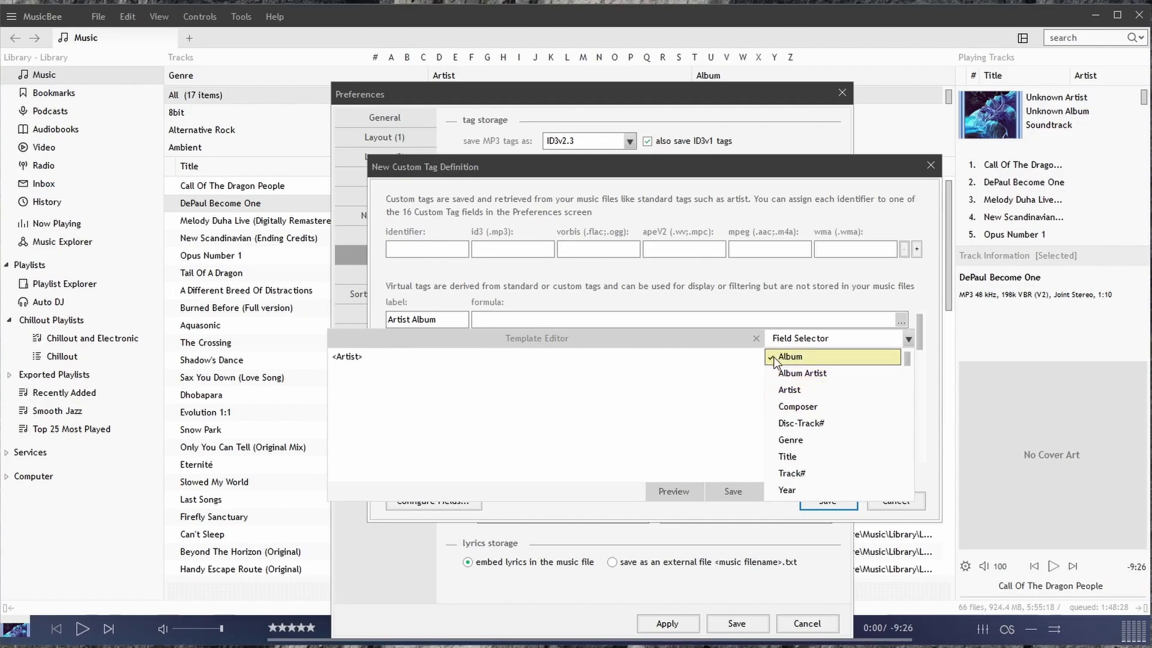
left_click(365, 356)
type("/")
left_click(733, 491)
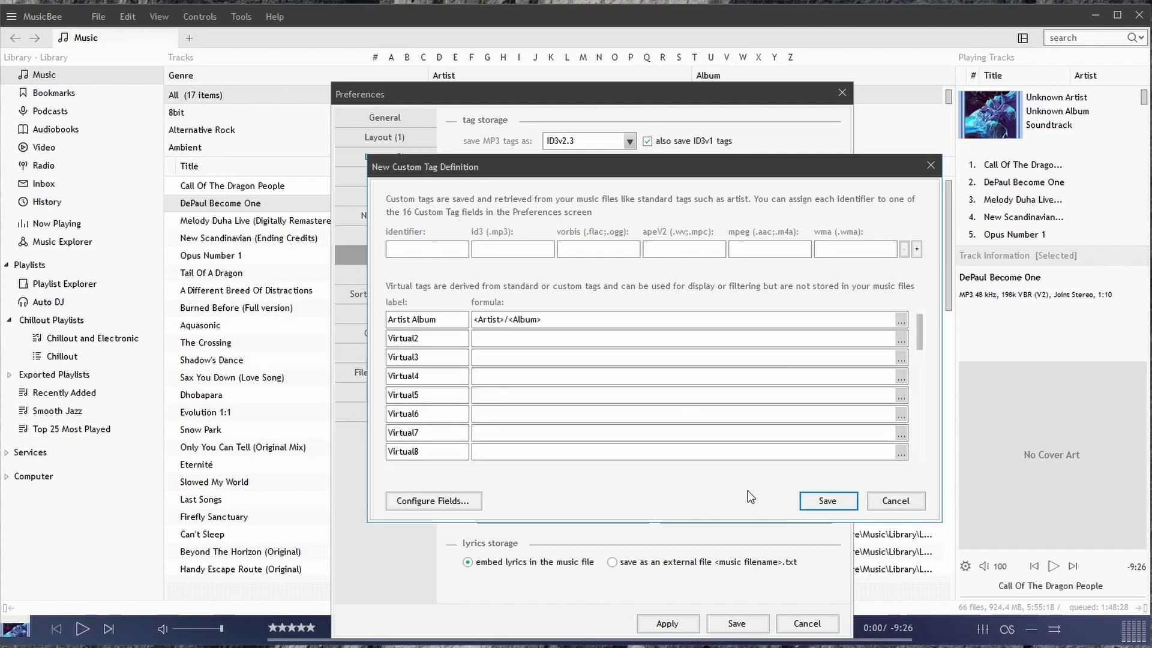
- Save the virtual tag definition, apply the change, and save and close the preferences
left_click(839, 506)
left_click(665, 623)
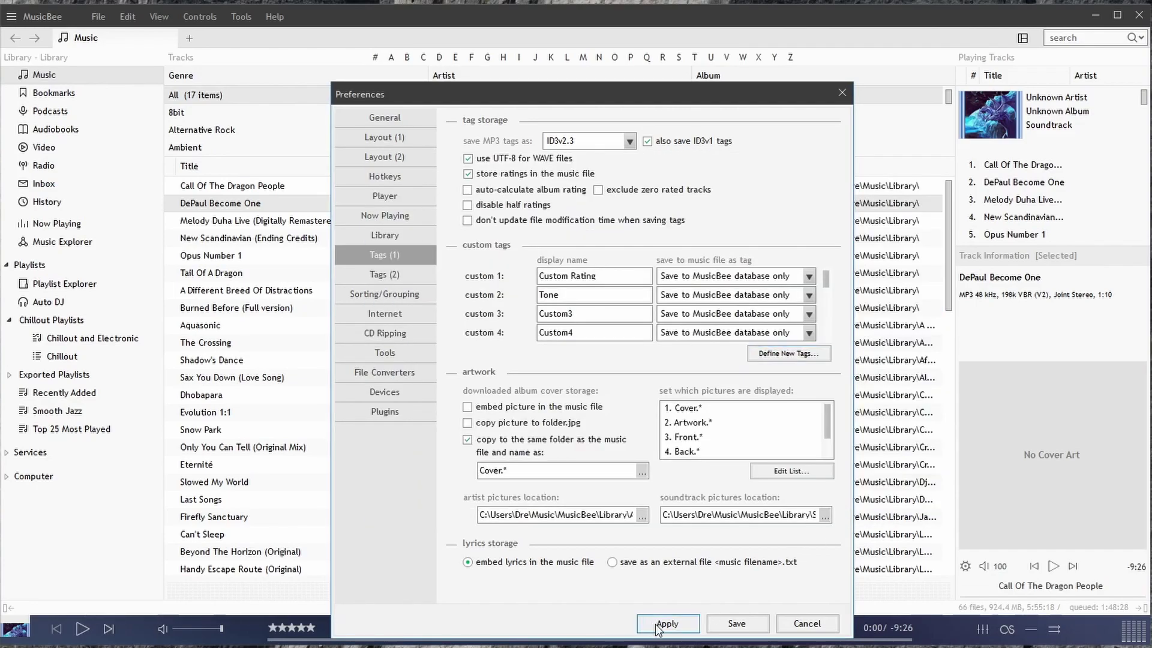
left_click(262, 290)
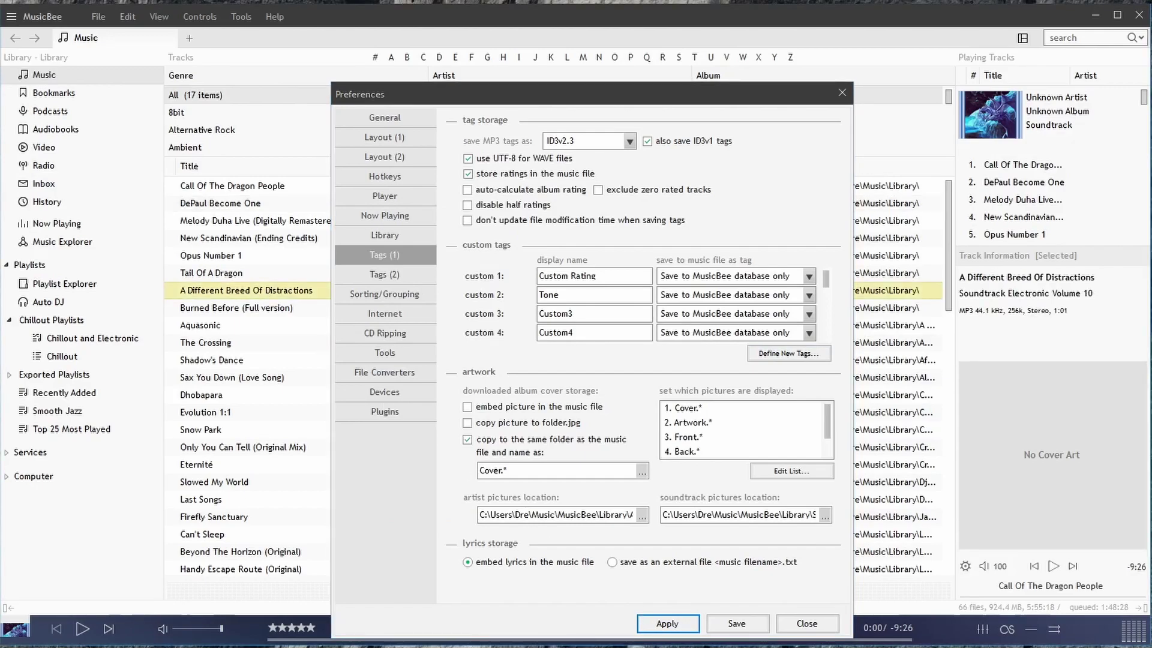
left_click(732, 622)
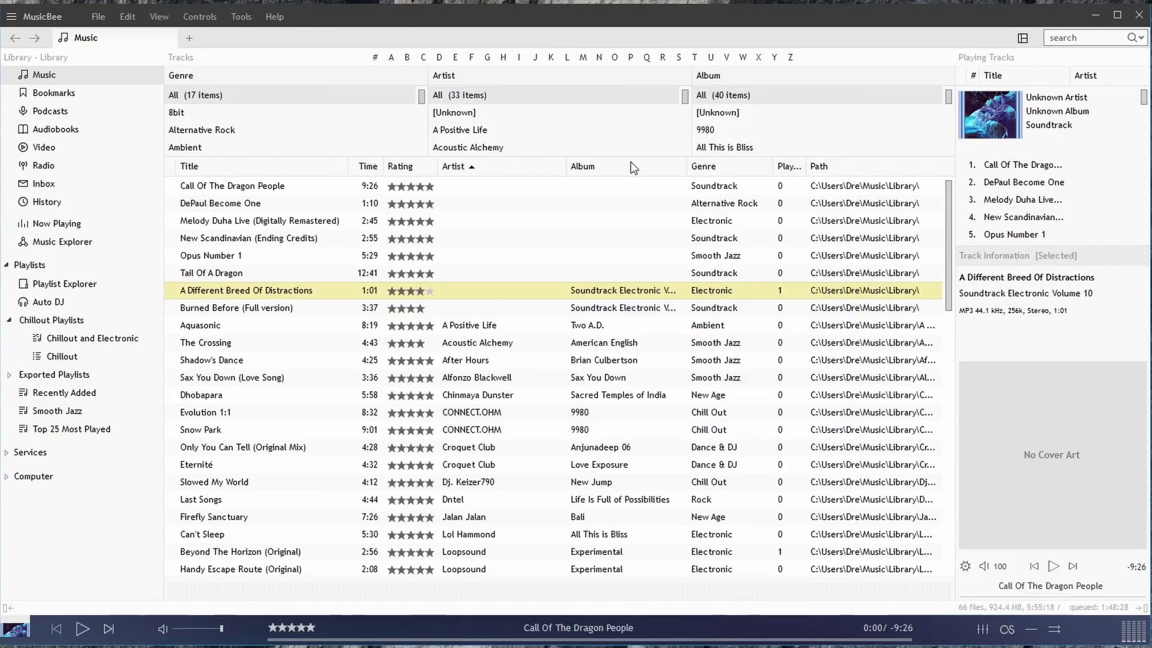
- Add the Artist Album field as a column in the track list and widen it
right_click(835, 172)
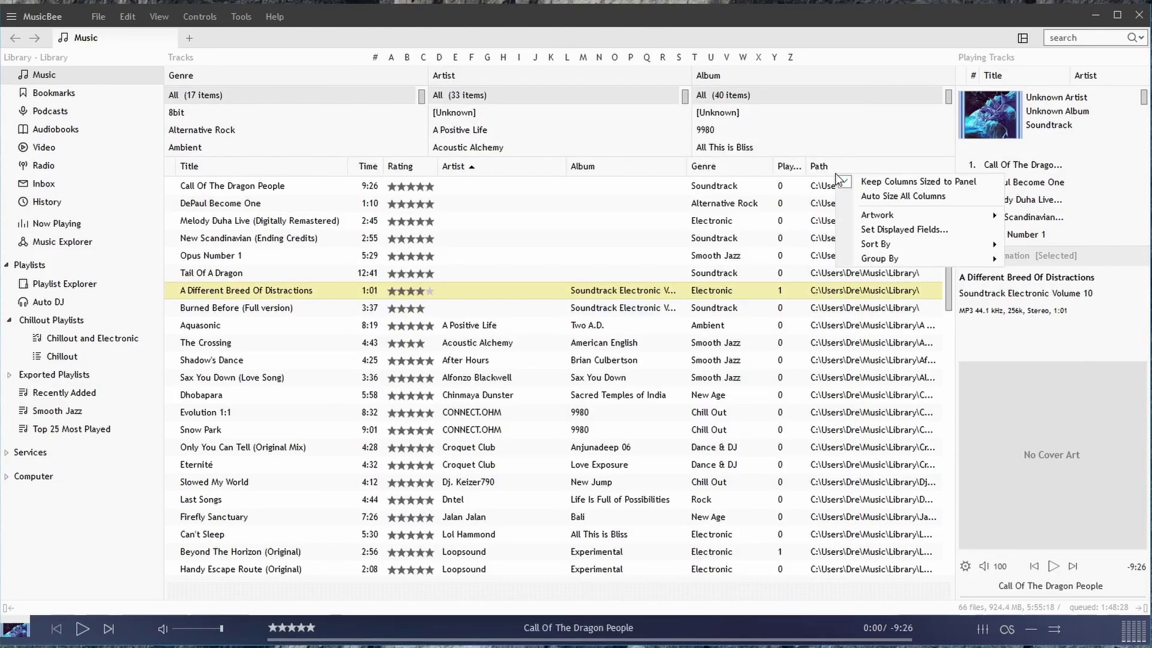
left_click(871, 230)
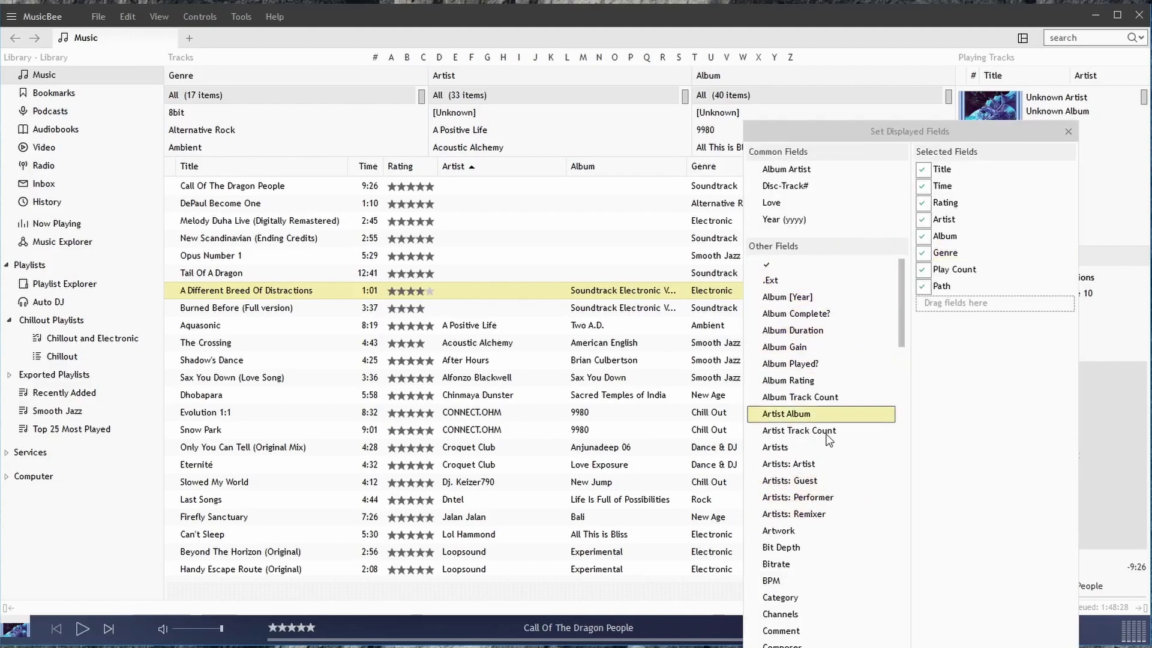
left_click(752, 414)
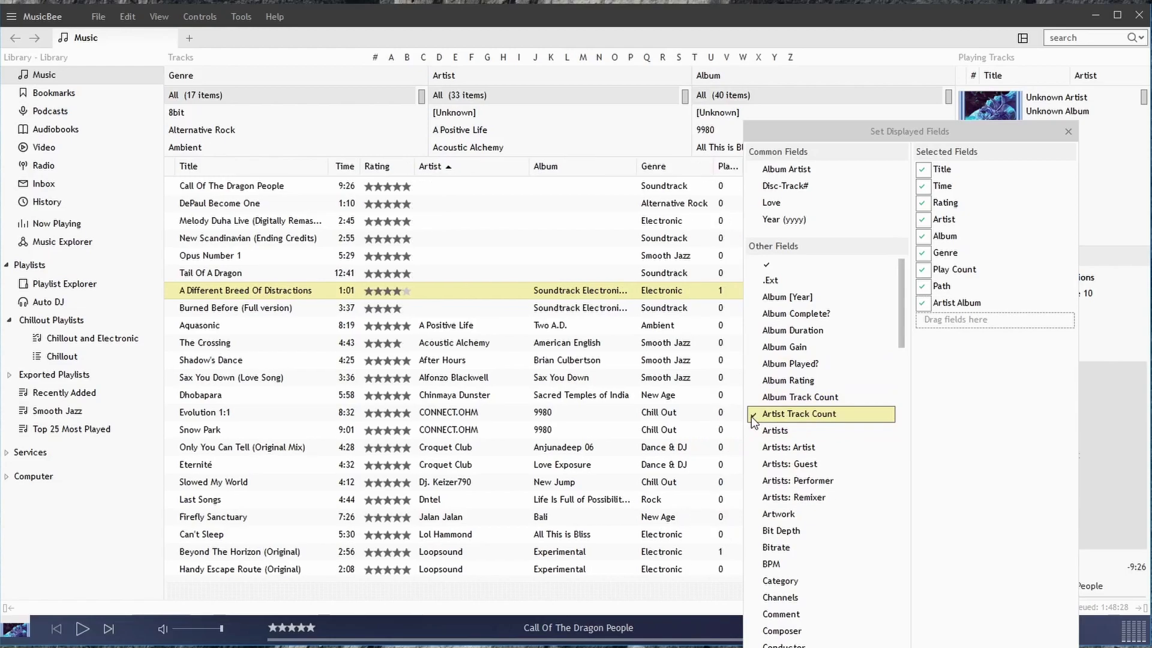
left_click(647, 280)
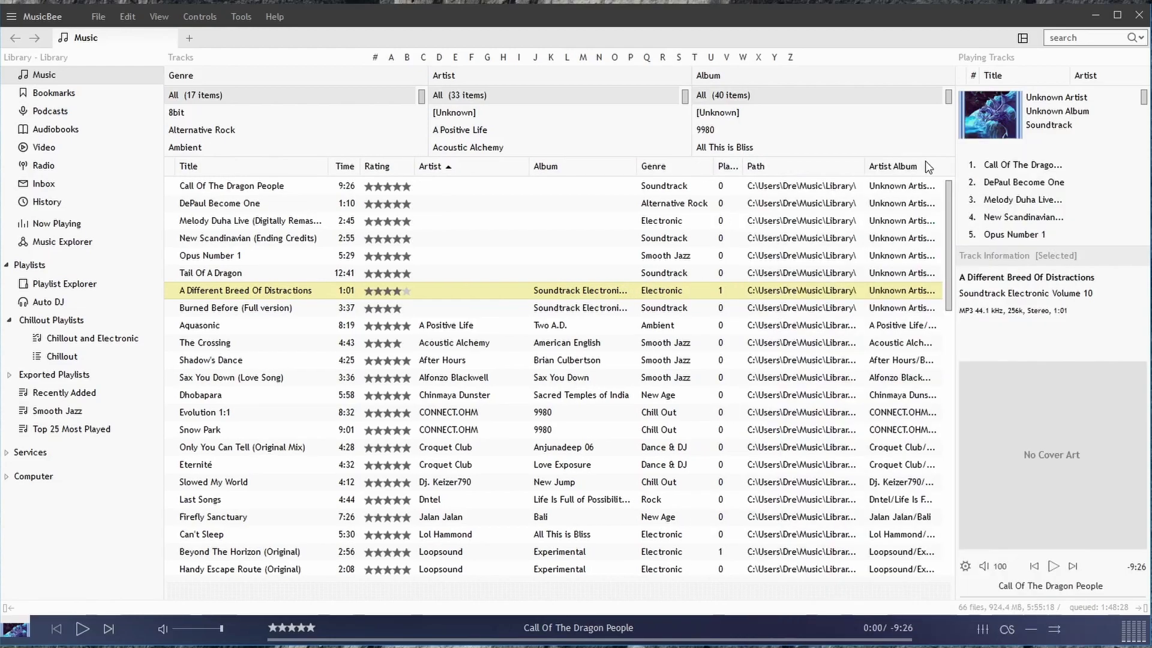
left_click_drag(864, 166, 807, 172)
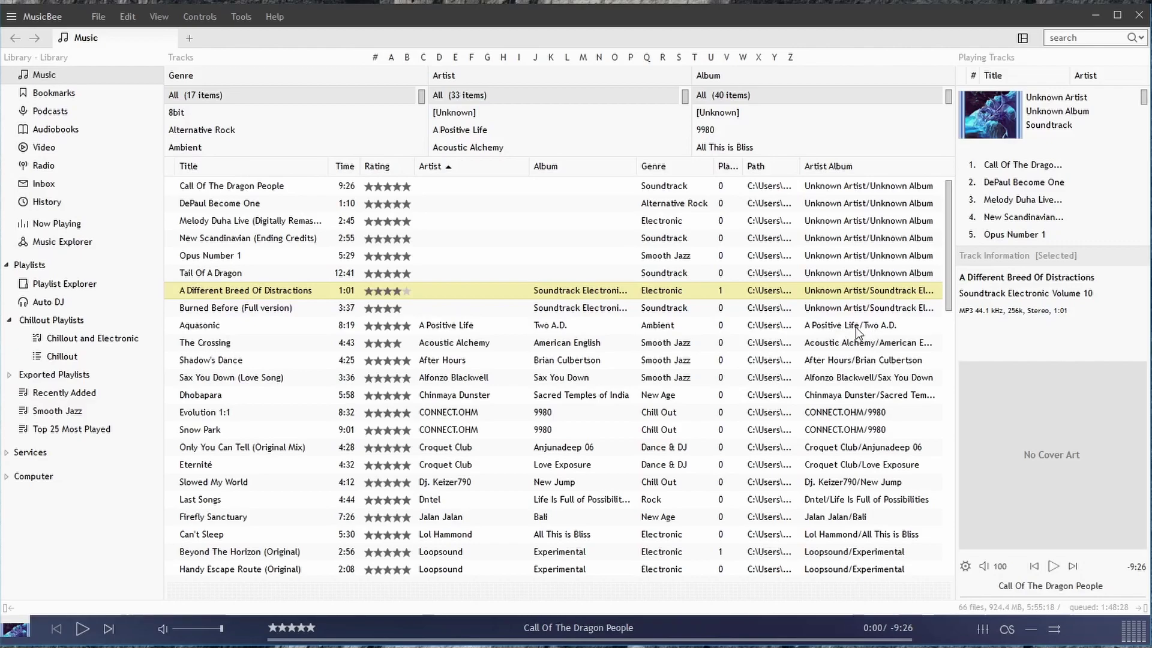
- Sort the track list by the Artist Album column and review its combined artist and album entries
left_click(823, 328)
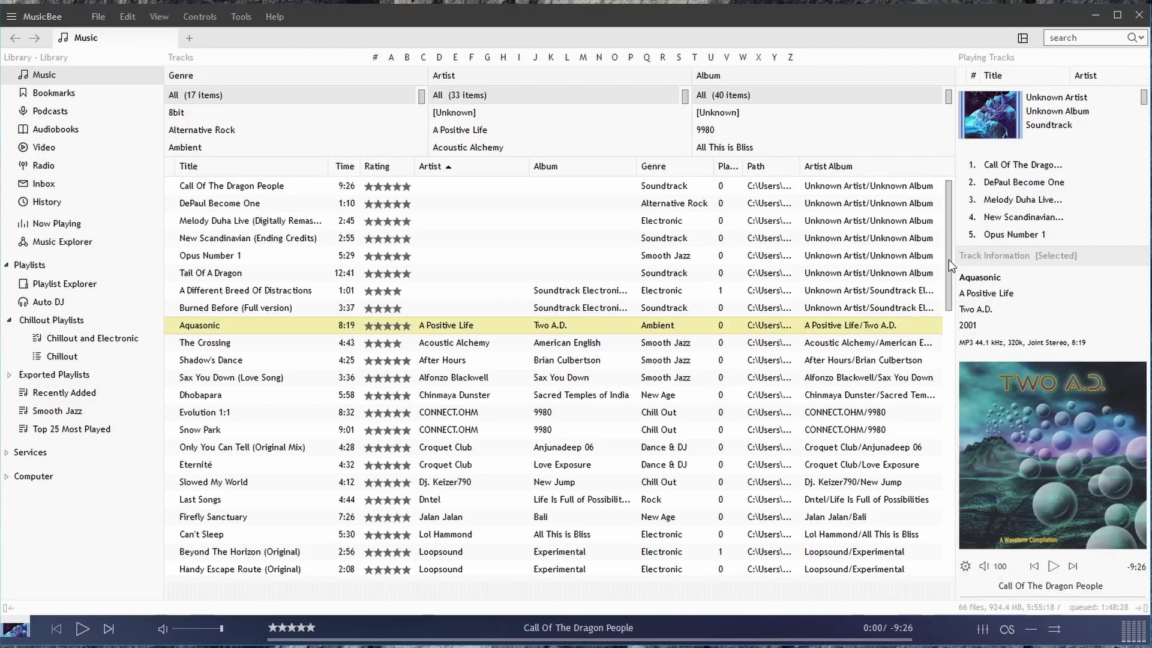
left_click_drag(949, 260, 950, 383)
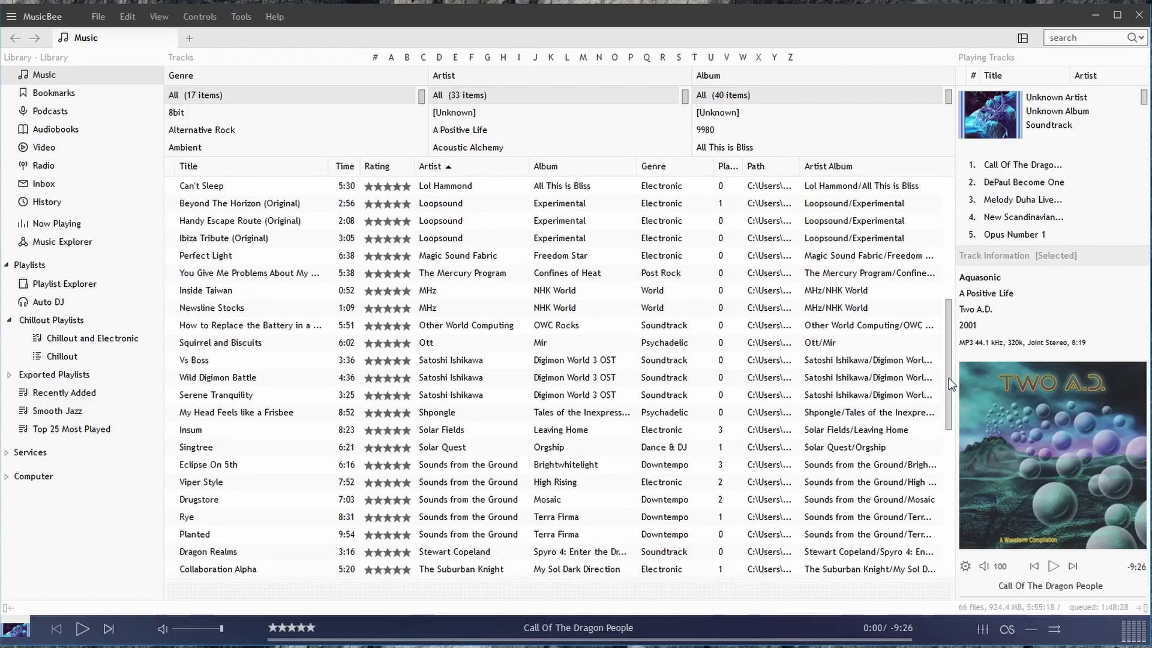
left_click(855, 171)
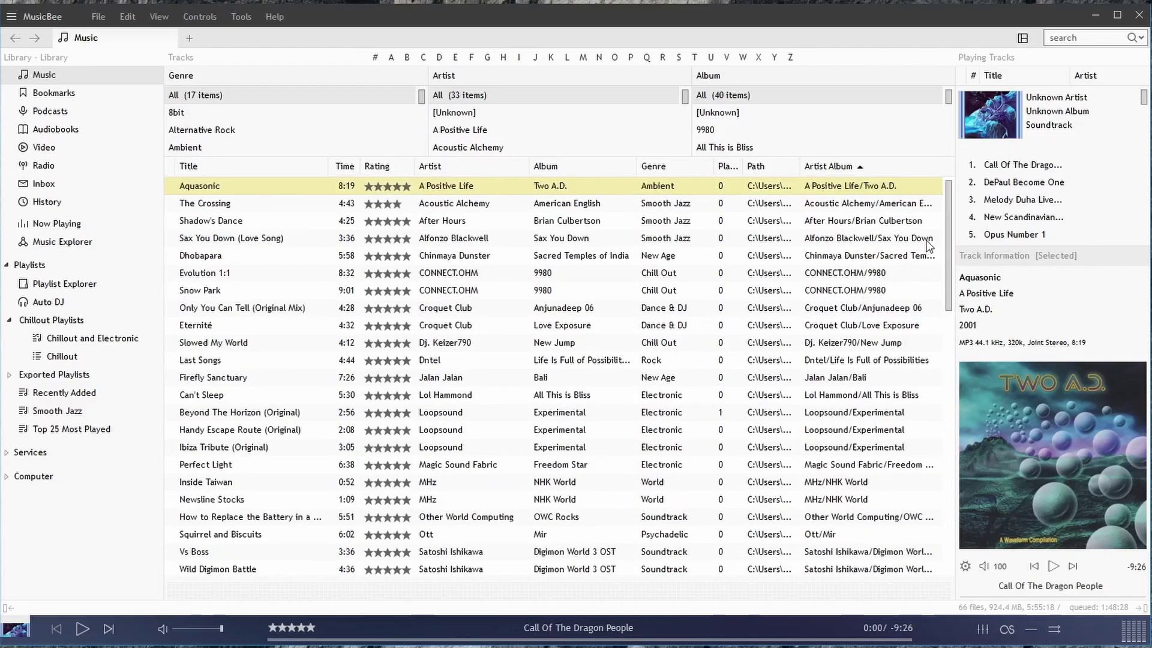
left_click_drag(949, 230, 947, 272)
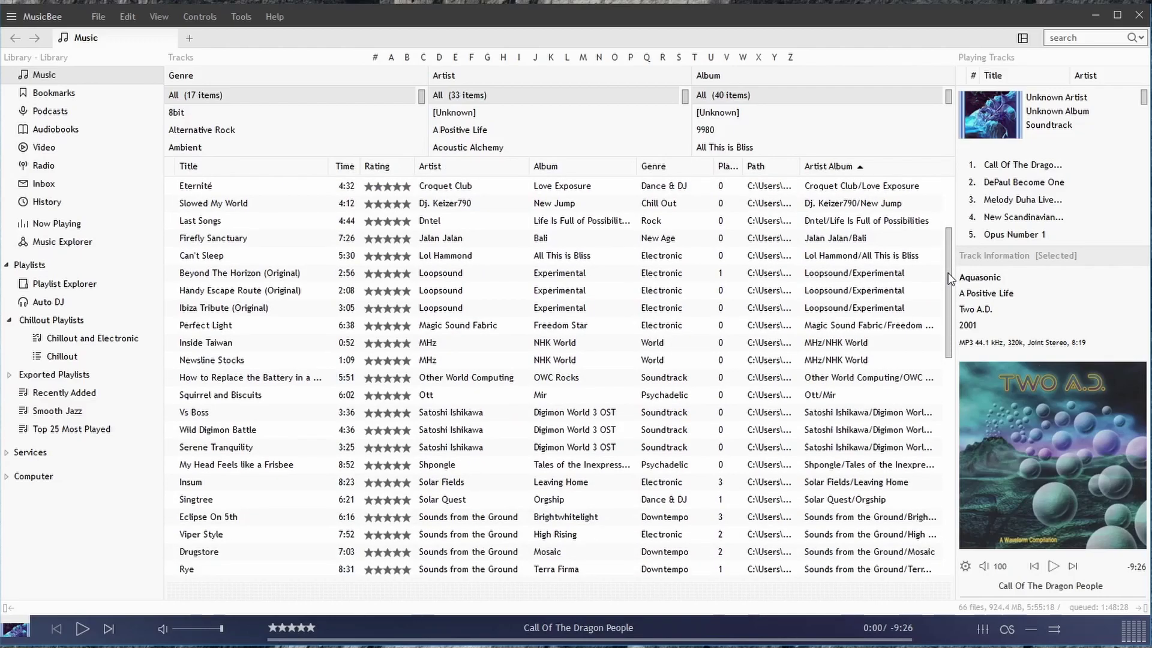
left_click(808, 274)
left_click(838, 308)
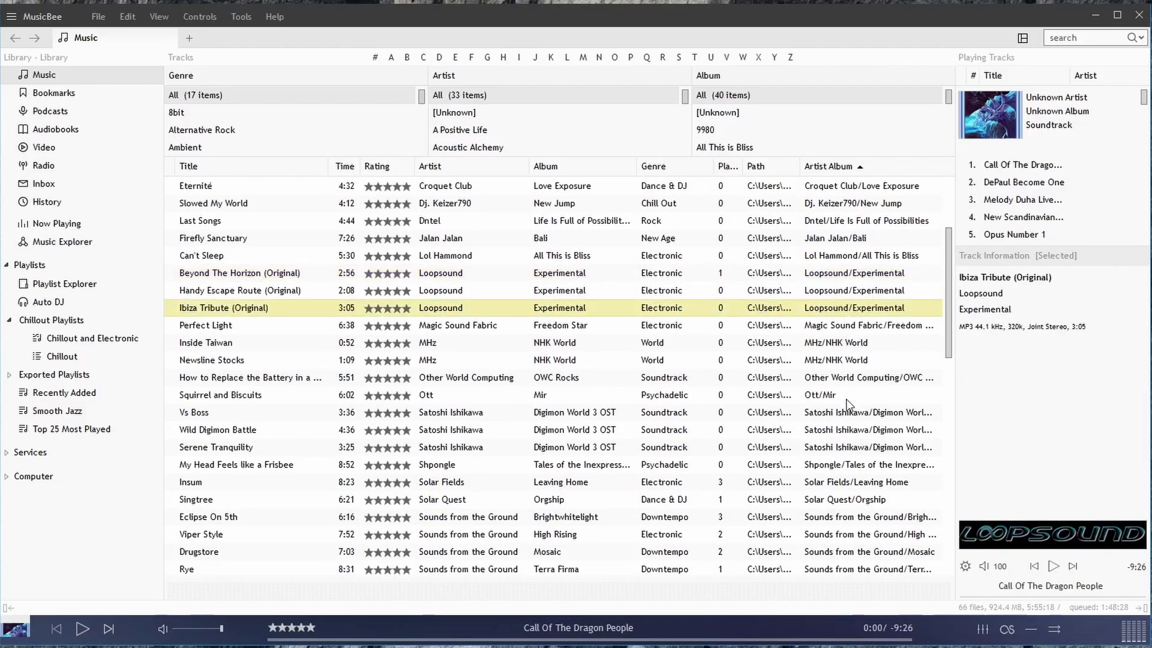
scroll(877, 503, "down", 8)
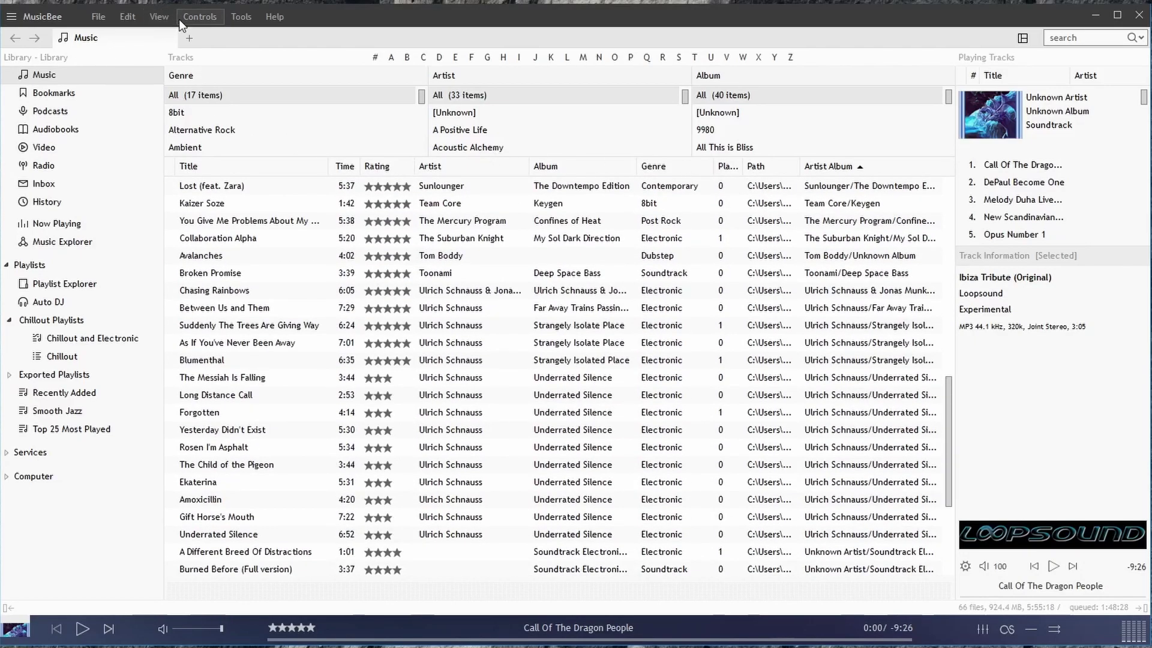
- Reopen the Tags (1) preferences and open the Fields Layout Editor from the custom tag definitions
left_click(127, 16)
left_click(144, 151)
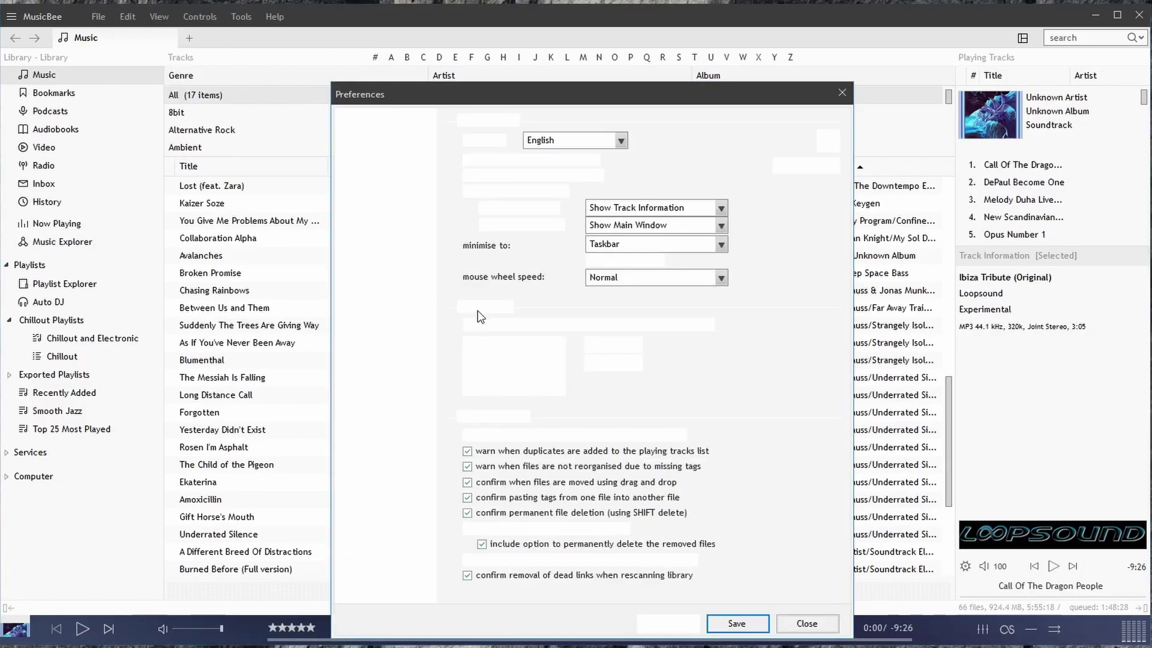
left_click(387, 255)
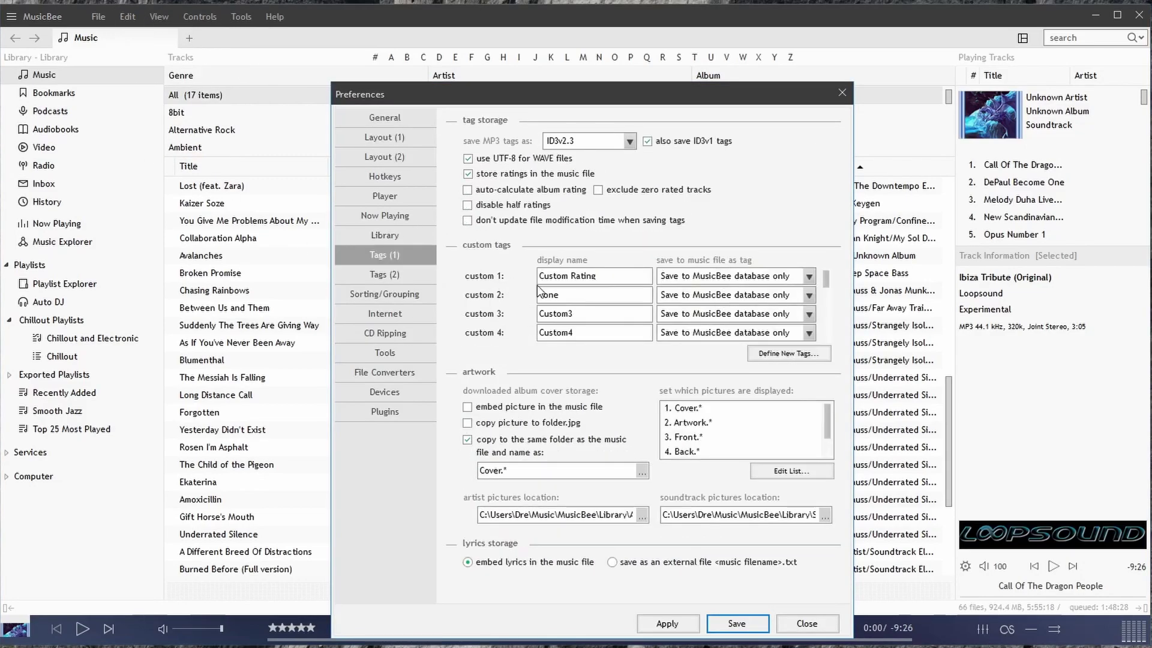
left_click(592, 294)
type("Tone")
left_click(780, 353)
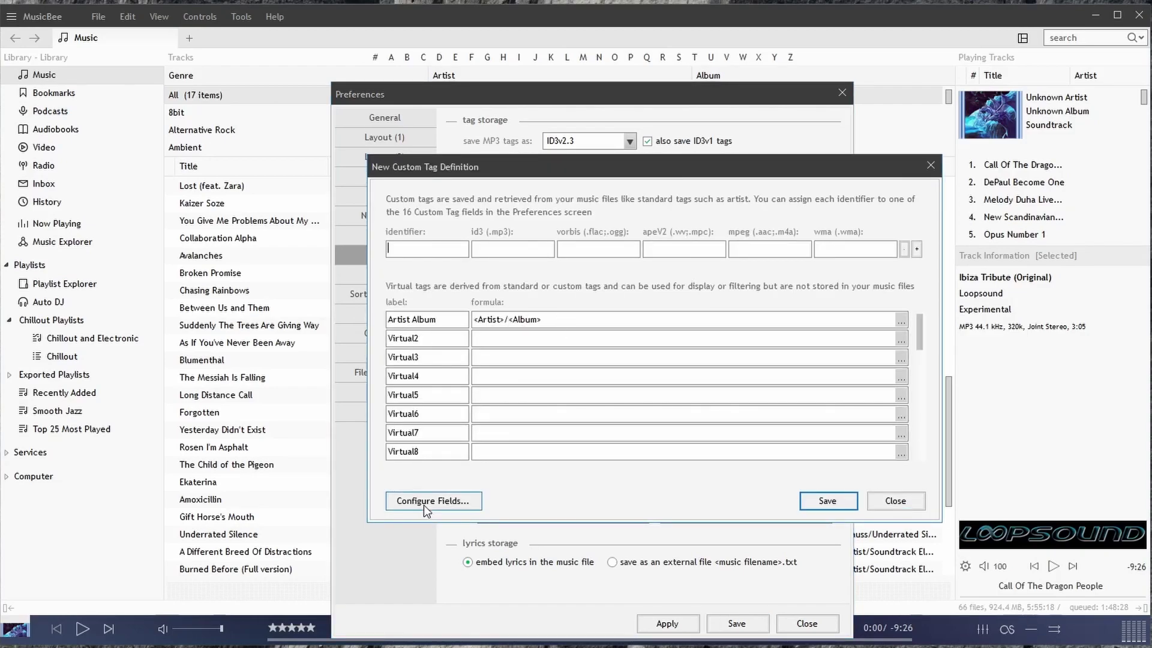
left_click(433, 502)
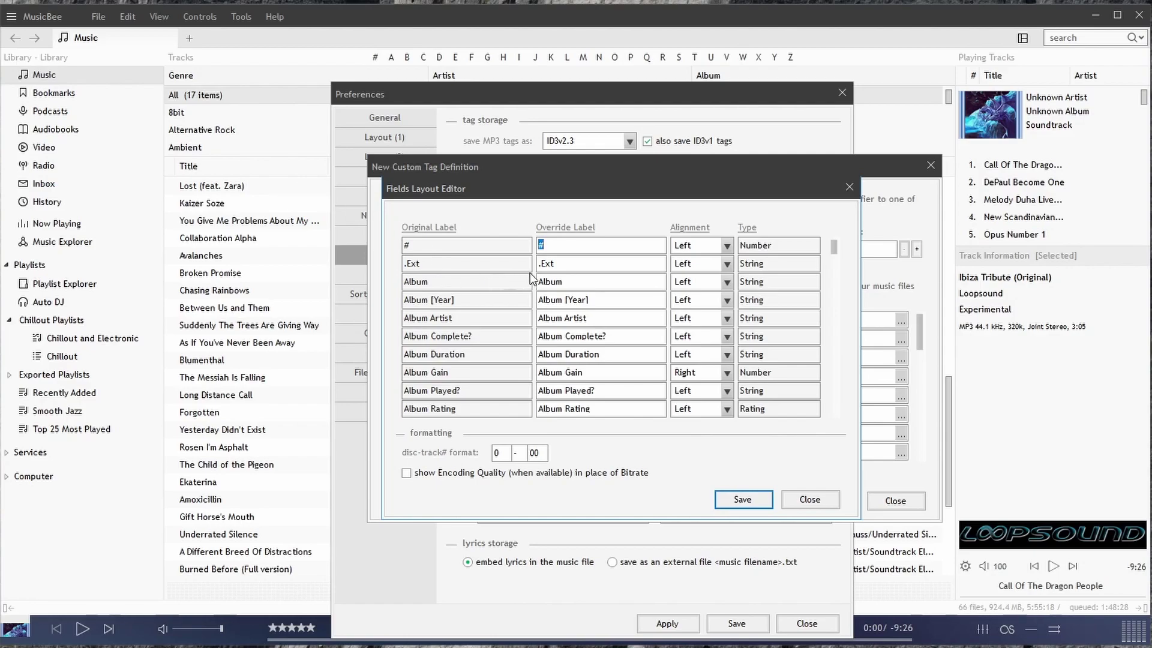
- Override the label of the Title field with Name, save the field layout and tag definitions, and apply the preferences
left_click_drag(560, 282, 541, 284)
left_click_drag(831, 249, 833, 367)
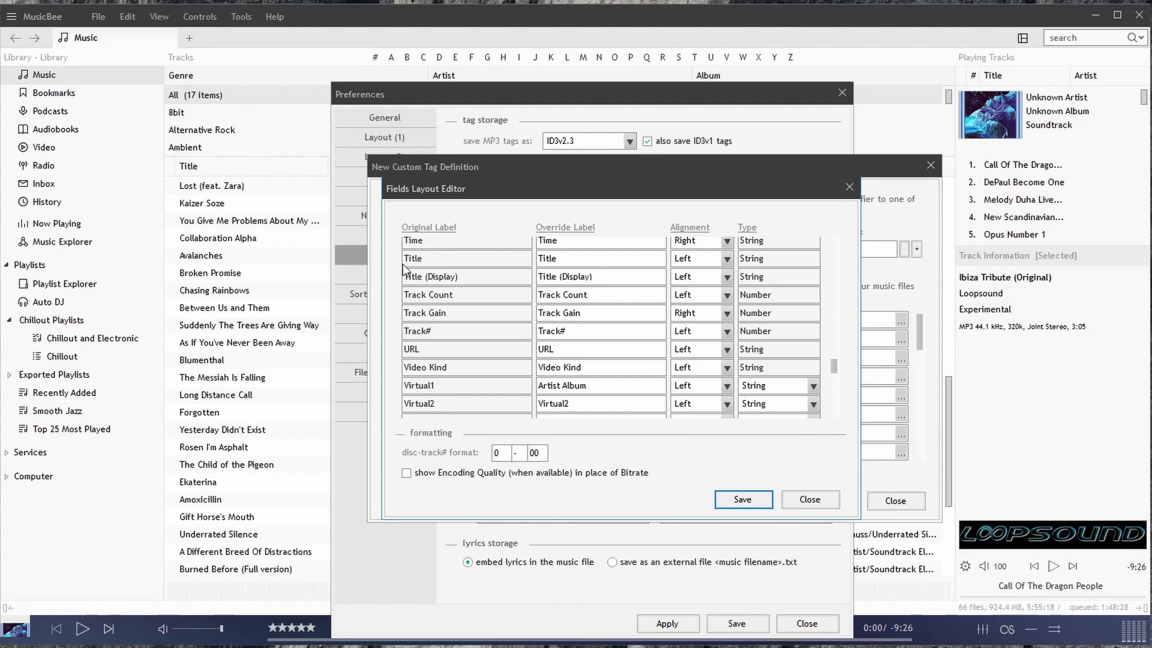
left_click_drag(562, 258, 451, 259)
type("Name")
left_click(738, 503)
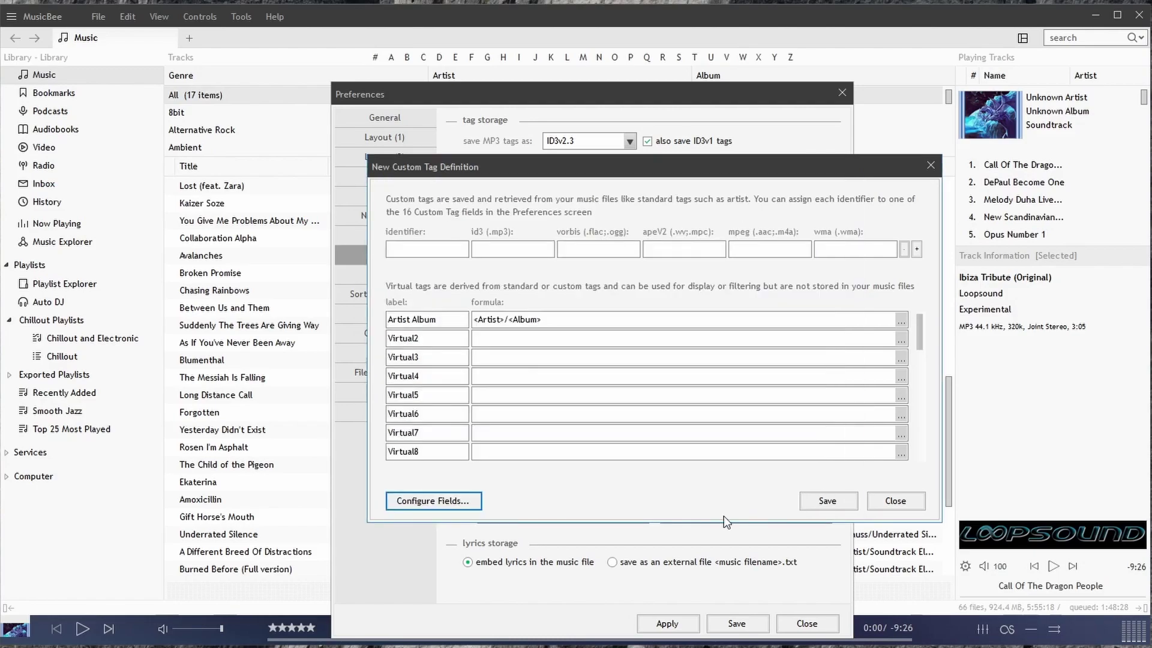
left_click(827, 501)
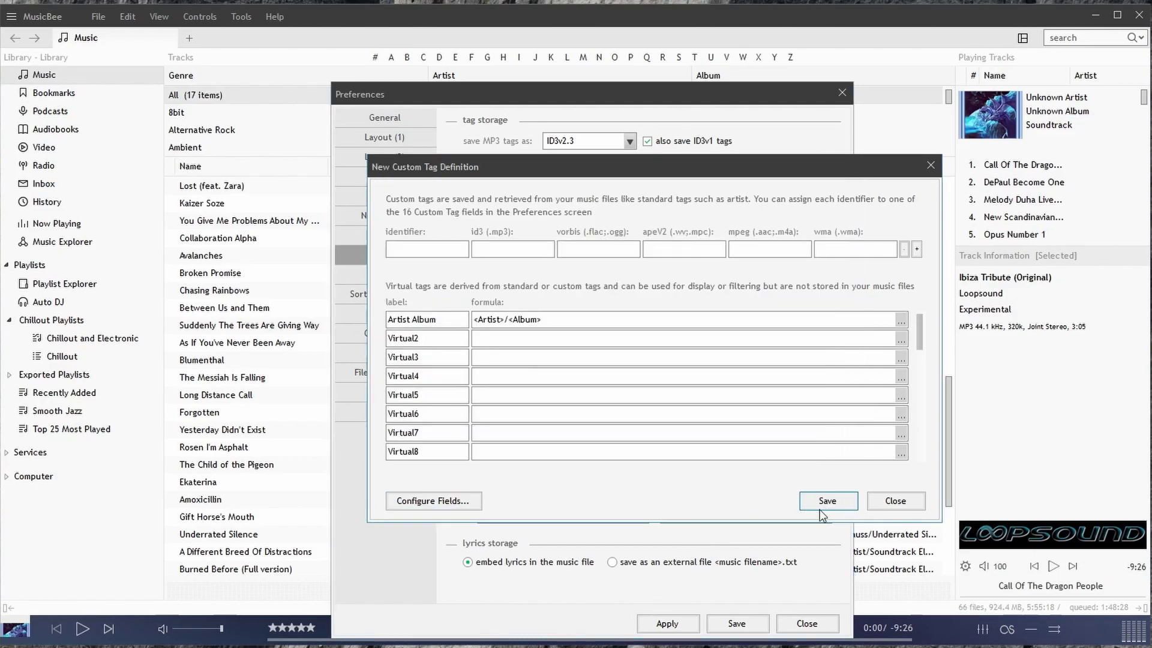
left_click(653, 625)
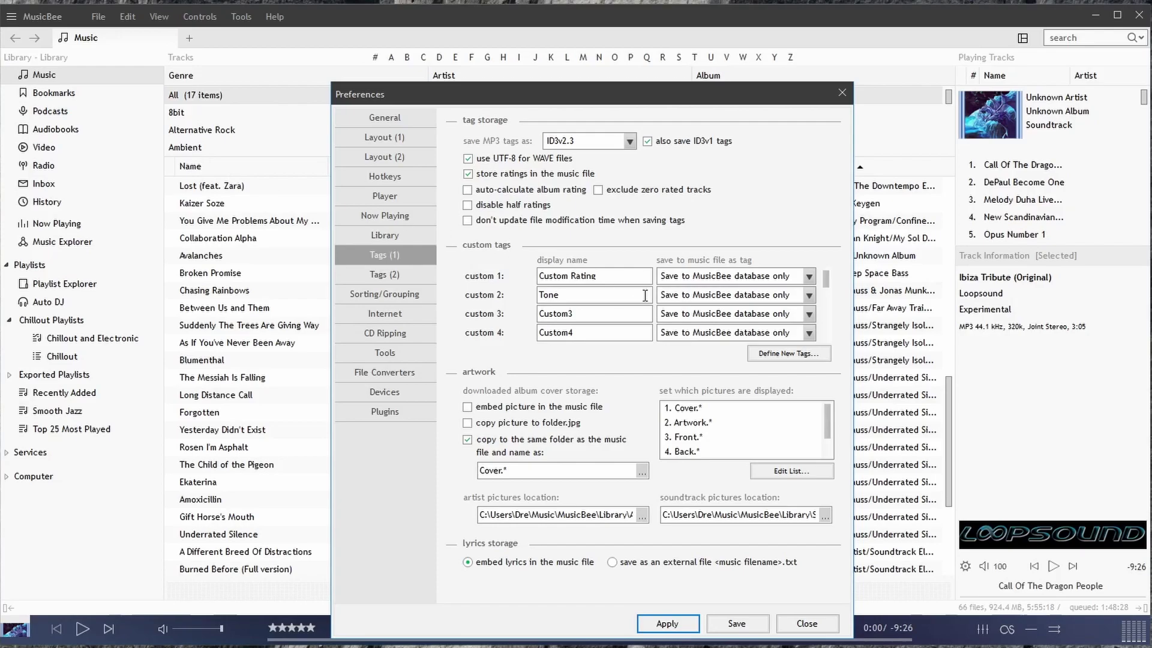
- Move the Preferences window out of the way to check the Name column heading in the track list, and move it back
left_click_drag(414, 95, 416, 325)
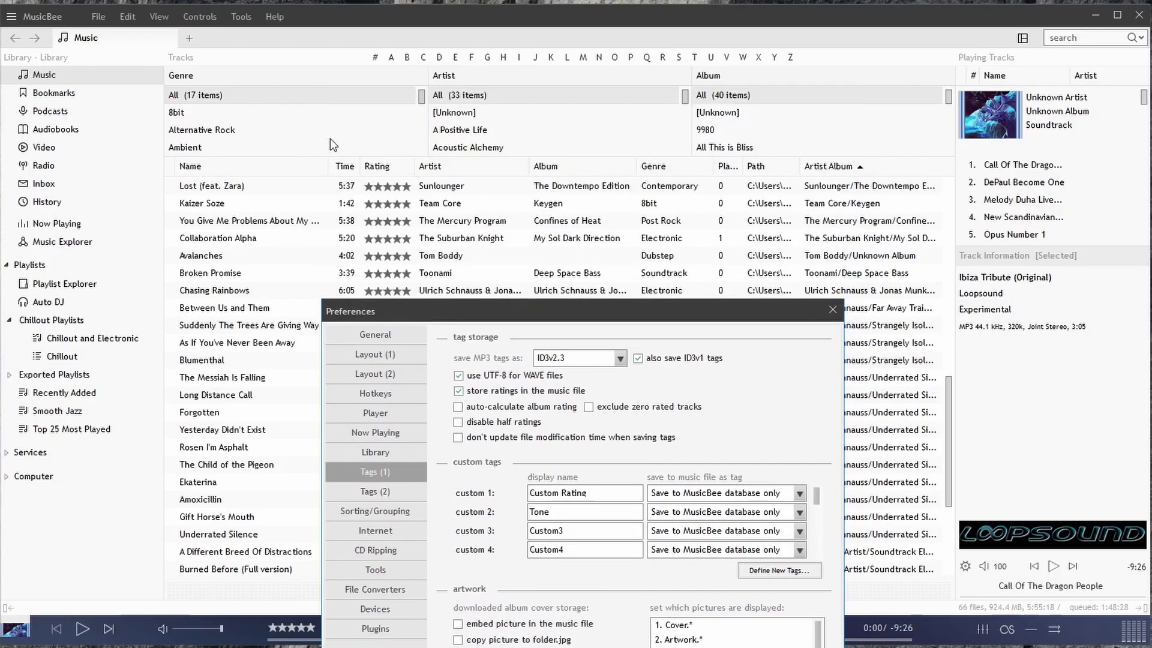
left_click_drag(505, 305, 520, 107)
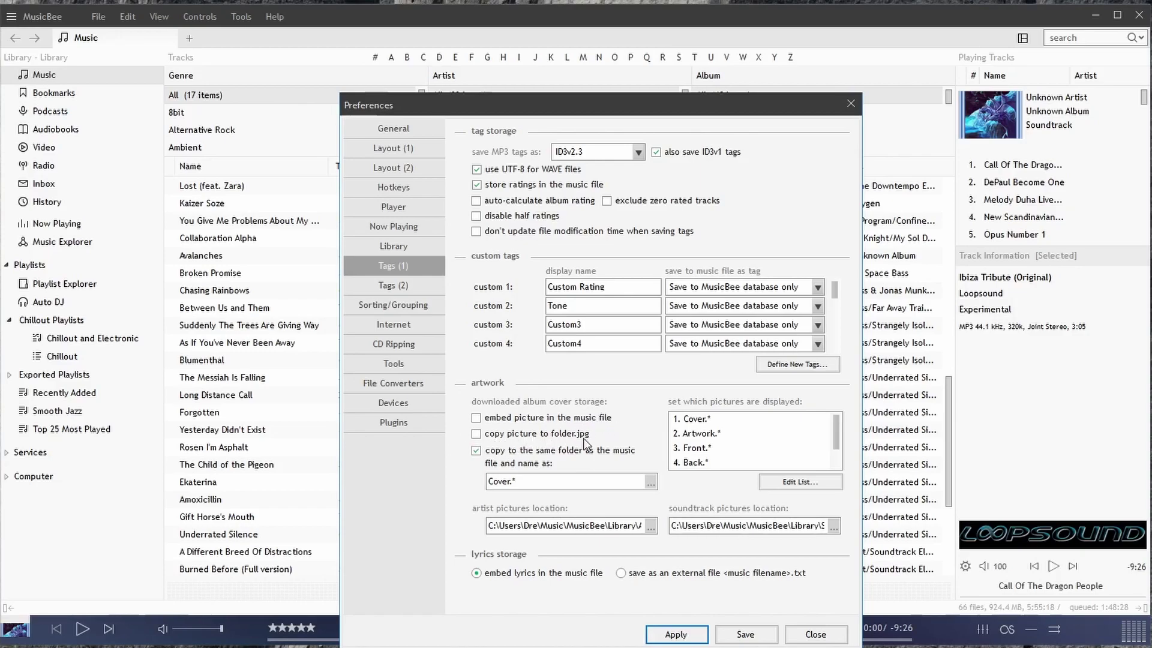
- Examine the option that copies downloaded covers to the music folder, and open the template editor for the cover file name
left_click(476, 449)
left_click(537, 481)
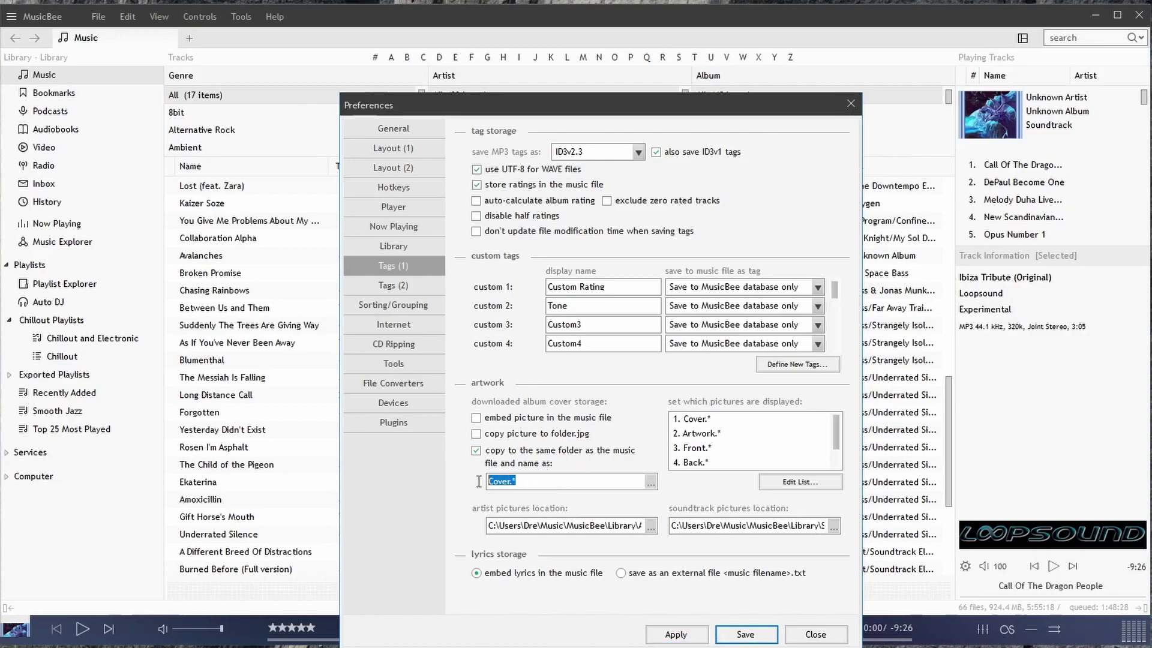
left_click(650, 482)
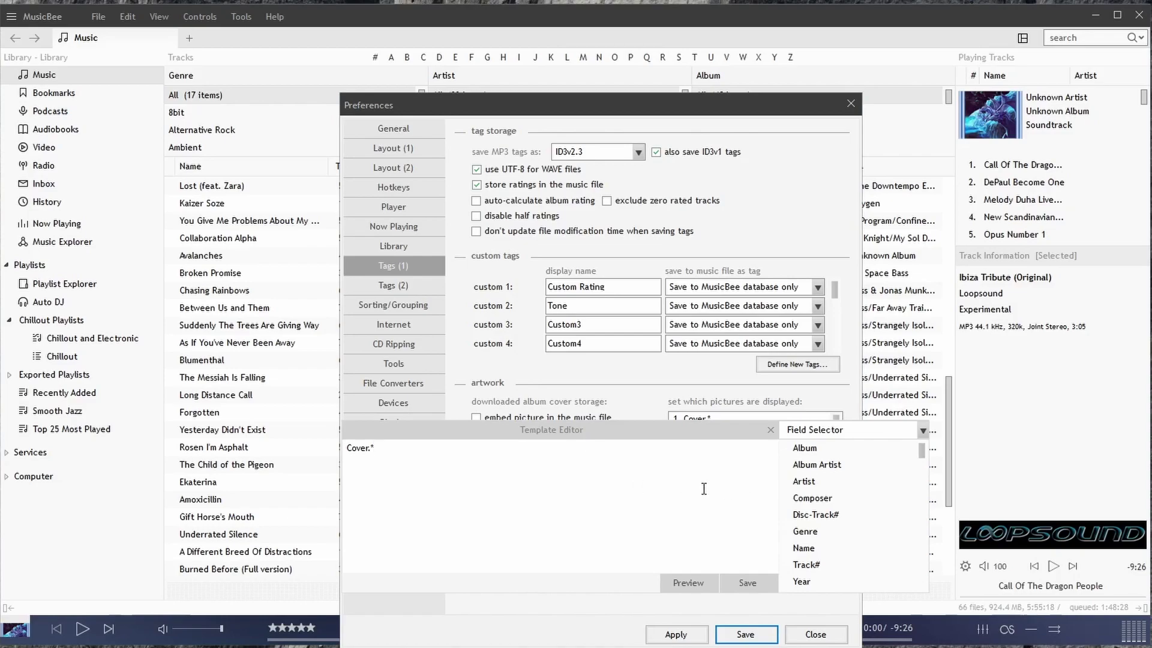
- Look through the available template fields, close the cover name template, and examine the list of pictures set for display
left_click_drag(924, 456, 924, 504)
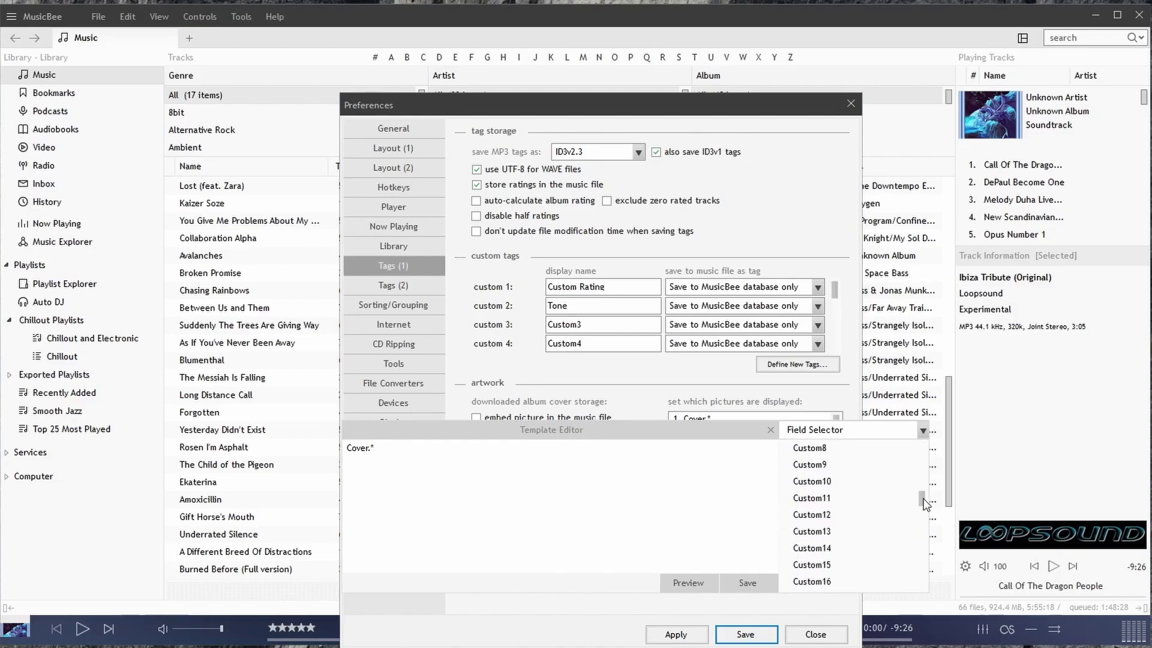
key("Escape")
scroll(833, 438, "down", 2)
left_click_drag(833, 430, 831, 420)
left_click(707, 417)
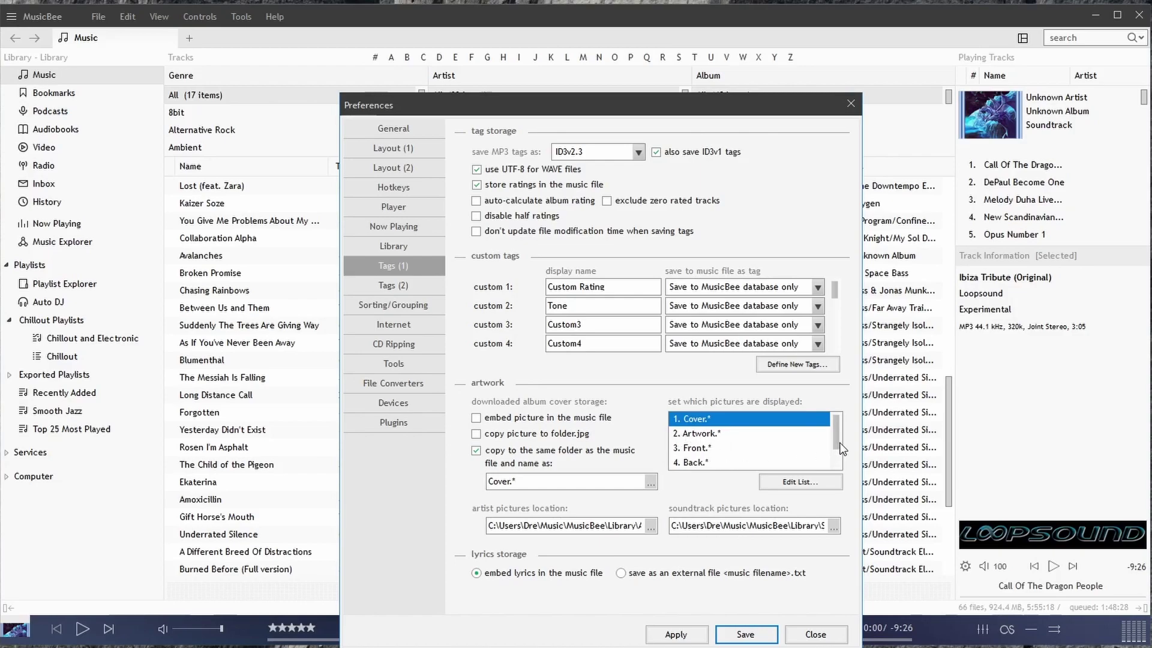
scroll(705, 427, "down", 1)
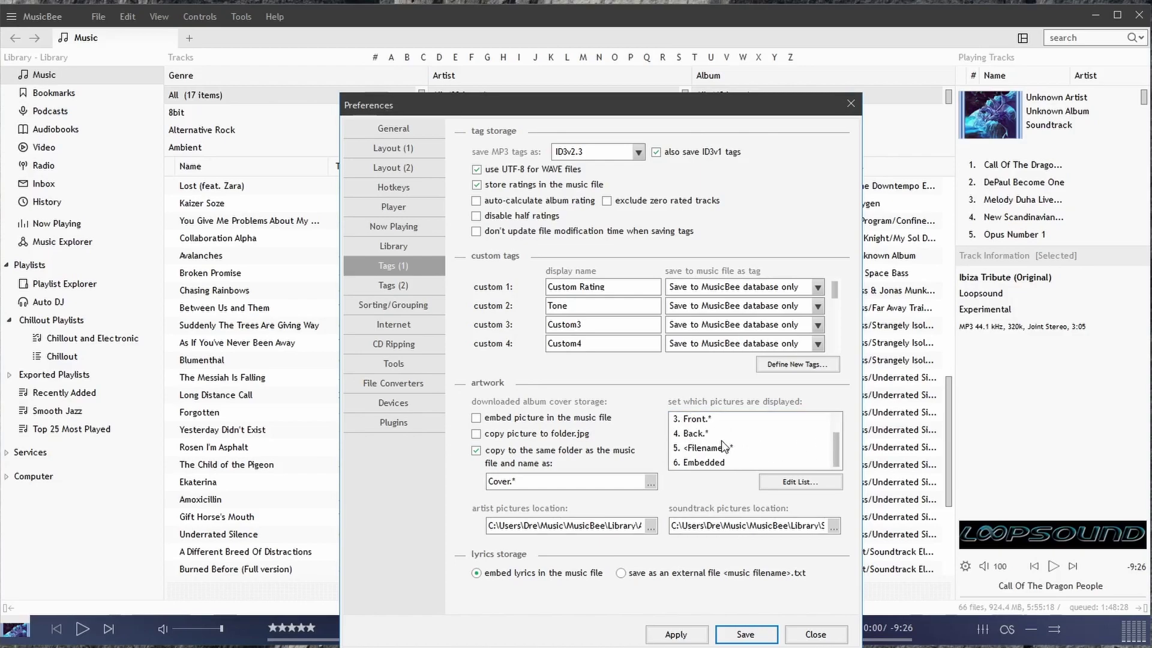
- Examine the artwork picture types offered in the tag editor for the Chasing Rainbows track, and close the editor
right_click(196, 290)
left_click(243, 355)
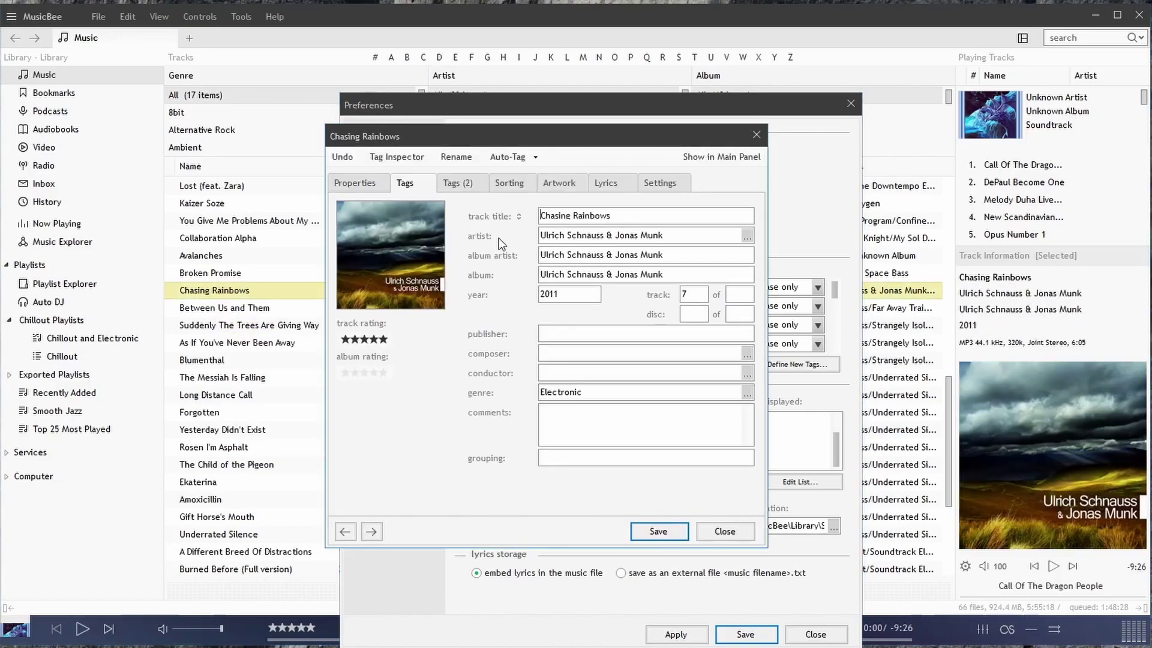
left_click(530, 185)
left_click(559, 183)
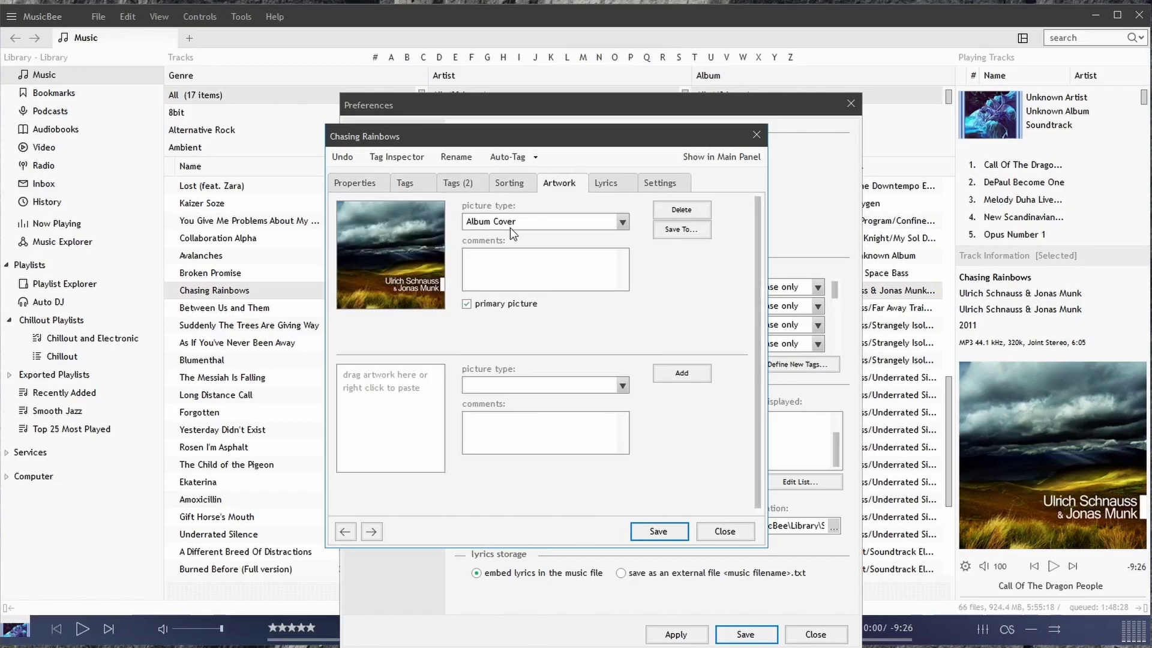
left_click(513, 222)
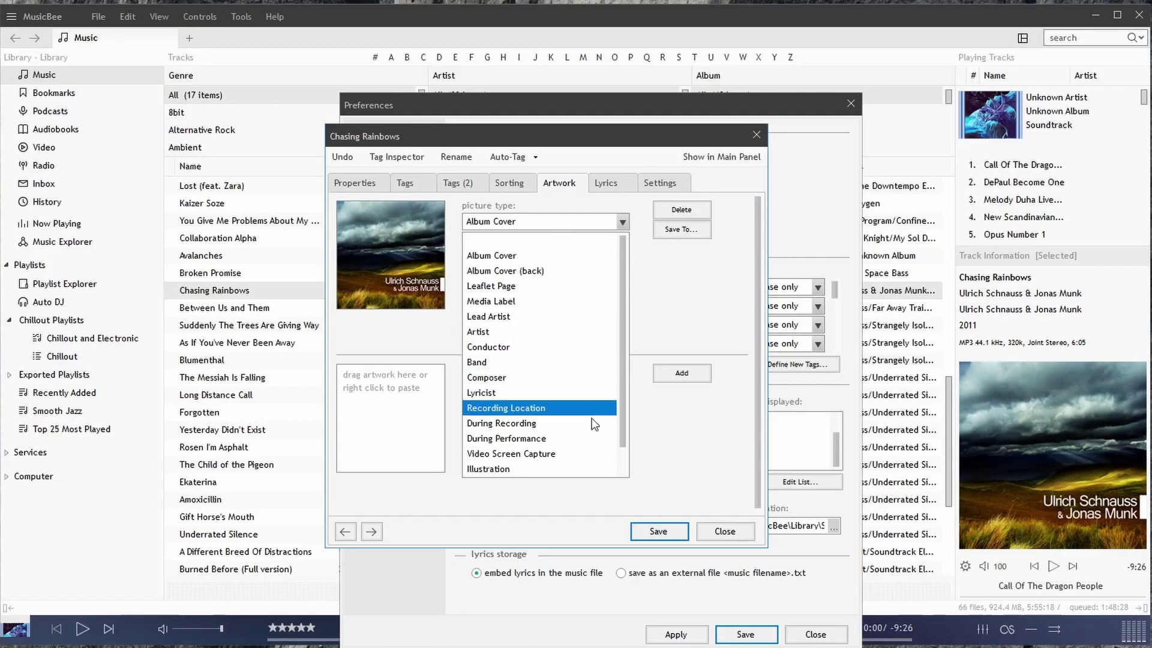
left_click(723, 532)
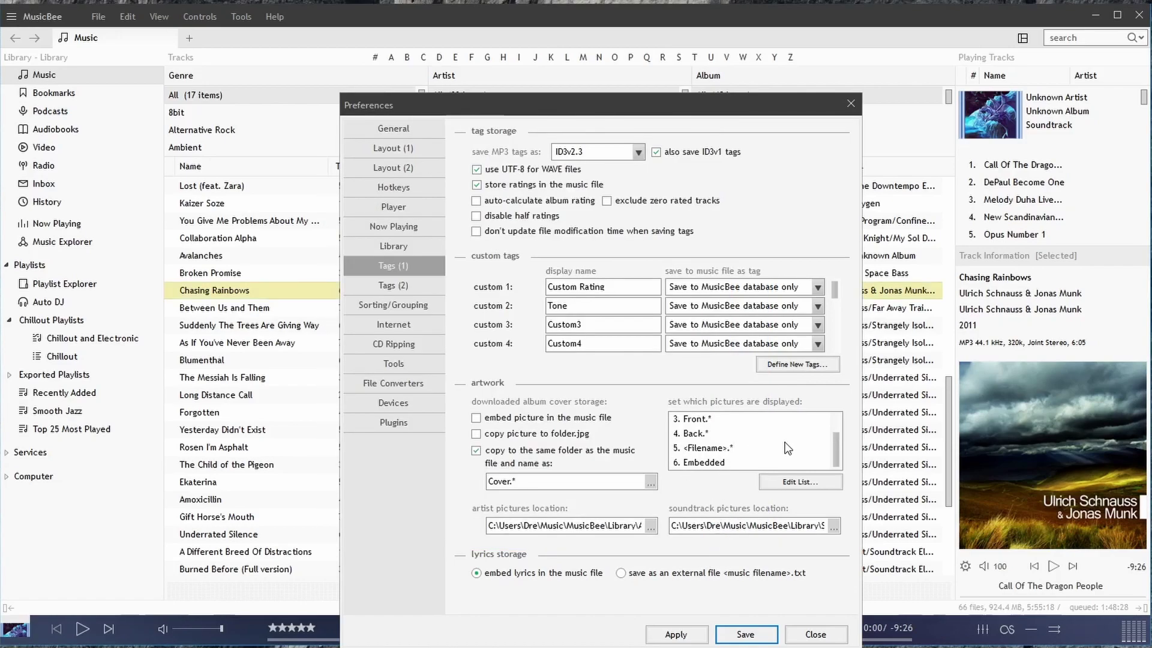
- Open the album artwork retrieval filter, examine its file patterns, scanned folders and sub-folder option, and save it
left_click_drag(831, 447, 831, 431)
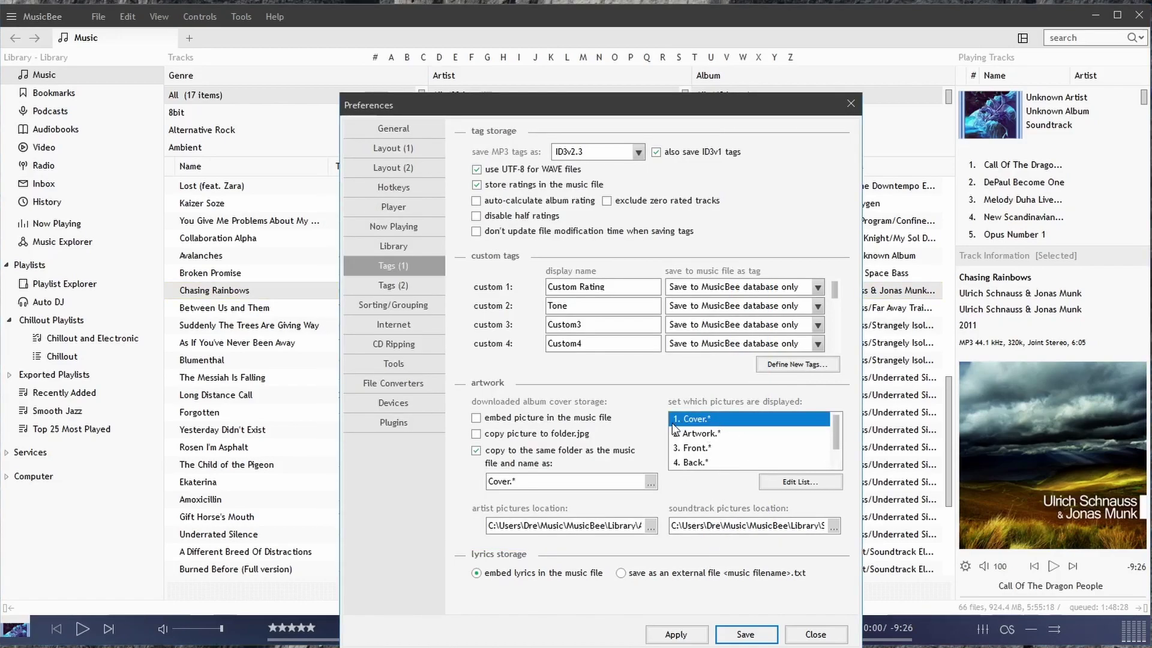
left_click(781, 489)
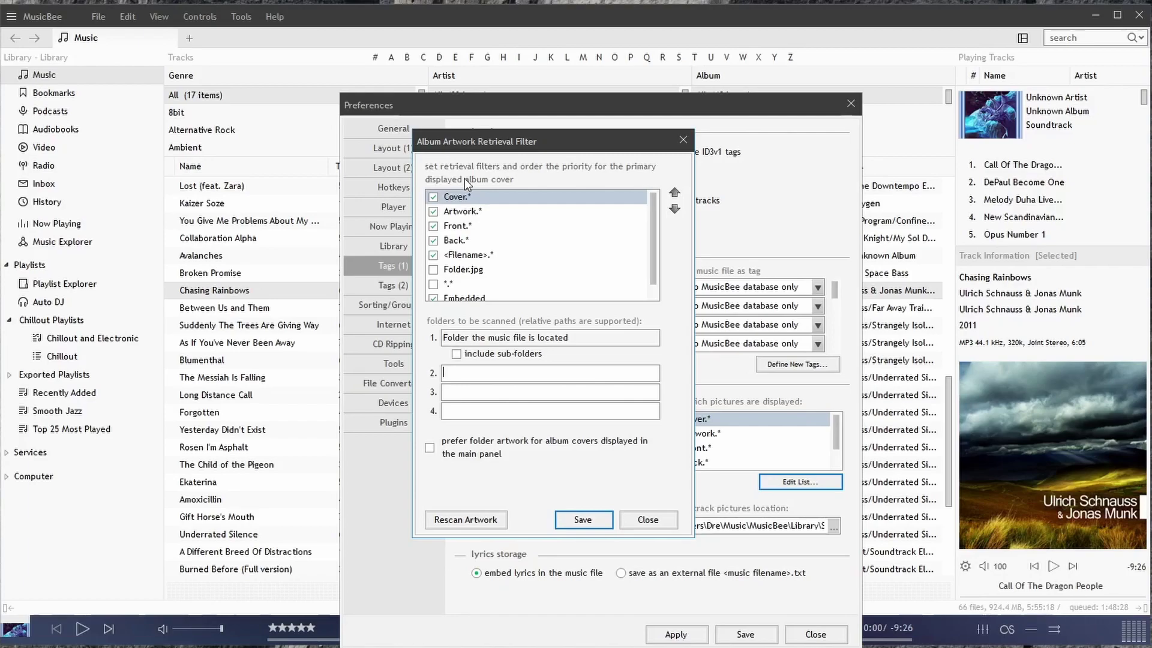
mouse_move(654, 223)
left_mouse_down()
mouse_move(652, 253)
mouse_move(652, 210)
left_mouse_up()
left_click(513, 391)
double_click(502, 354)
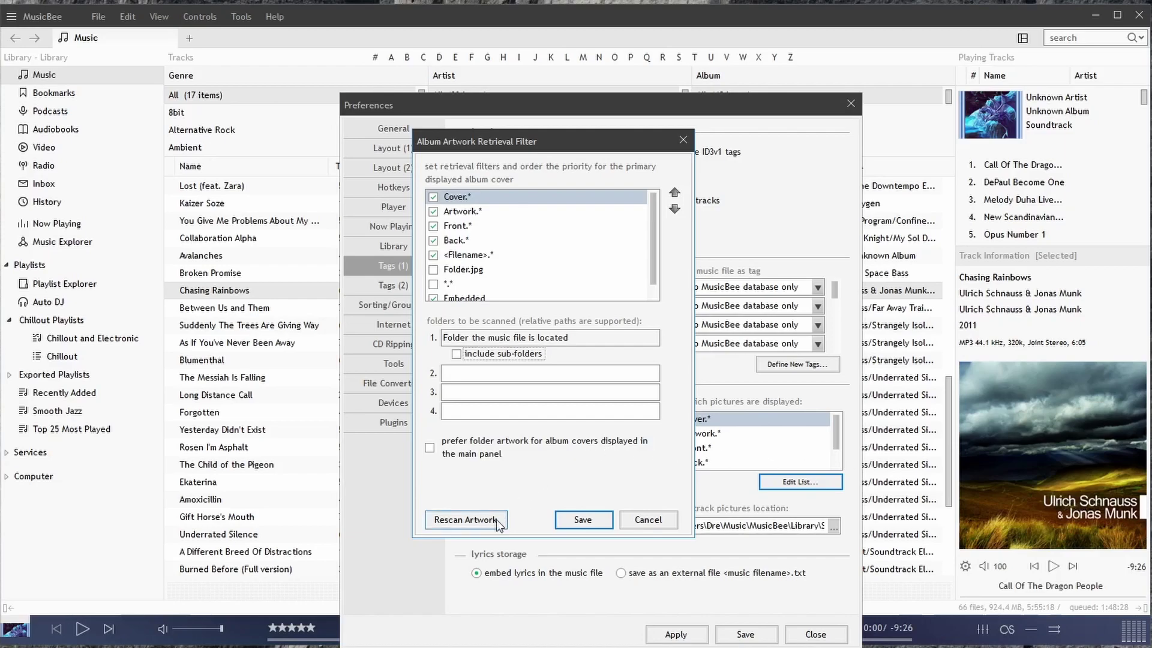
left_click(582, 520)
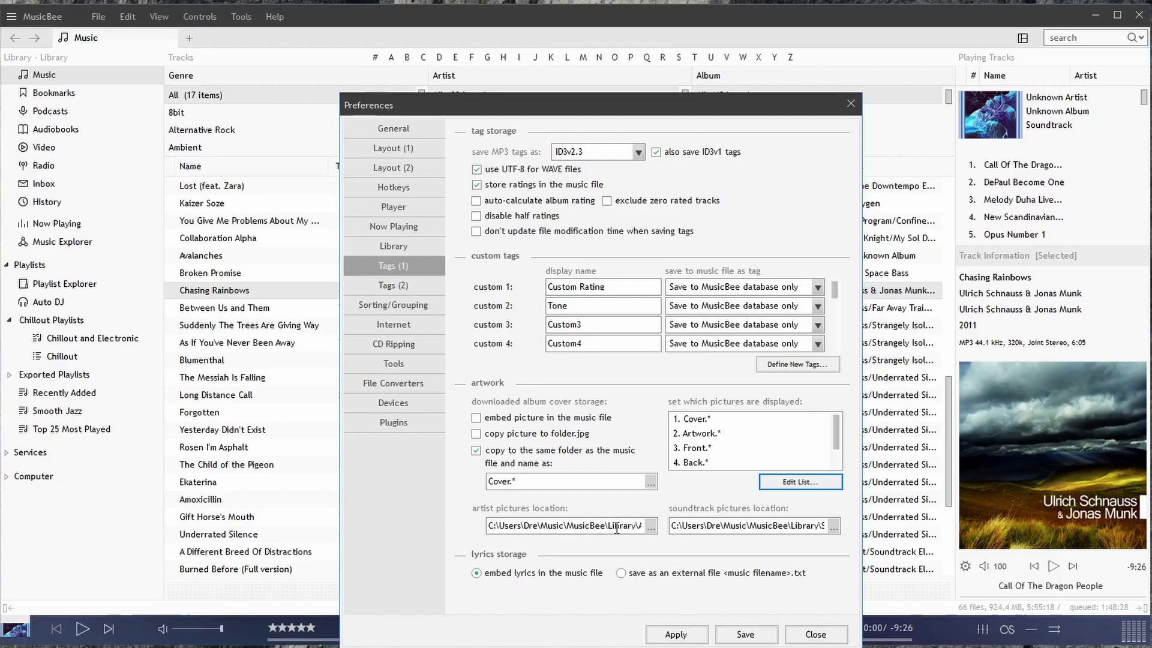
- Browse to the folder used for artist pictures, and cancel without choosing another location
left_click(650, 527)
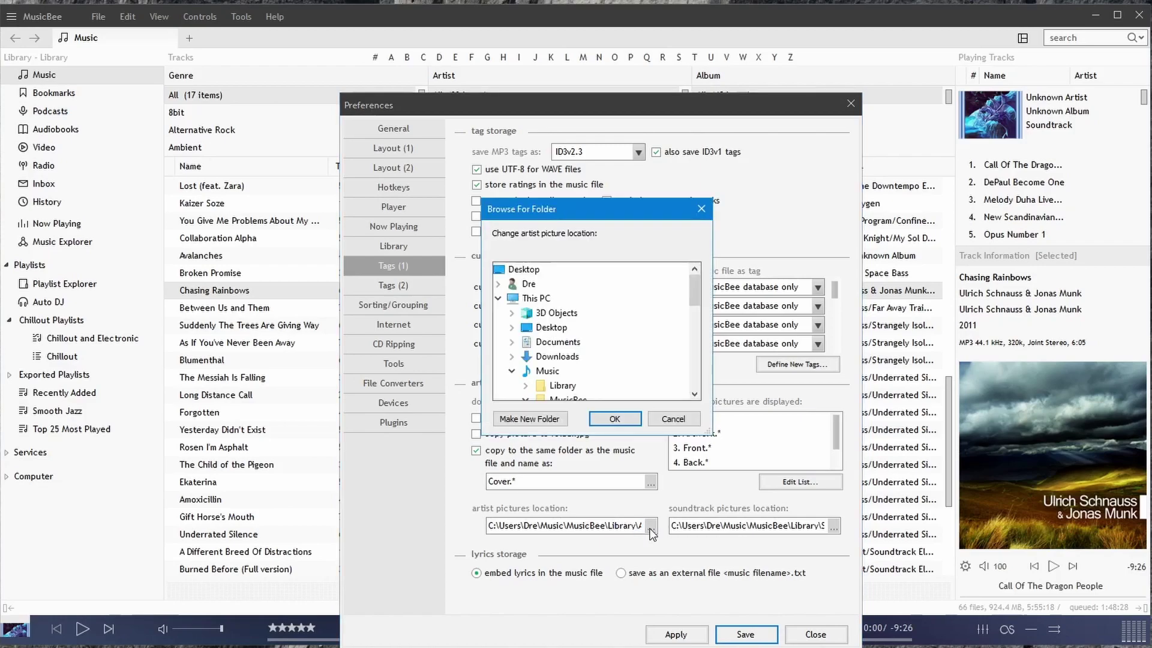
left_click_drag(693, 294, 696, 346)
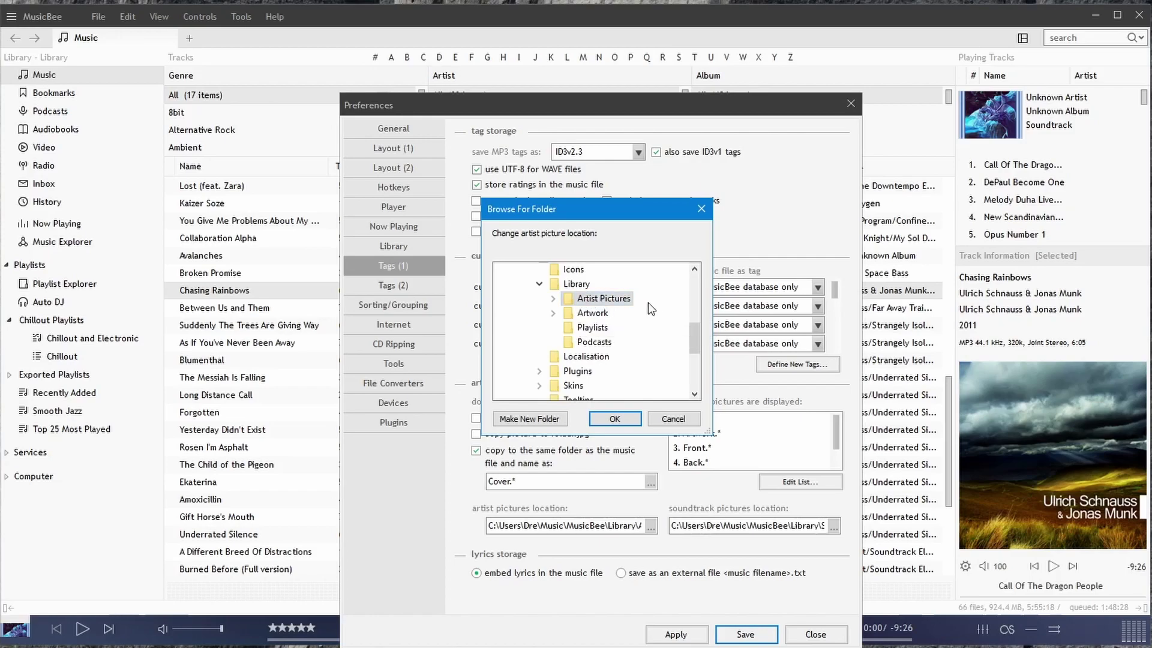
left_click(684, 421)
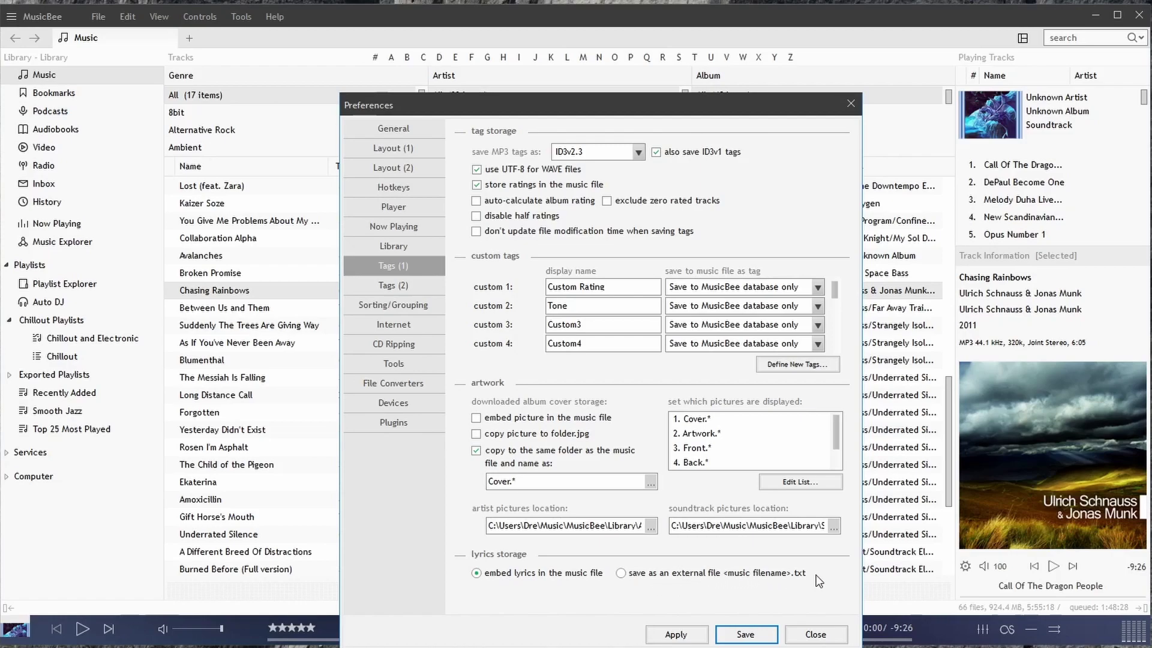
- Open the Tags (2) preferences, view the field configuration in the Fields Layout Editor, and close the editor
left_click(404, 285)
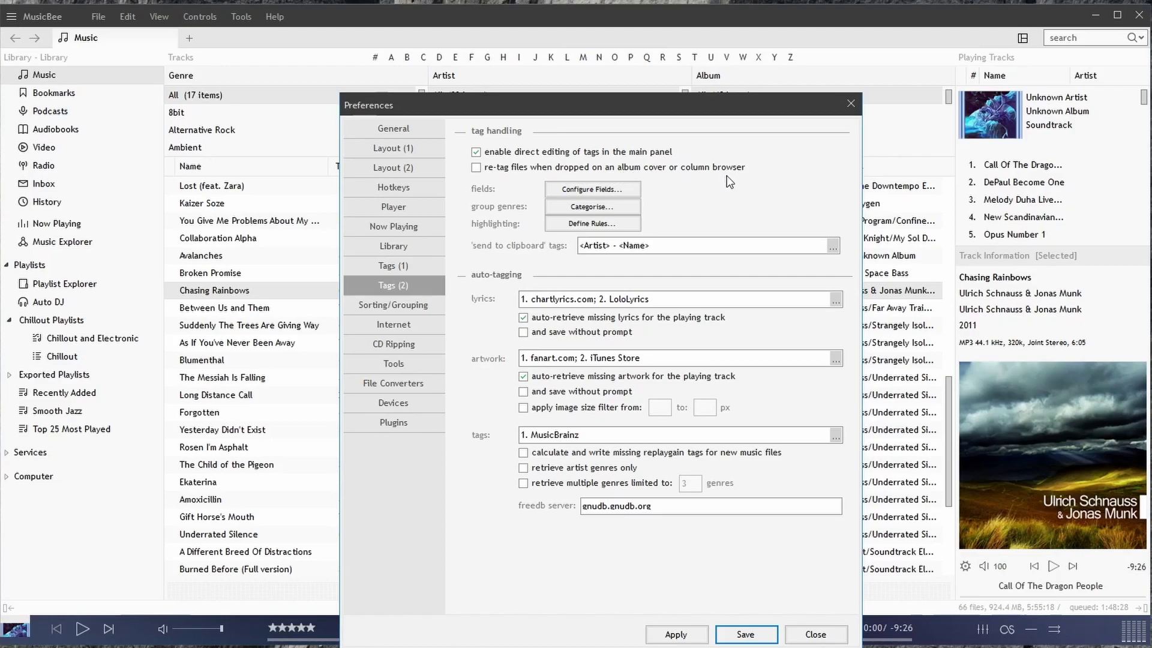
left_click(591, 190)
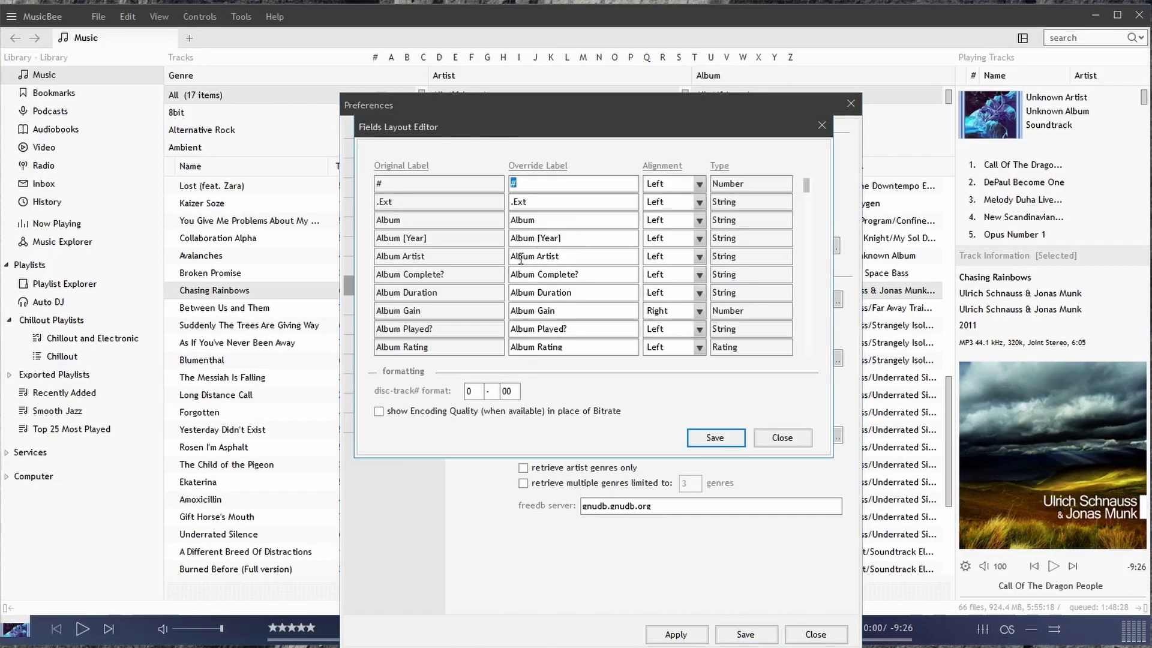
left_click(821, 126)
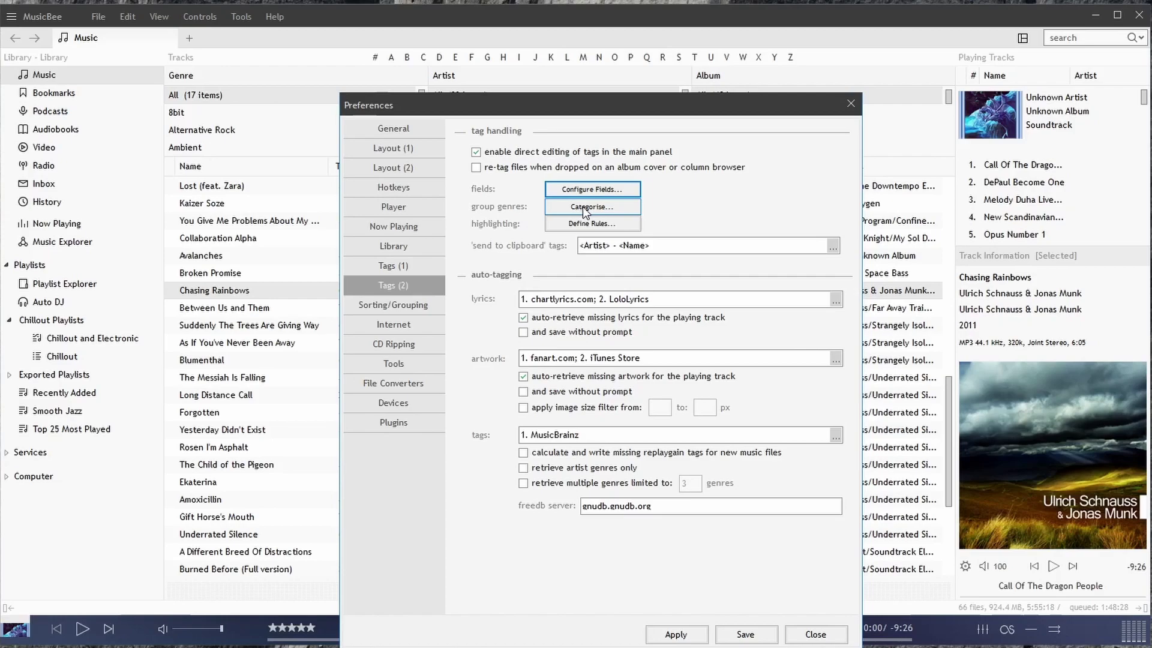
- View the genre groupings in the Genre Categorisation Editor sorted by Genre Category, and close the editor
left_click(566, 208)
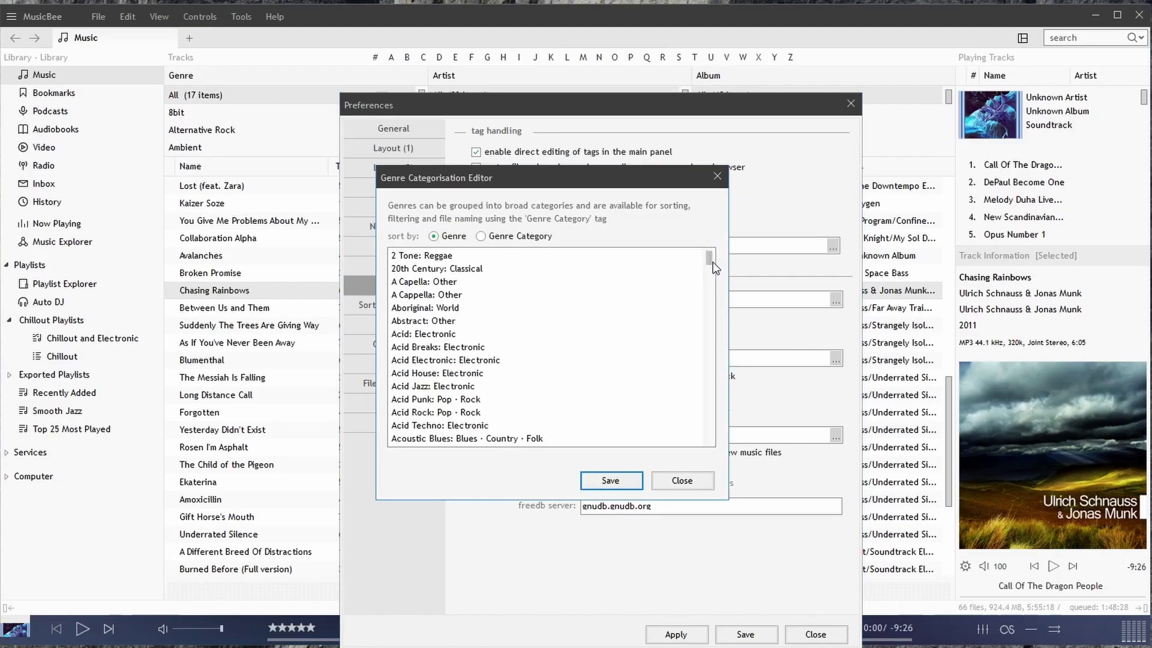
left_click(517, 237)
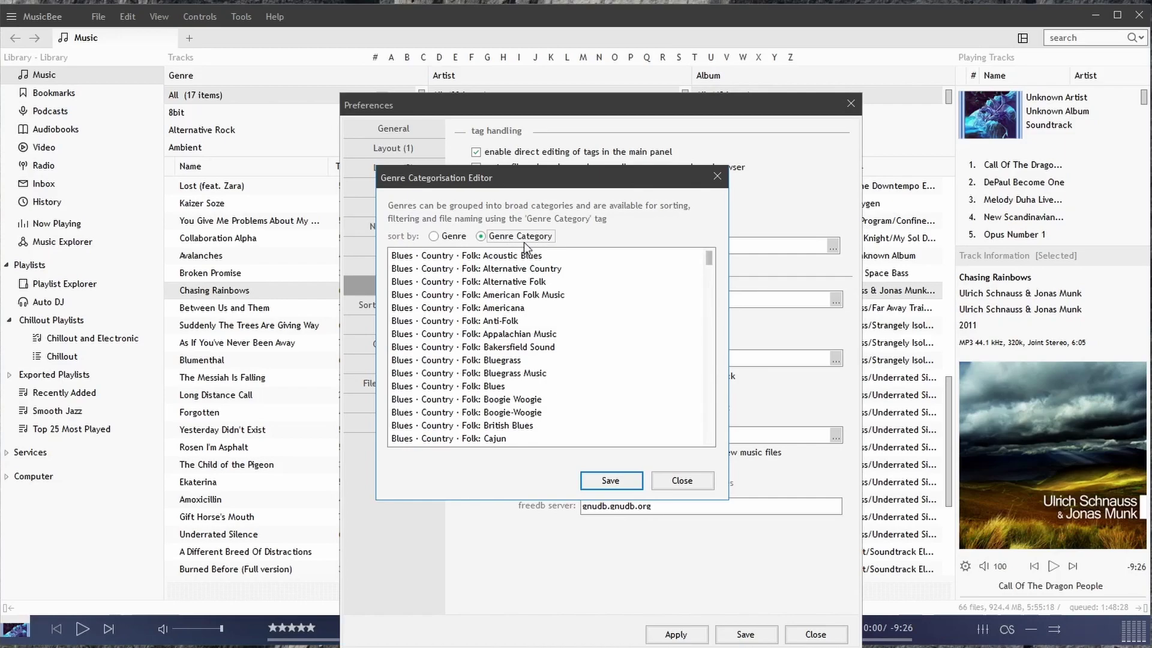
left_click(717, 176)
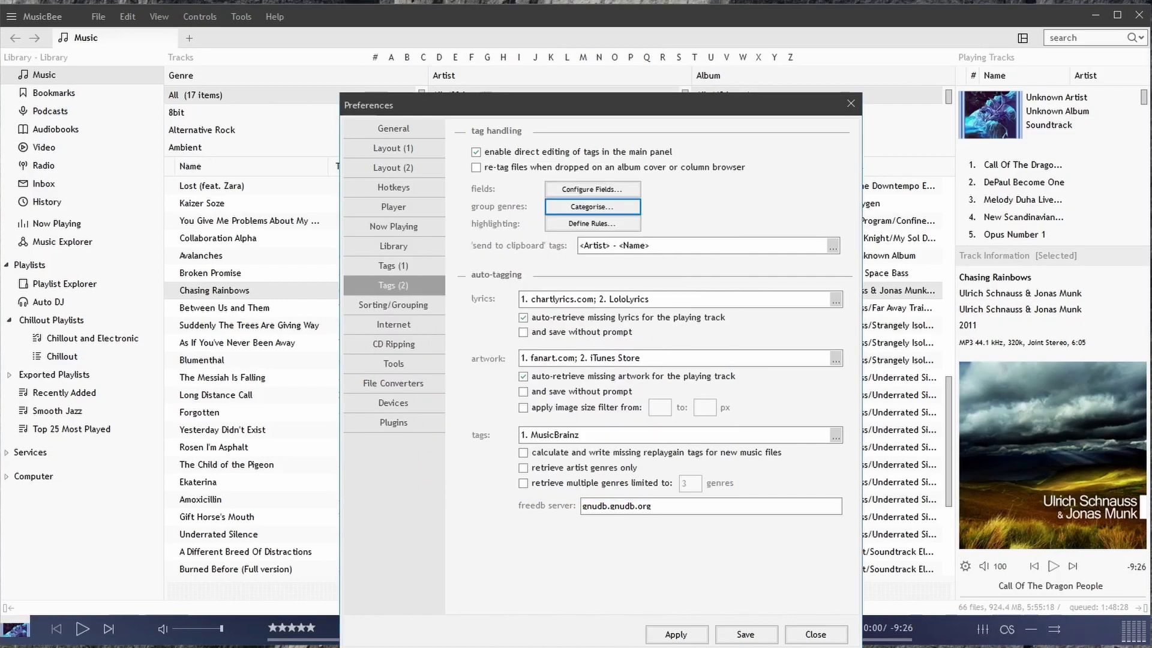
- Define a highlighting rule named Smooth Jazz with the criterion Genre is Smooth Jazz
left_click(602, 225)
left_click(525, 284)
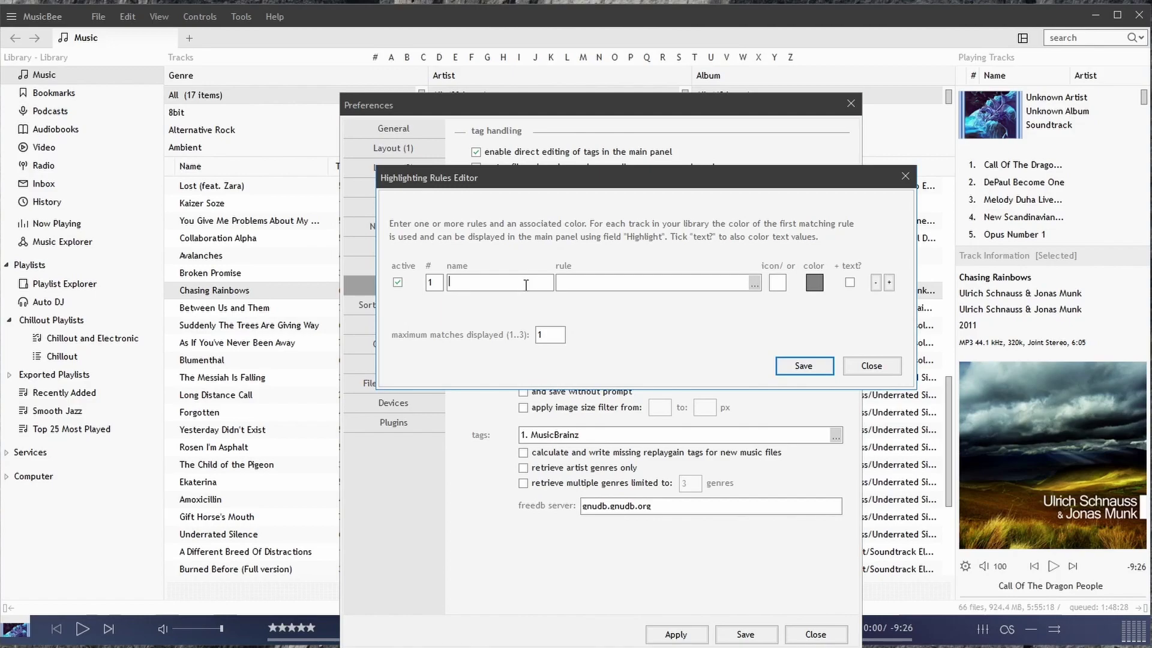
type("Smooth Jazz")
left_click(754, 283)
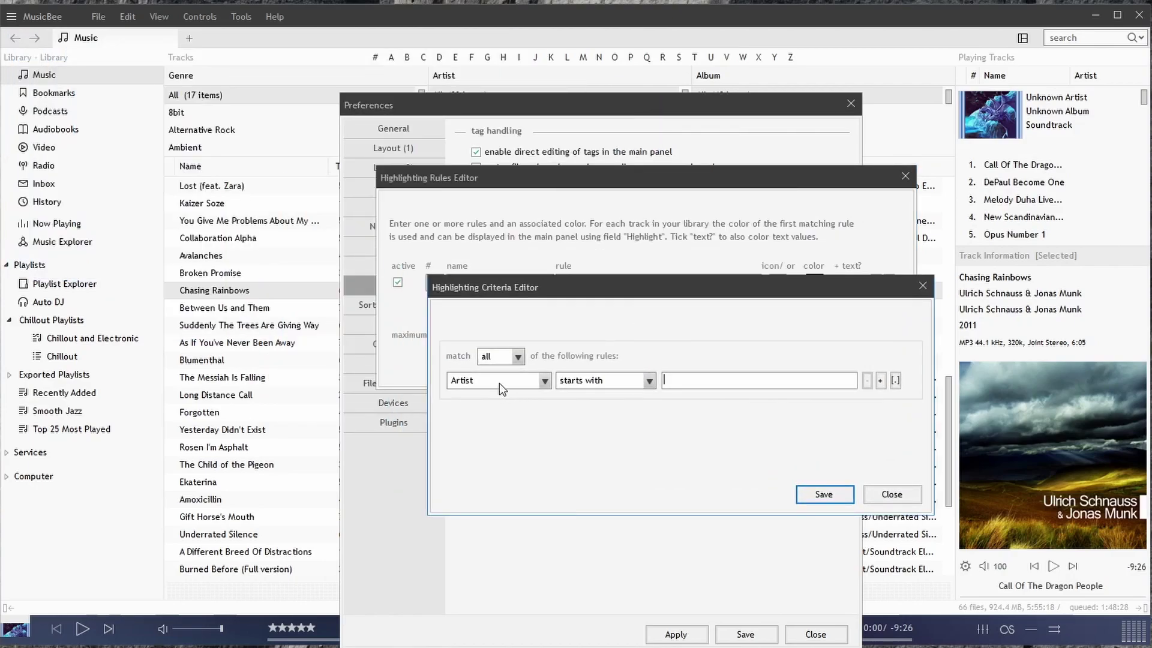
left_click(500, 383)
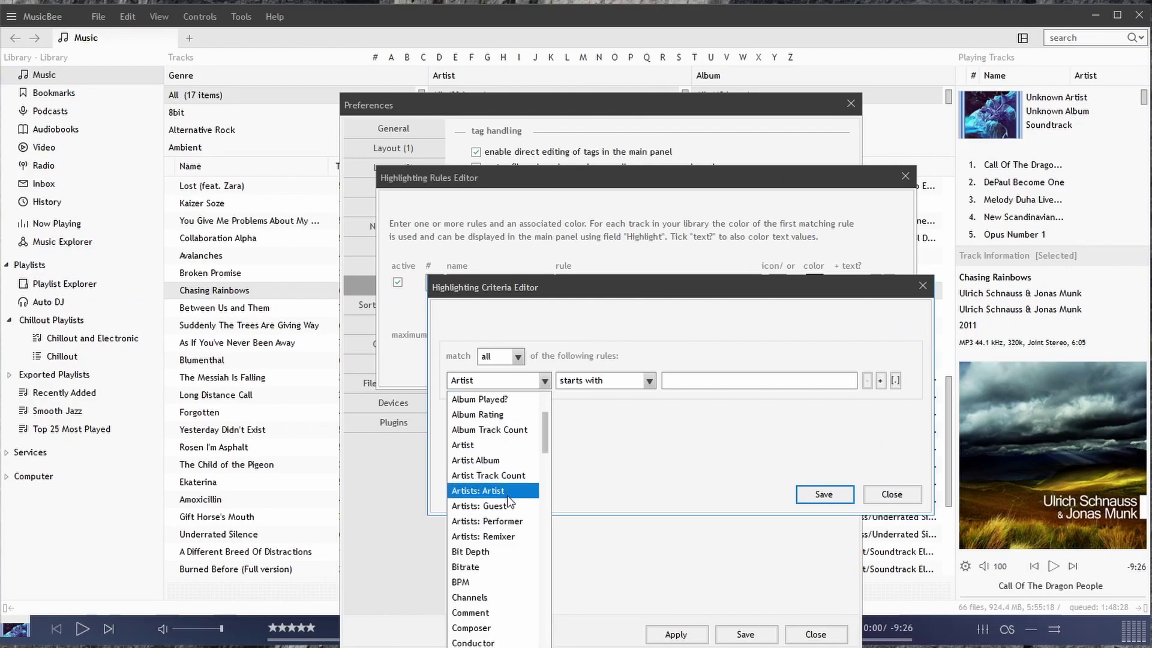
key("g")
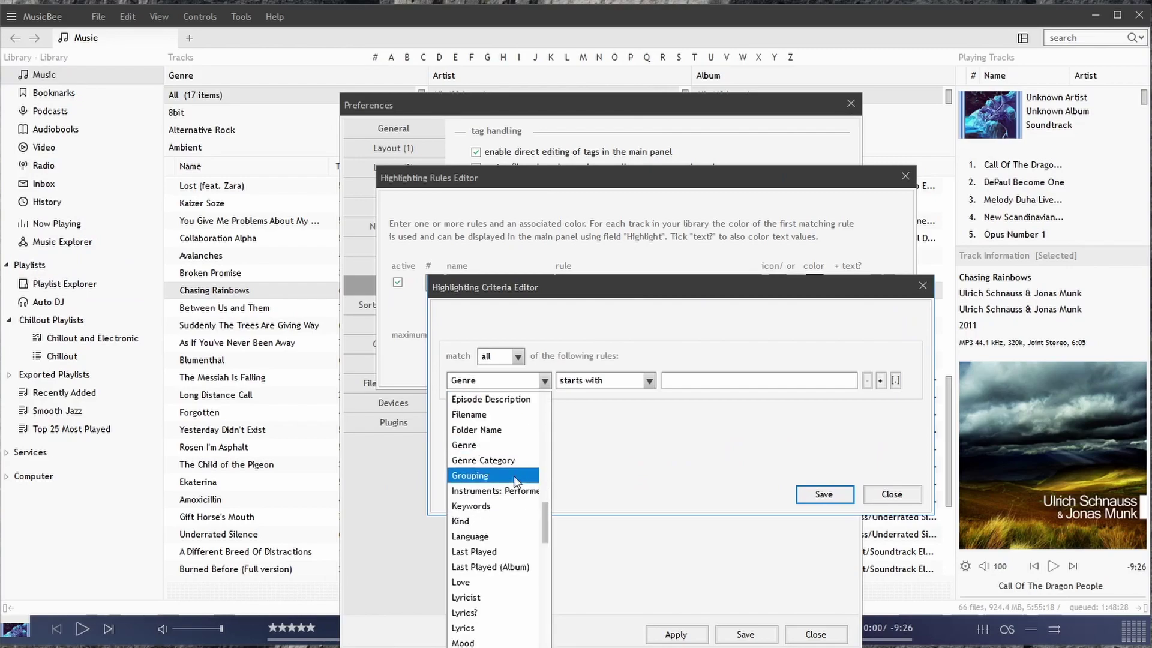
left_click(498, 446)
left_click(702, 381)
type("Sm")
left_click(705, 395)
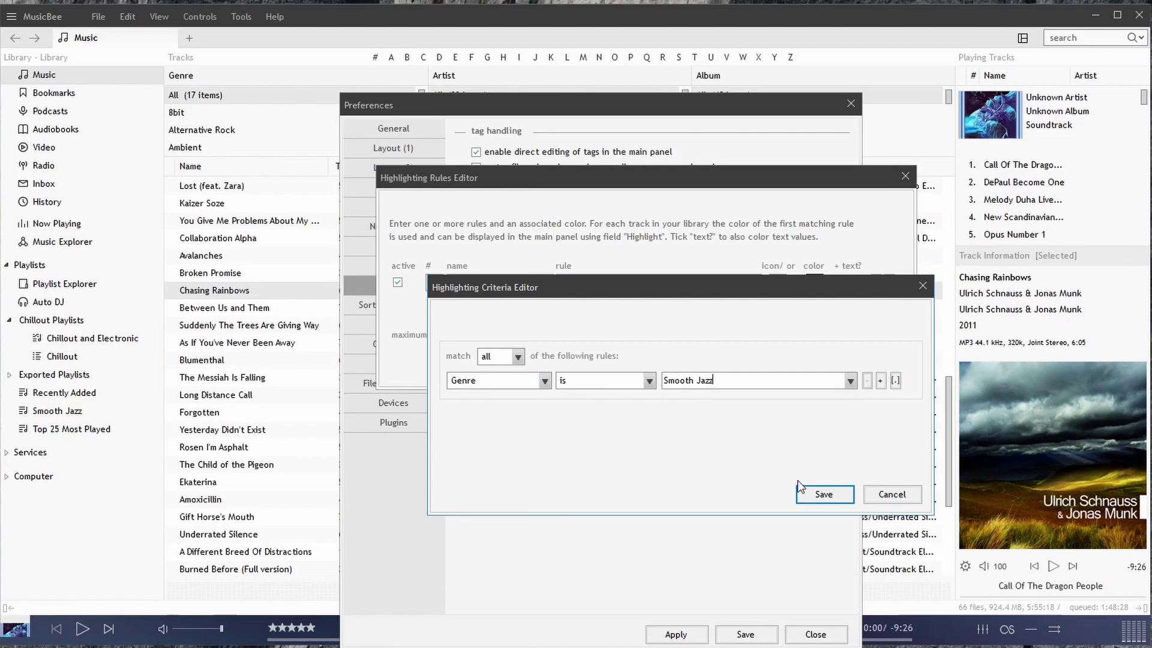
left_click(837, 496)
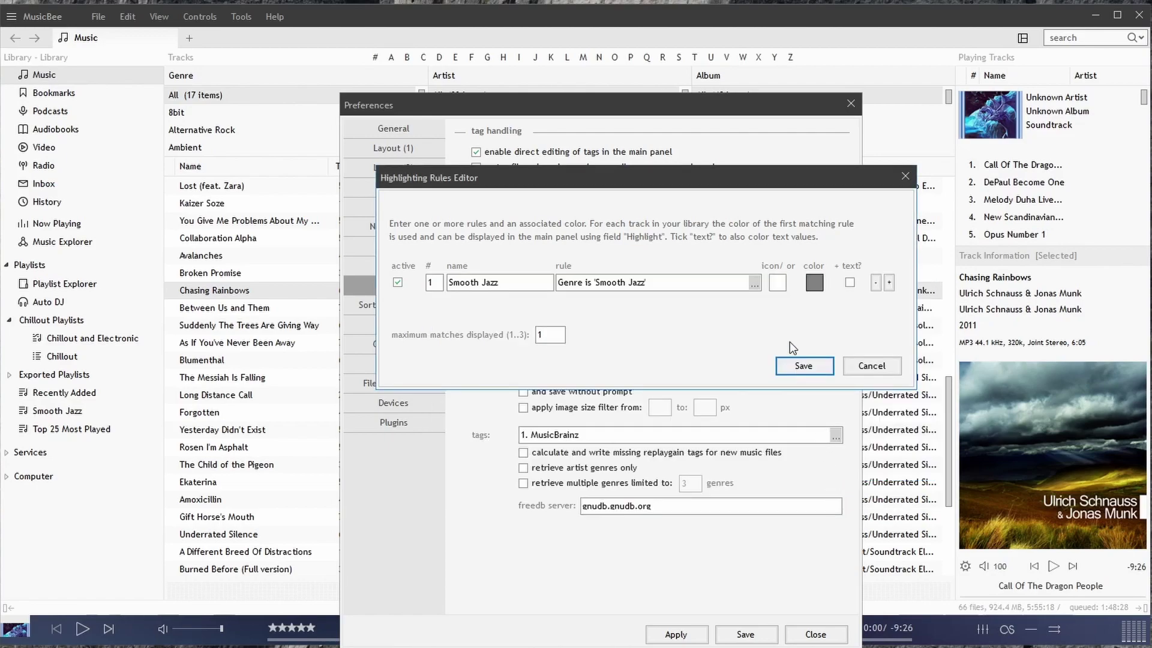
- Skip the icon for the Smooth Jazz rule, give it a green color that also applies to text, and save and apply it
left_click(781, 282)
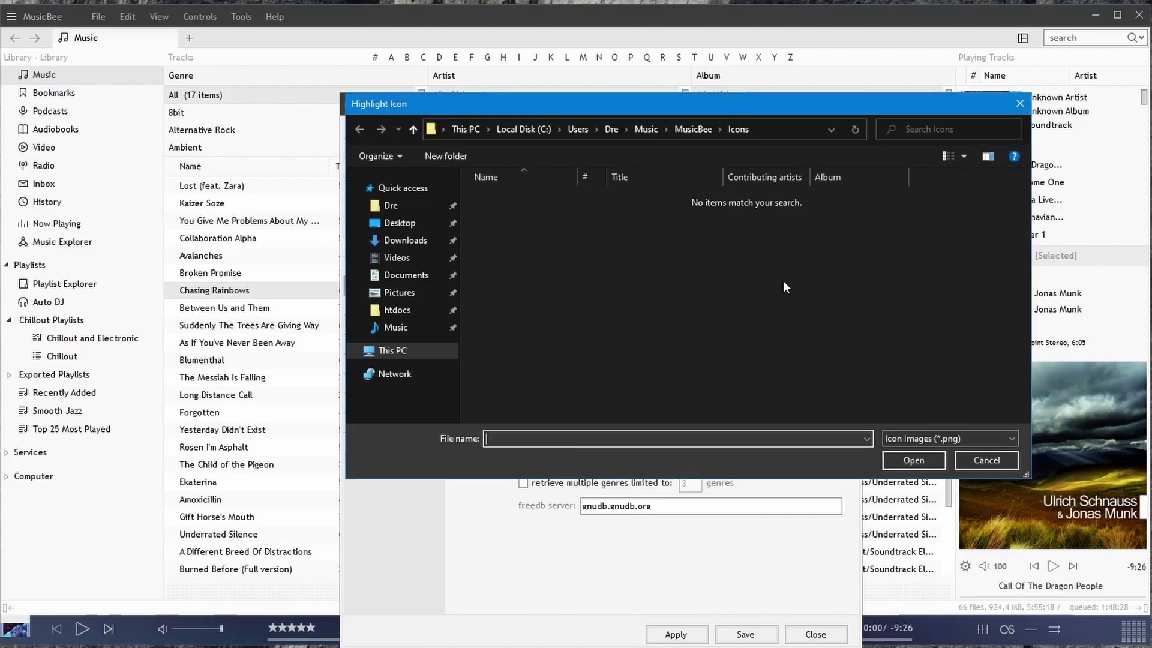
left_click(993, 466)
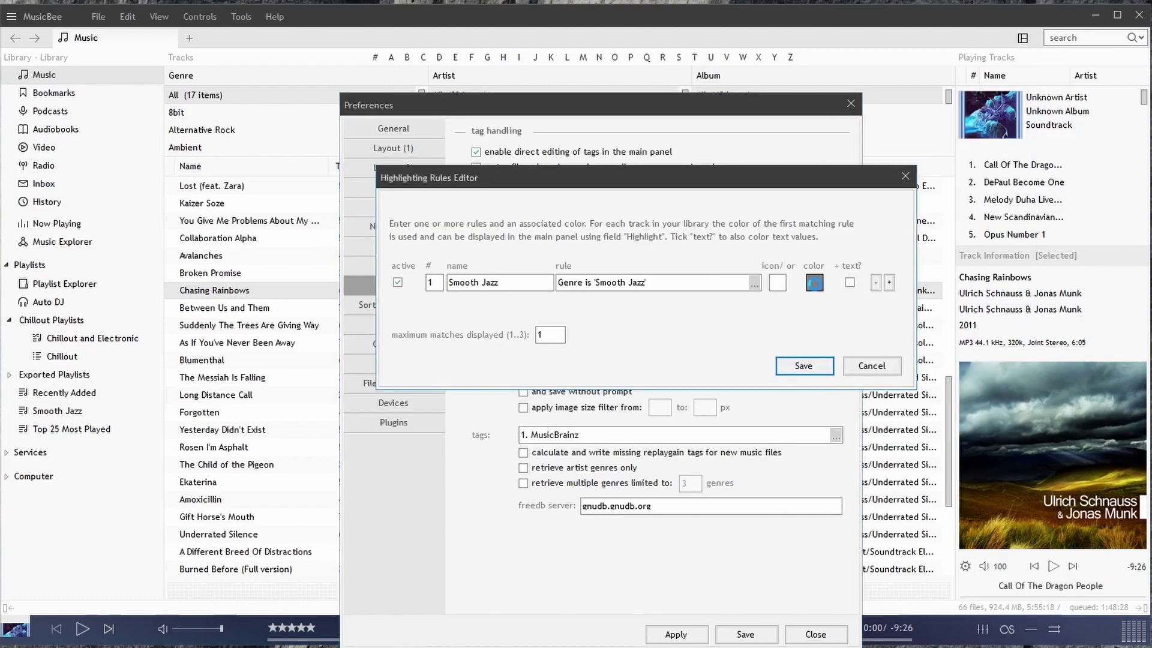
left_click(815, 284)
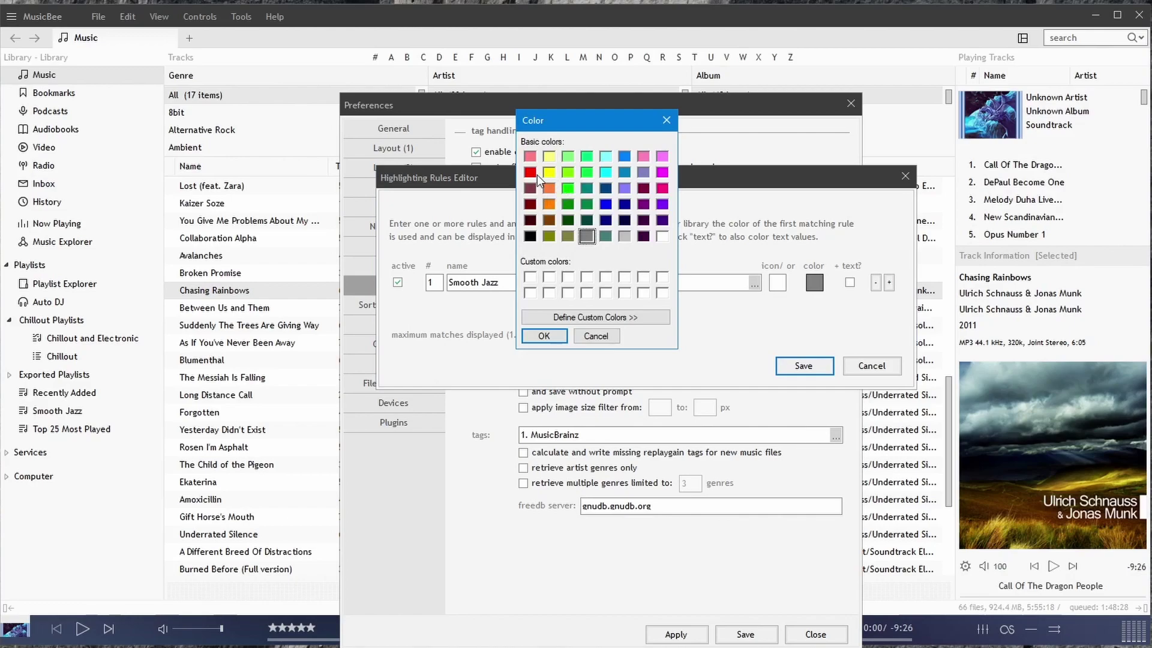
left_click(567, 204)
left_click(546, 336)
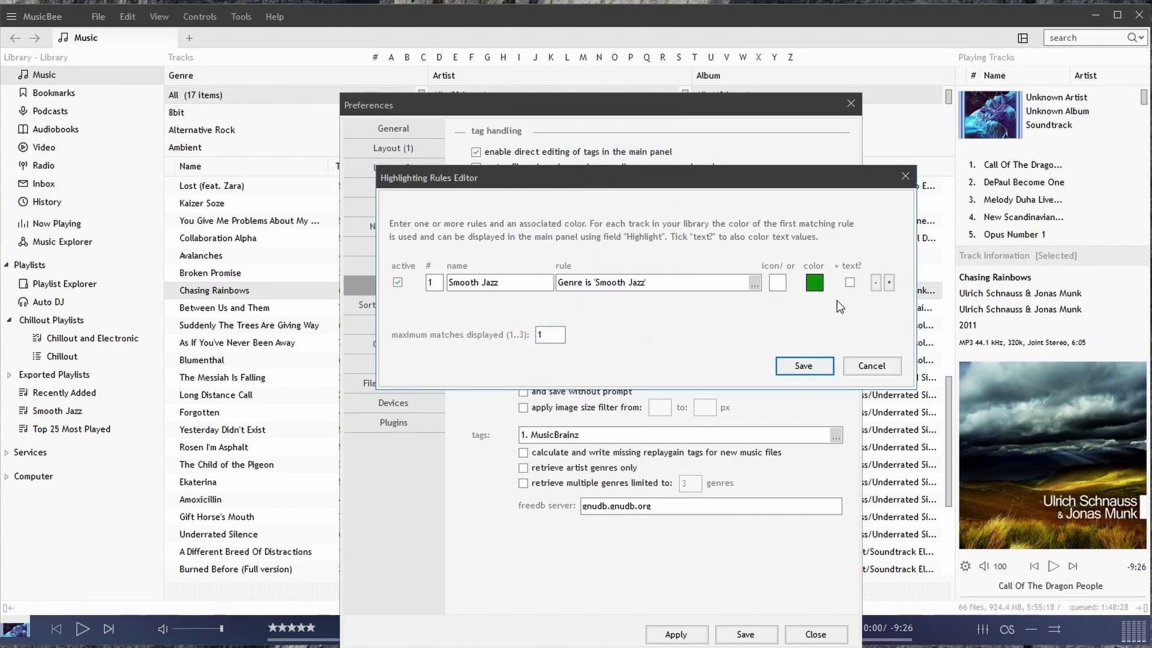
left_click(850, 283)
left_click(813, 368)
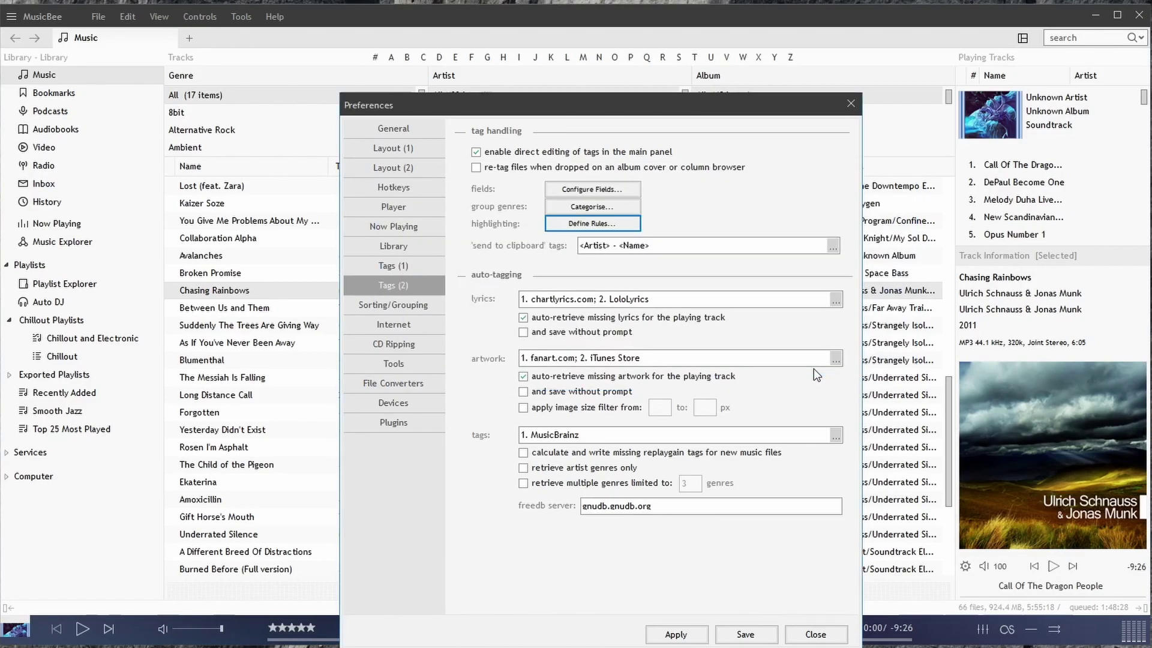
left_click(677, 635)
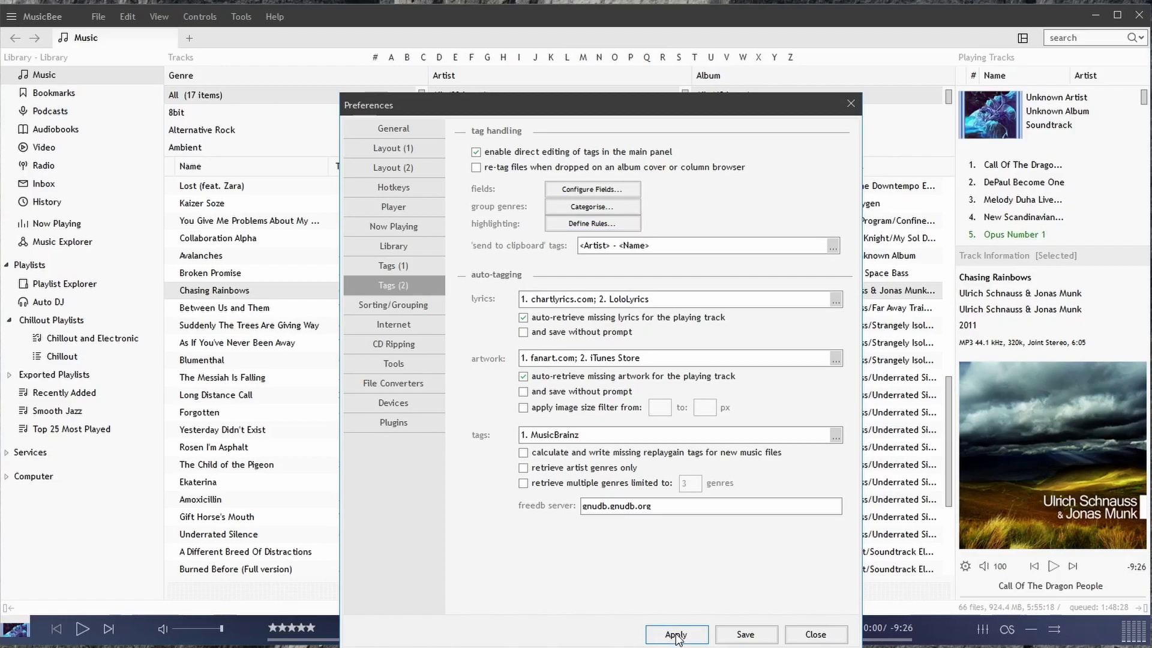
- Close the preferences, search the library for smooth, and select the matching tracks to check their highlight color
key("Escape")
left_click(1062, 38)
type("smooth")
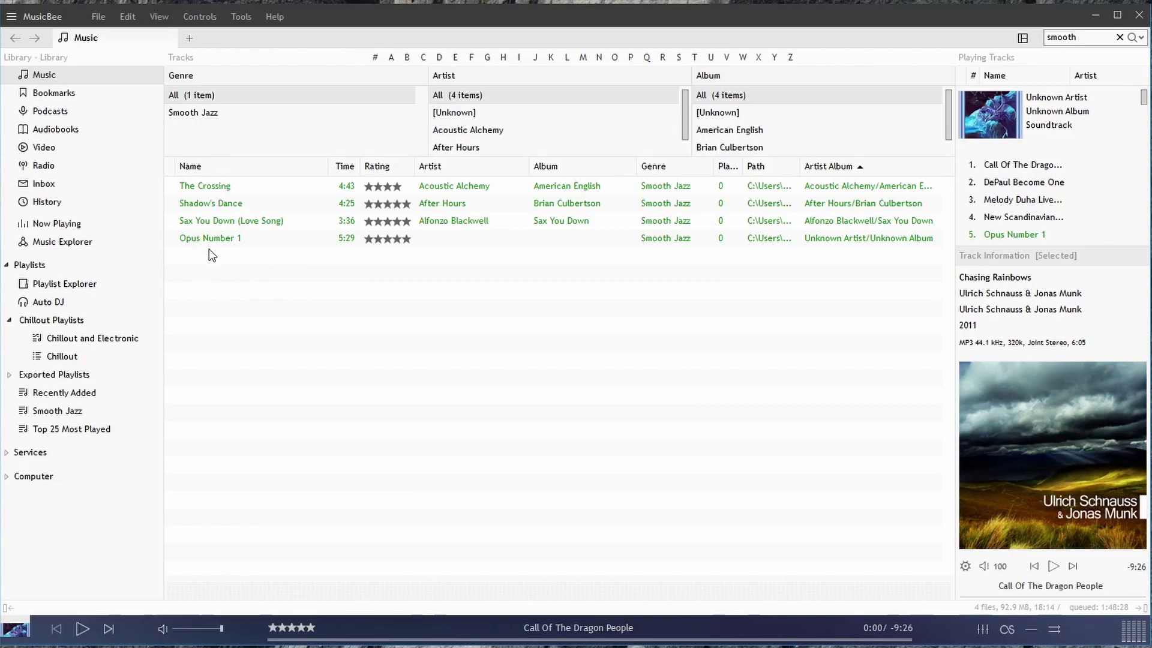
left_click(237, 238)
key("ctrl+a")
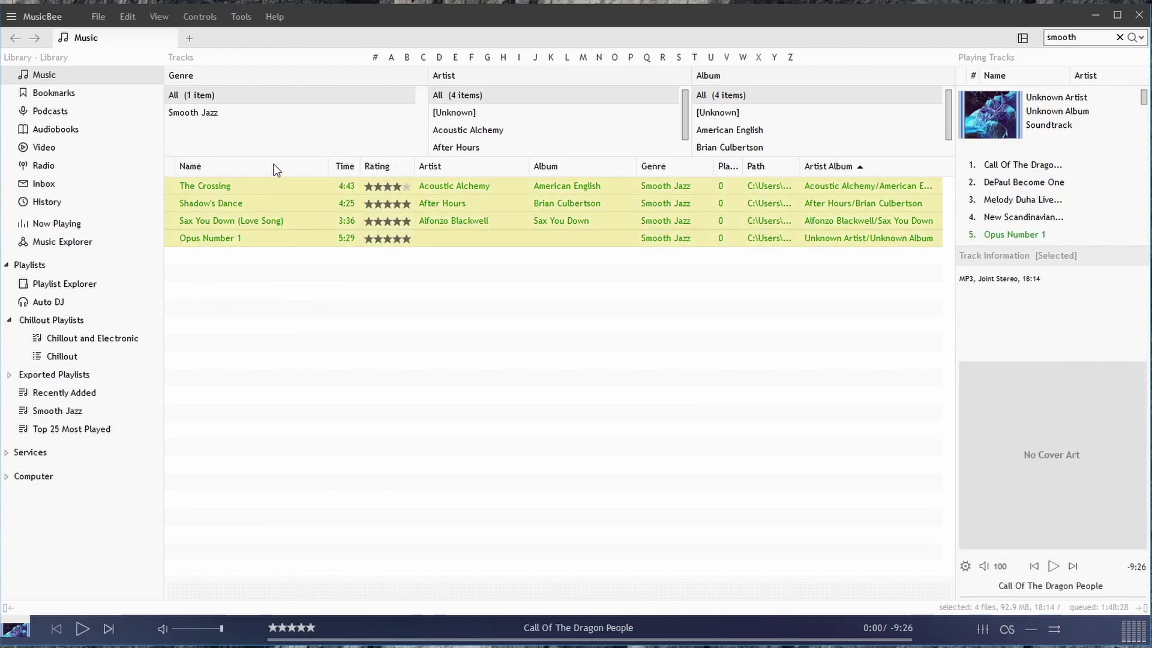
left_click(243, 225)
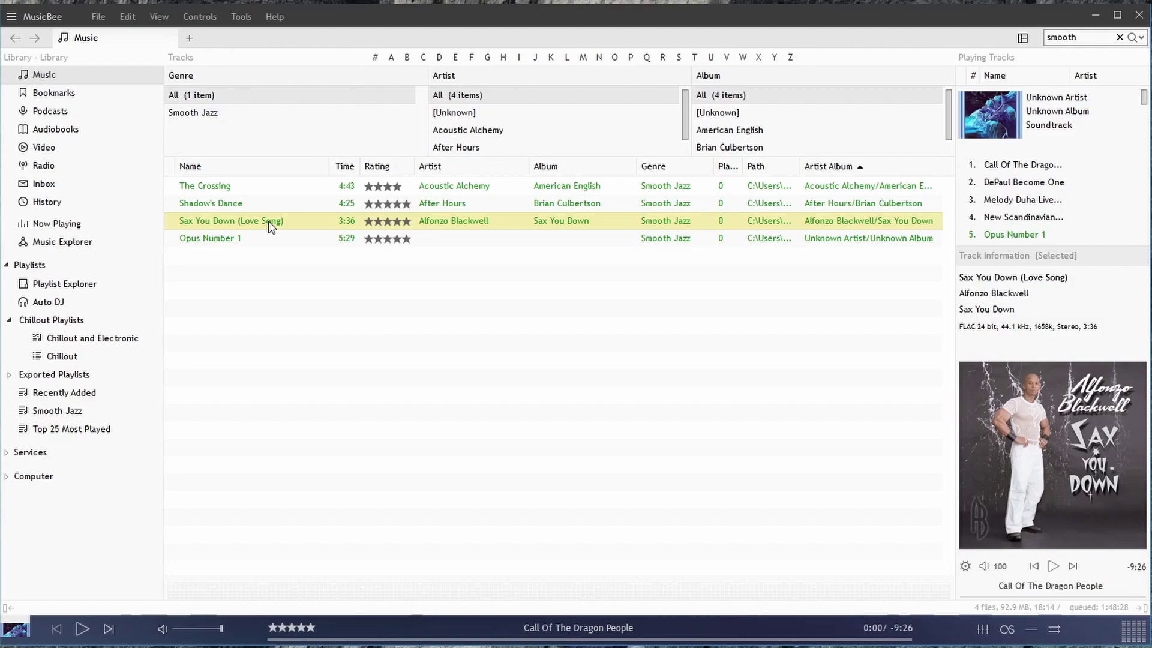
- Reopen the preferences at Tags (2) and access the highlighting rule definitions
left_click(230, 18)
left_click(220, 54)
left_click(127, 16)
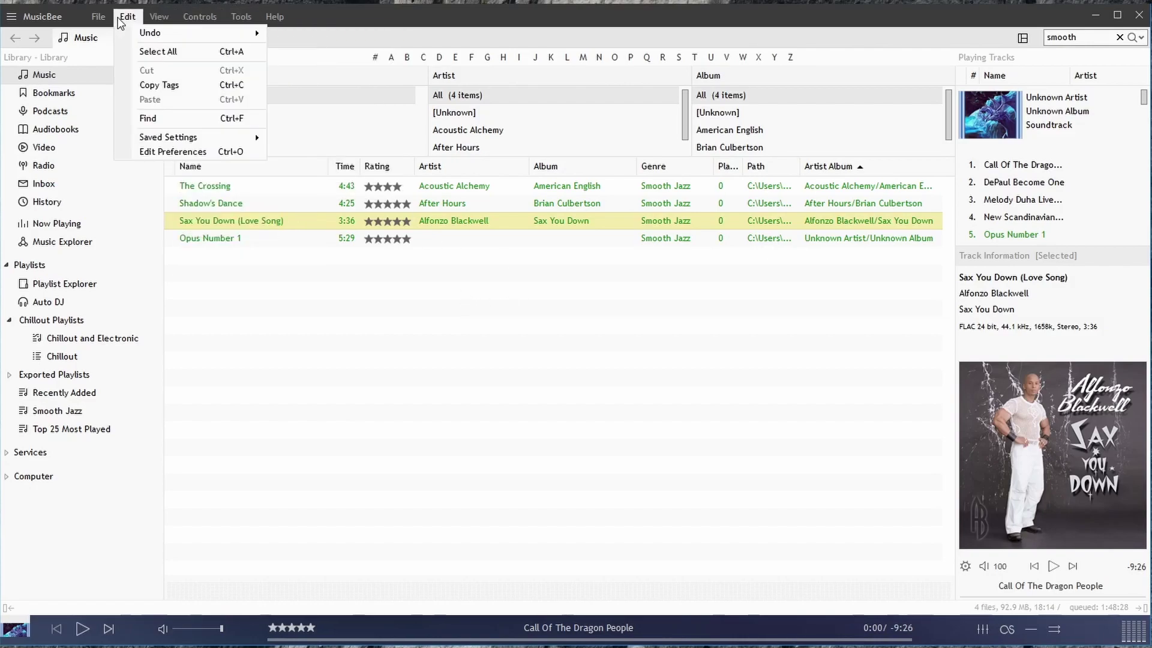
left_click(143, 153)
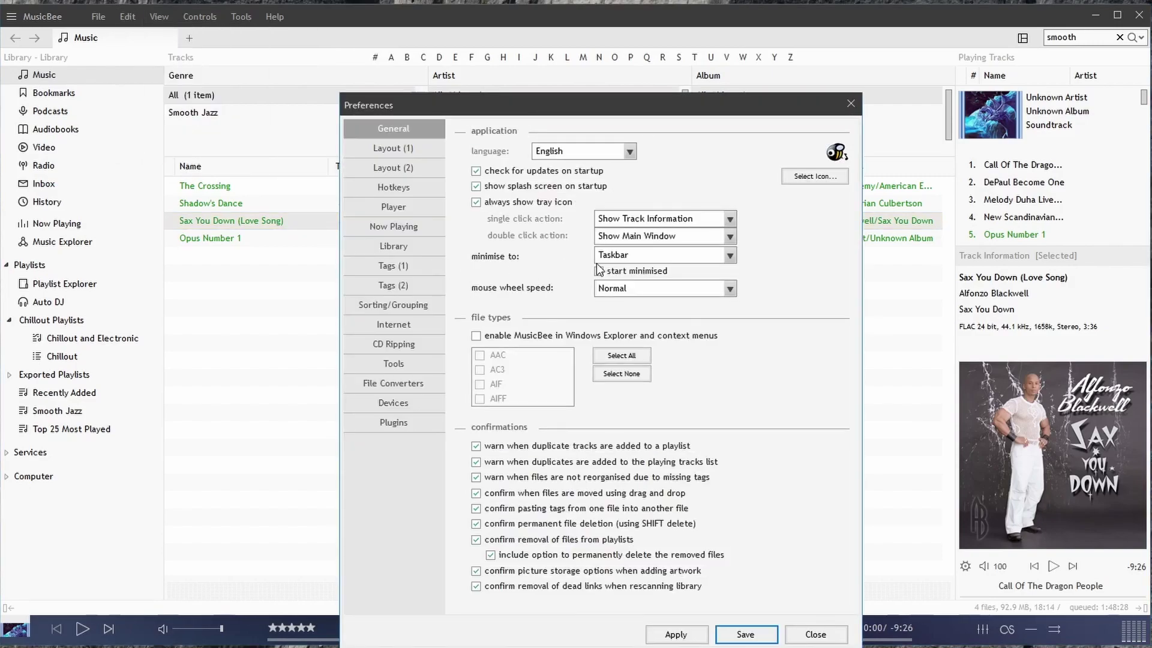
left_click(379, 282)
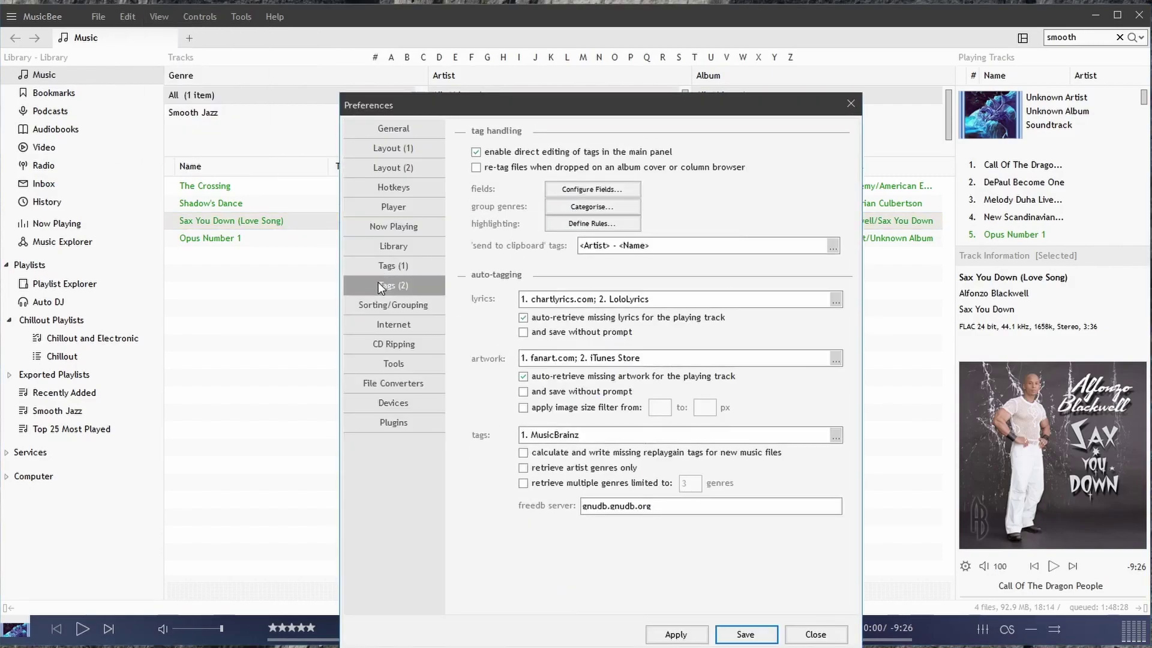
left_click(592, 223)
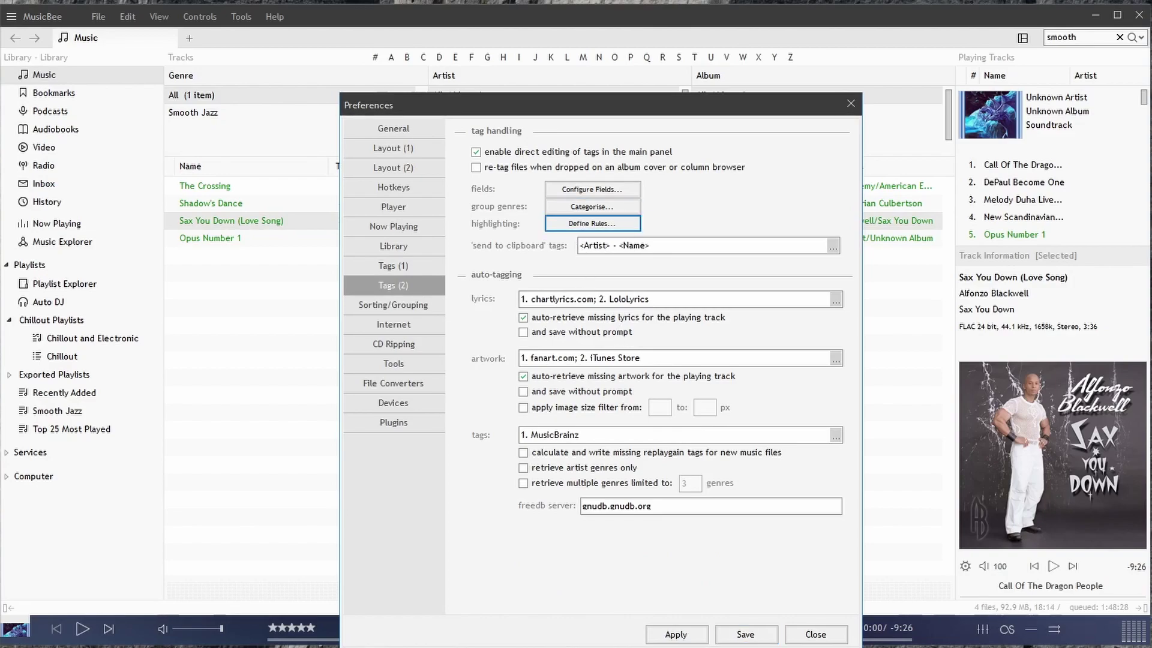
- Inspect the 'send to clipboard' tags template in the Template Editor, and close the editor without changes
left_click(687, 247)
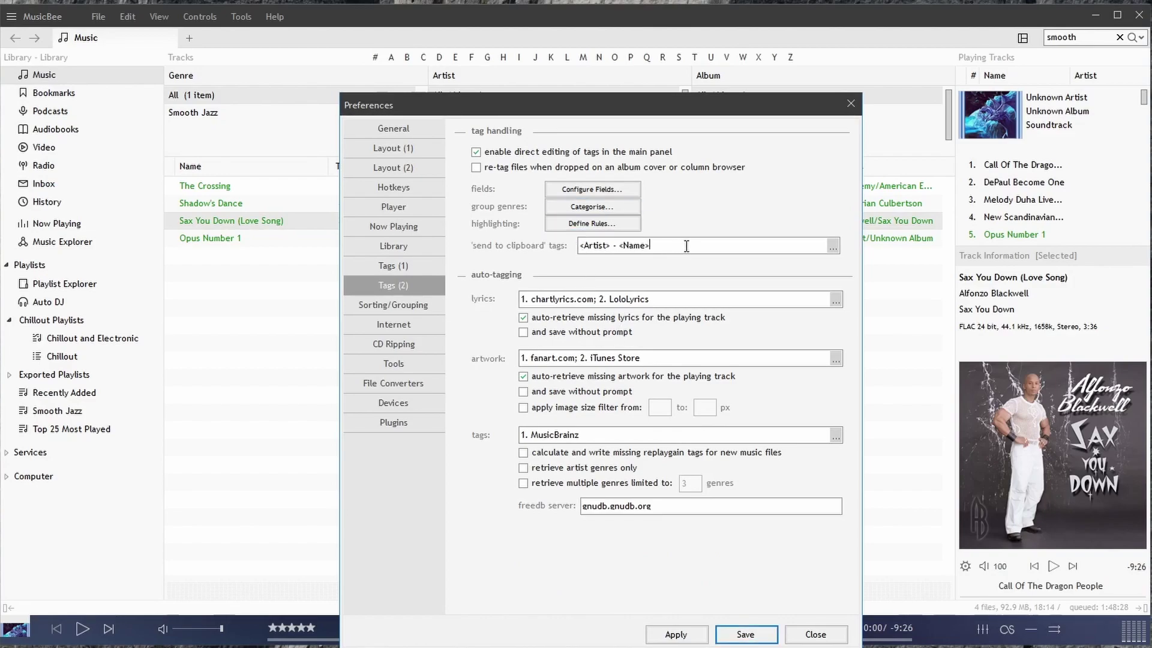
left_click_drag(585, 246, 701, 253)
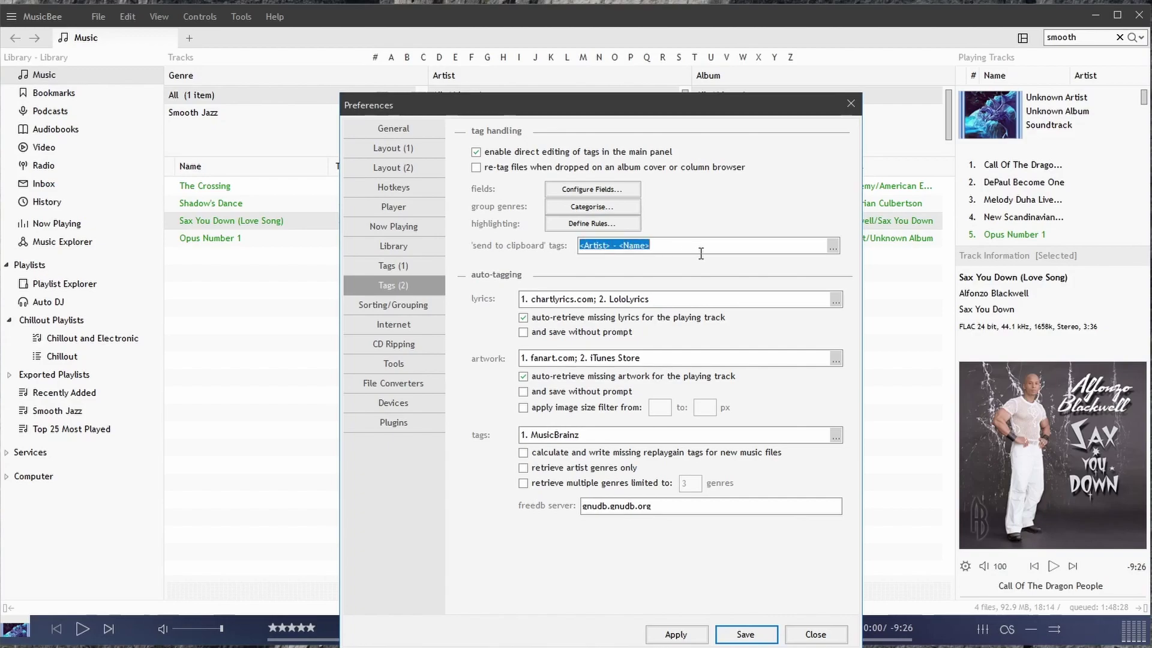
left_click(832, 247)
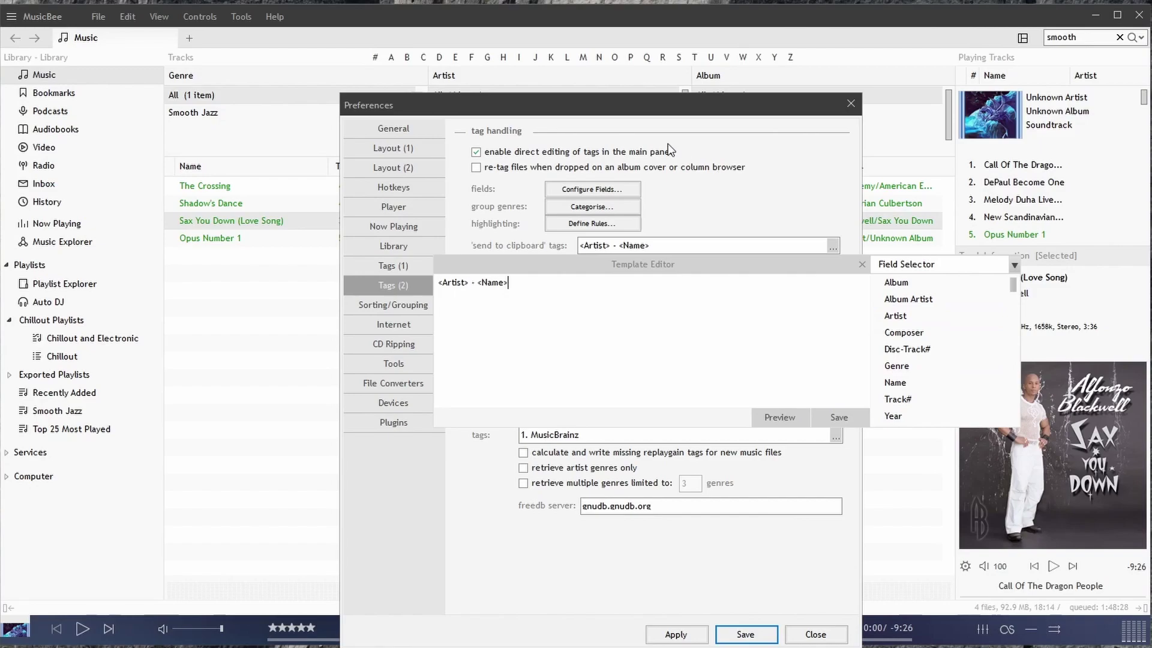
key("Escape")
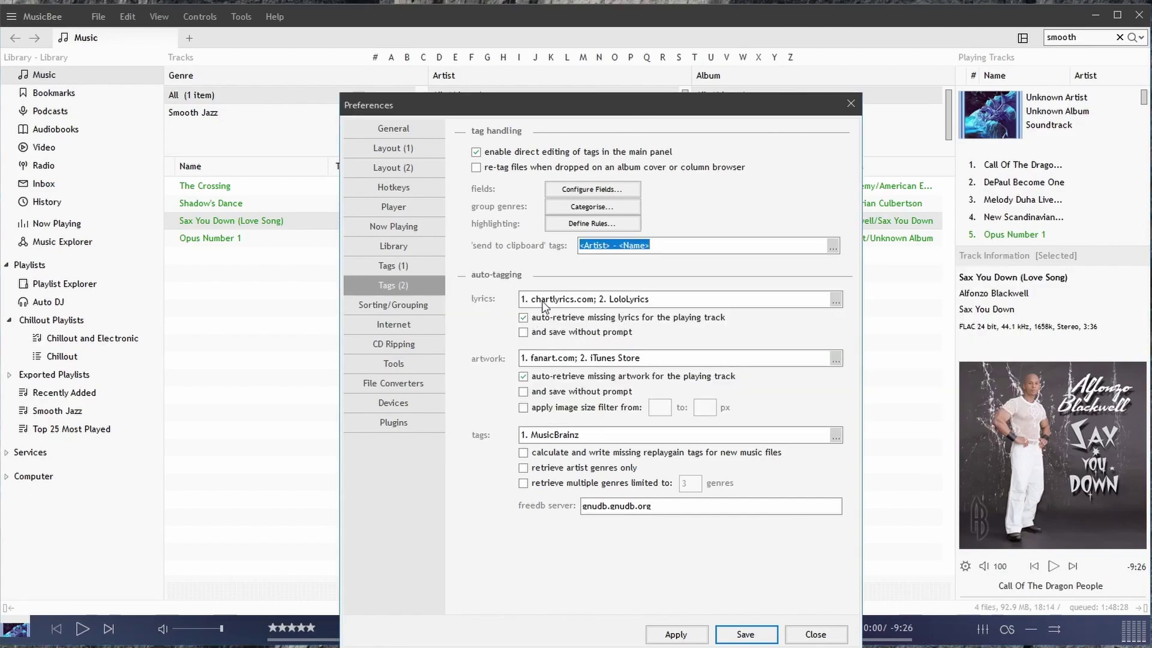
- View the enabled lyrics providers and their priority order, and close the list
left_click(835, 299)
left_click_drag(550, 194, 582, 199)
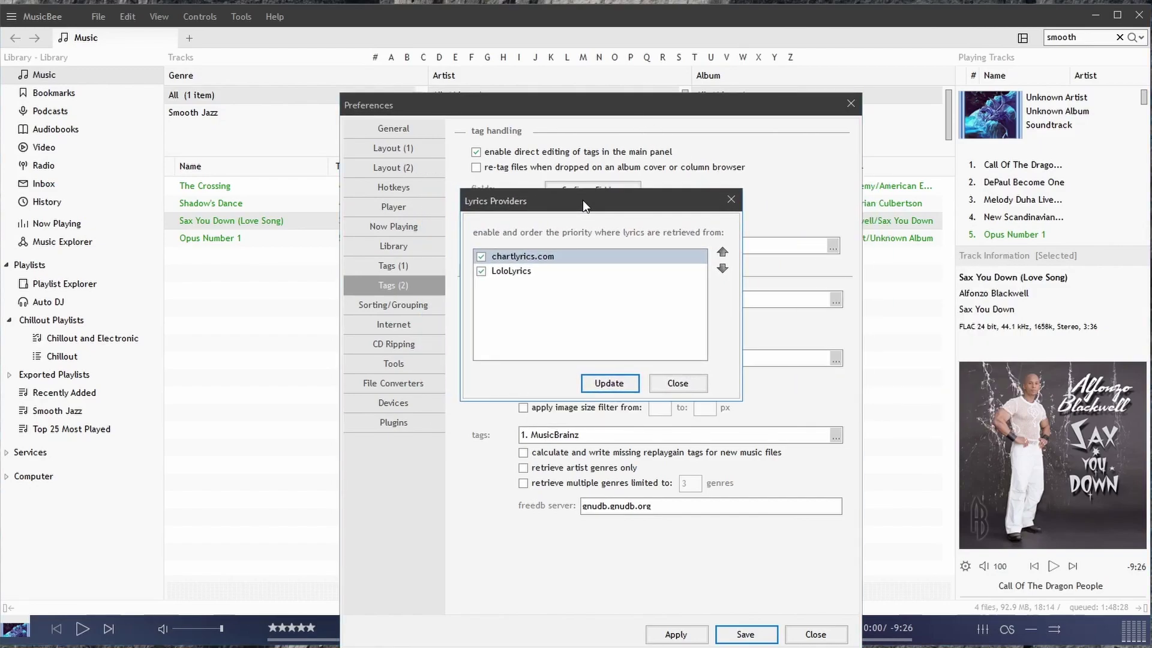
left_click(677, 384)
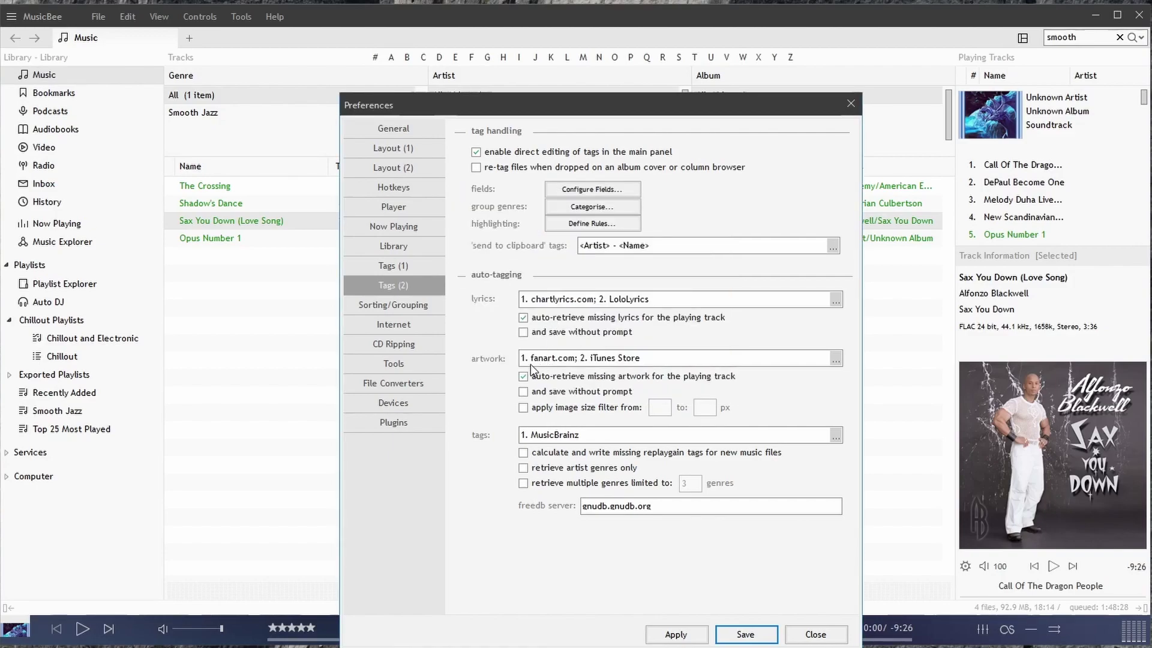
- Enable deezer.com and bing as additional artwork providers, and update the provider list
left_click(695, 360)
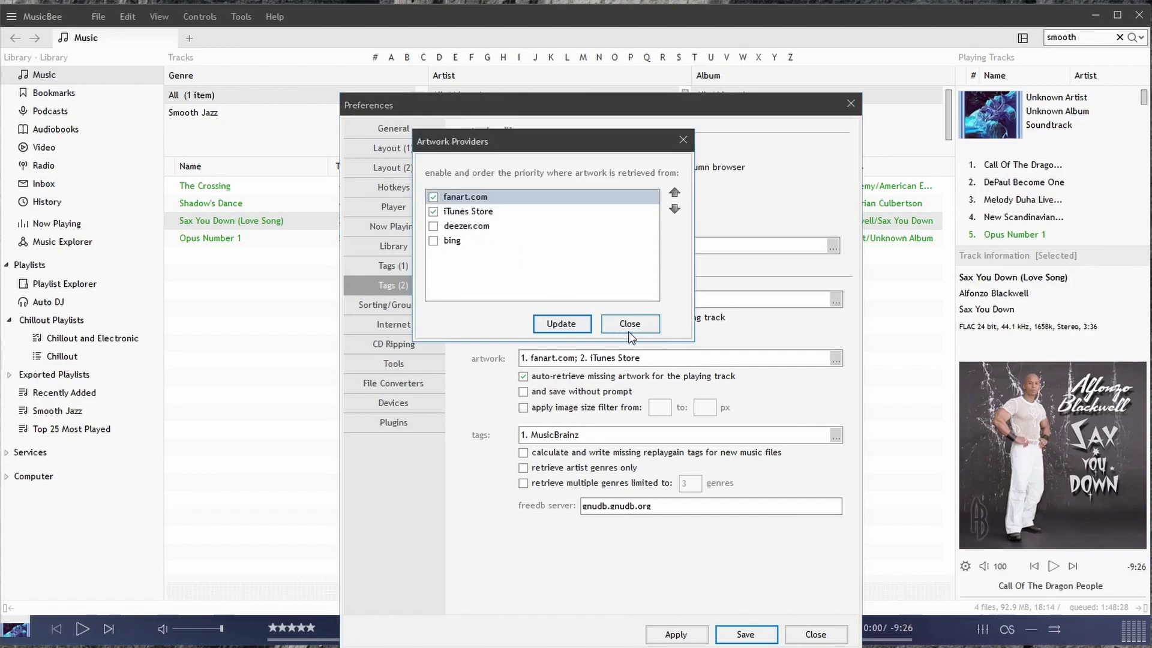
left_click(433, 226)
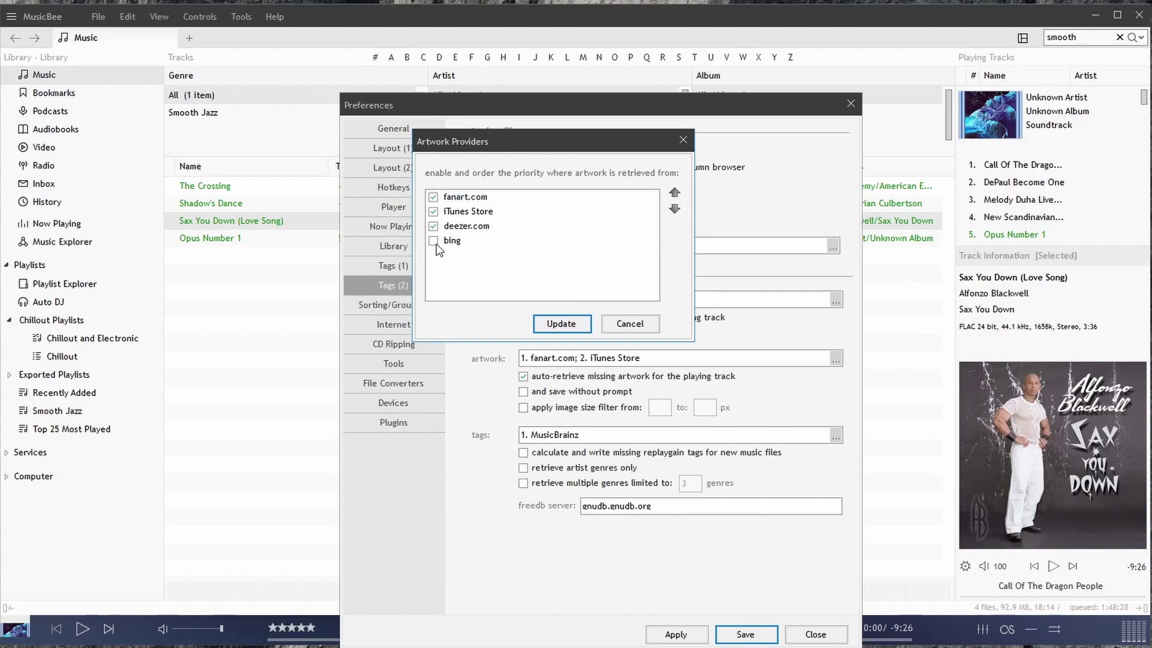
left_click(433, 239)
left_click(556, 327)
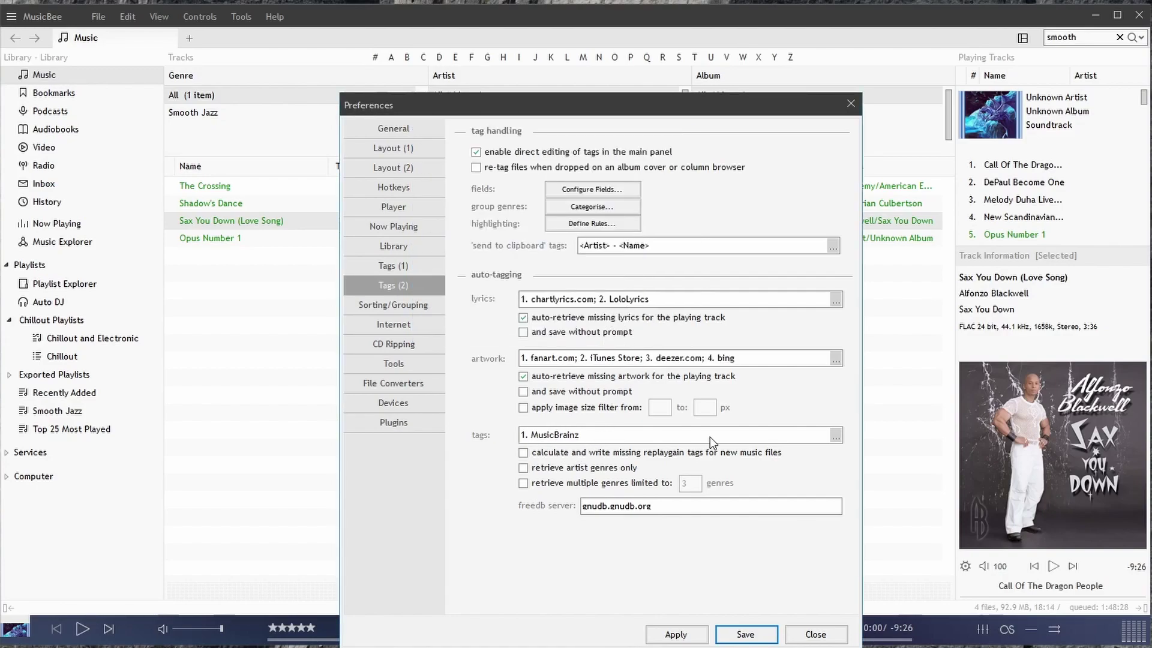
- View the tag providers, and try the option that retrieves multiple genres up to a limit
left_click(834, 436)
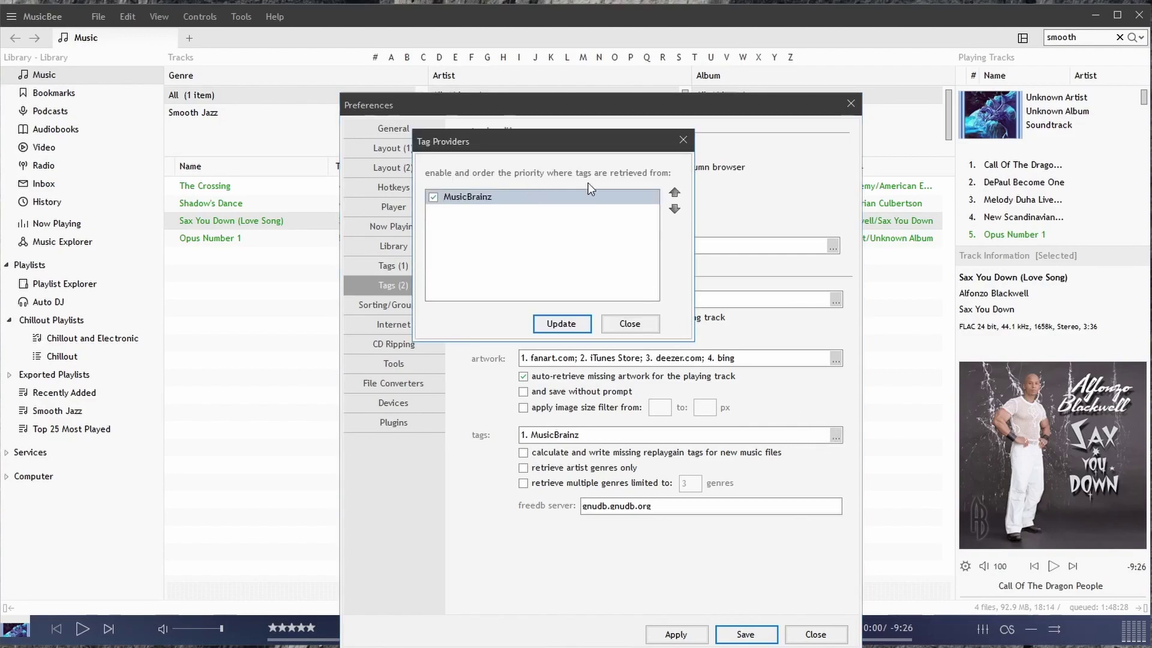
left_click(648, 326)
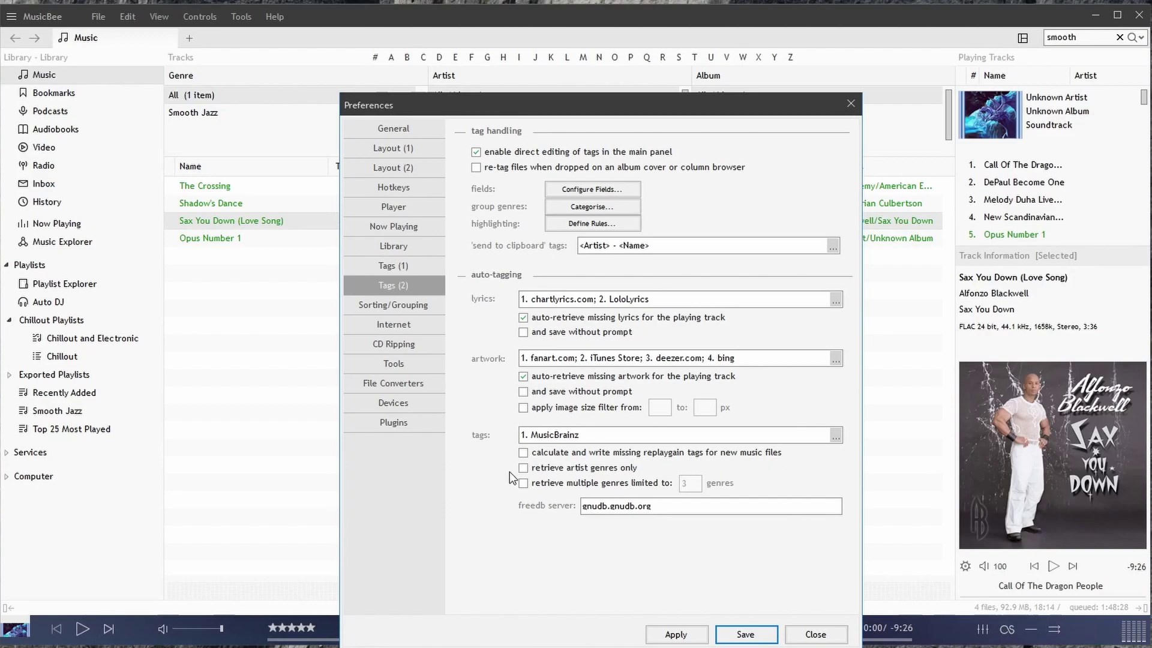
left_click(547, 485)
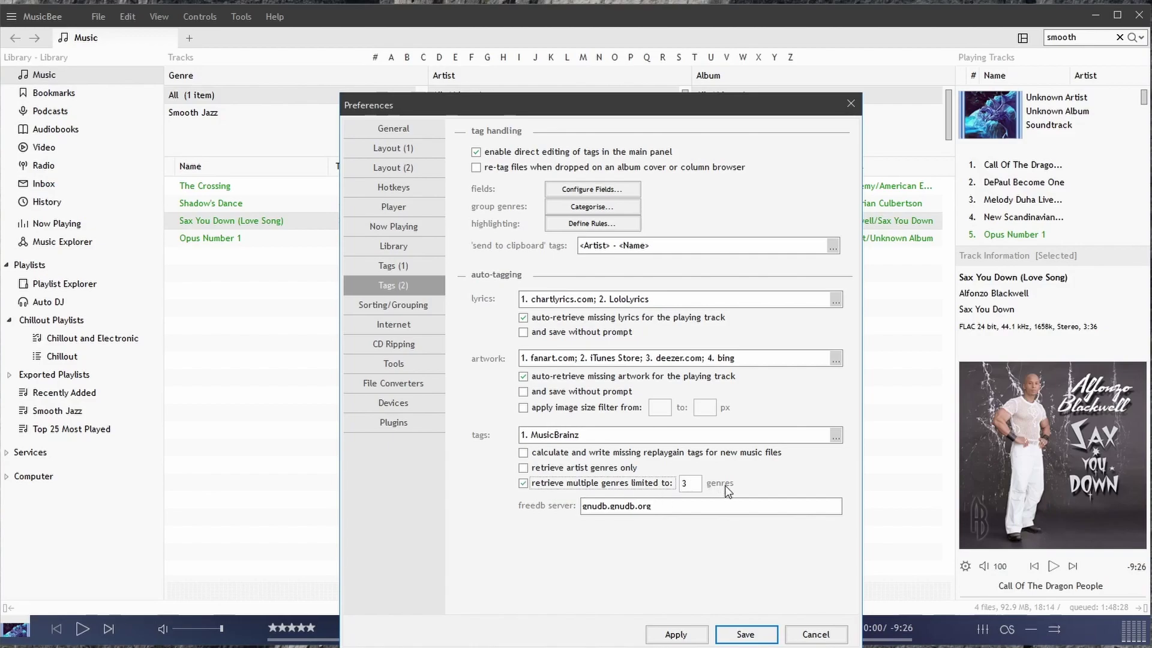
left_click(586, 488)
- Try the image size filter for retrieved artwork, turn it off, and return to the Tags (1) preferences
left_click(567, 408)
left_click(659, 407)
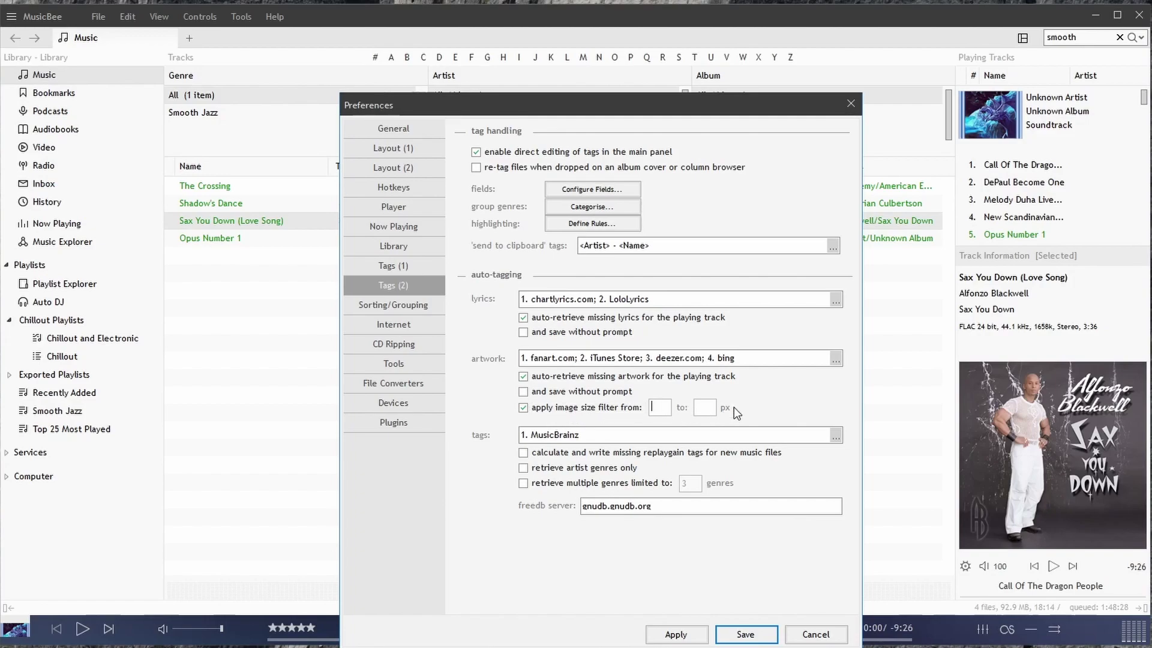
left_click(523, 409)
left_click(375, 272)
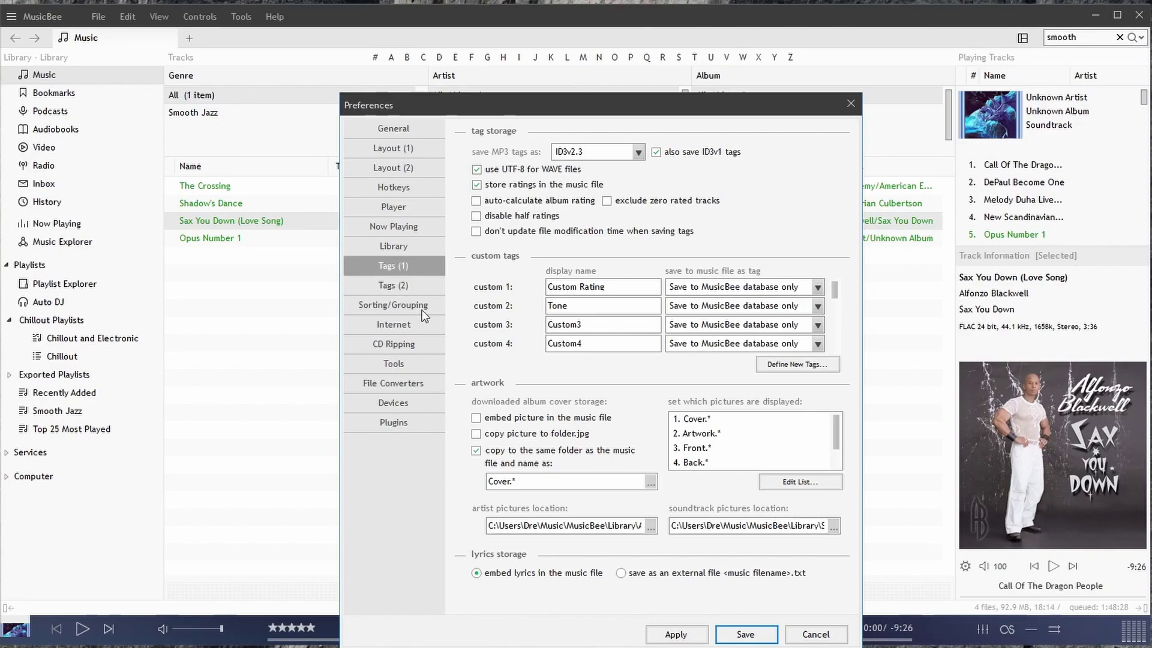